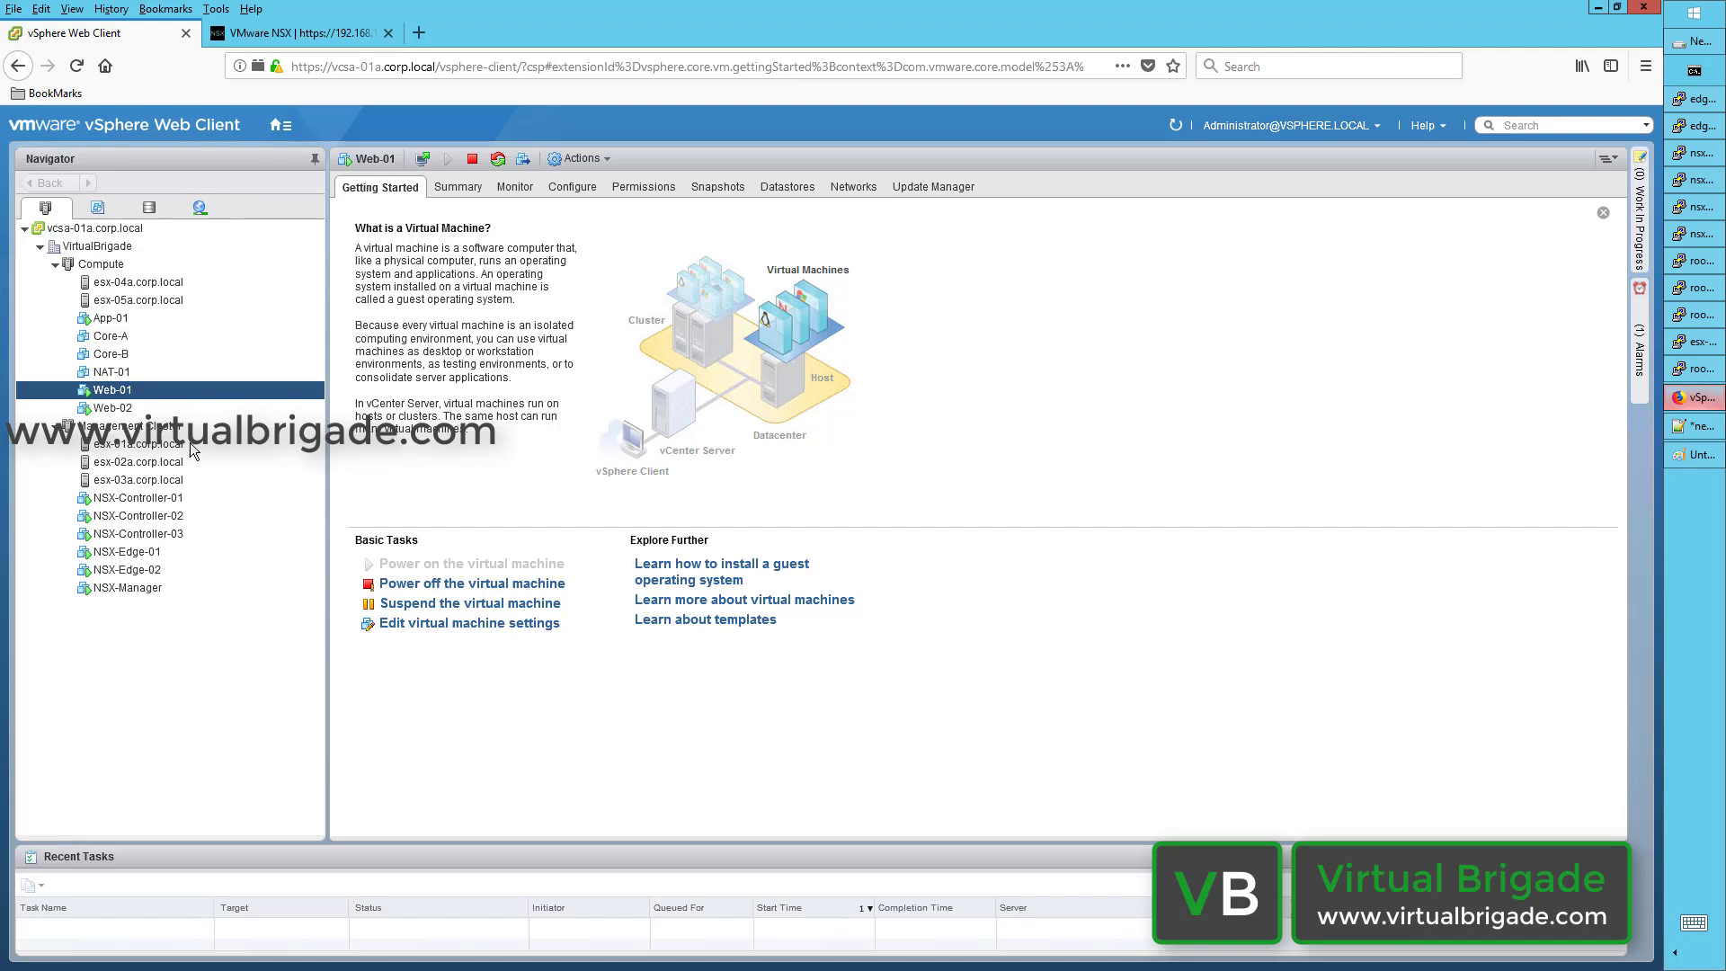
# Step: Switch from the vSphere Web Client to the VMware NSX tab showing the NSX Manager home page
pyautogui.click(300, 34)
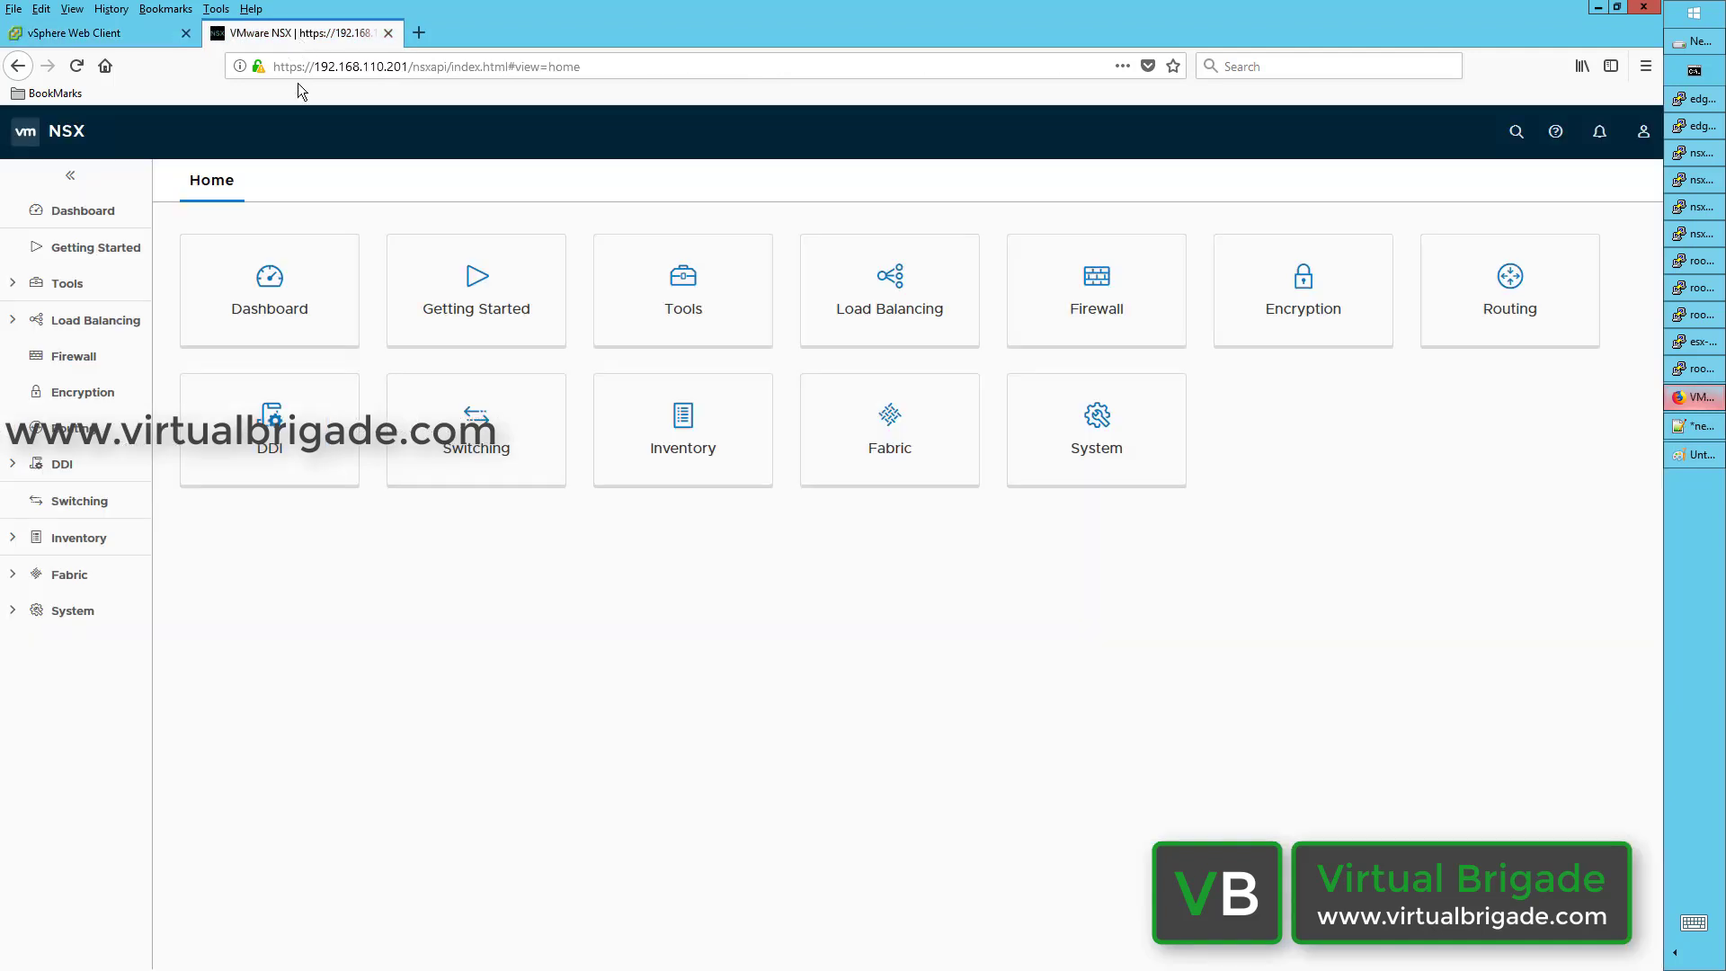
# Step: Go to Switching and show the Switching Profiles tab with the system-defined default profiles
pyautogui.click(97, 505)
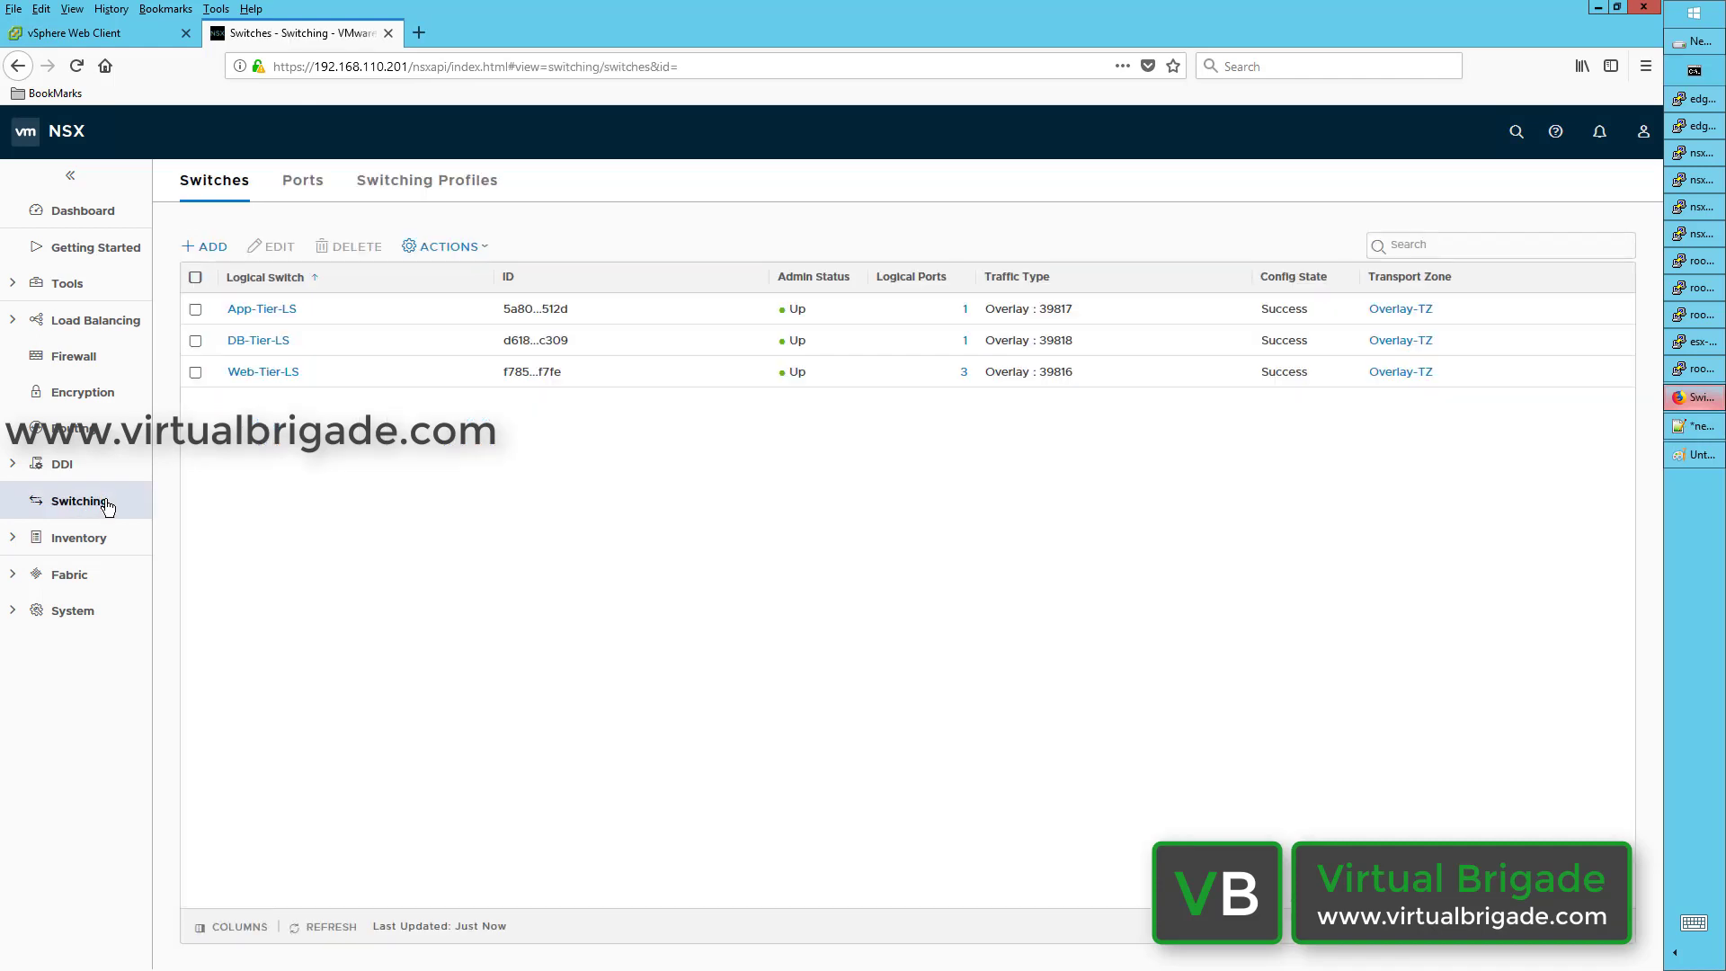
pyautogui.click(413, 187)
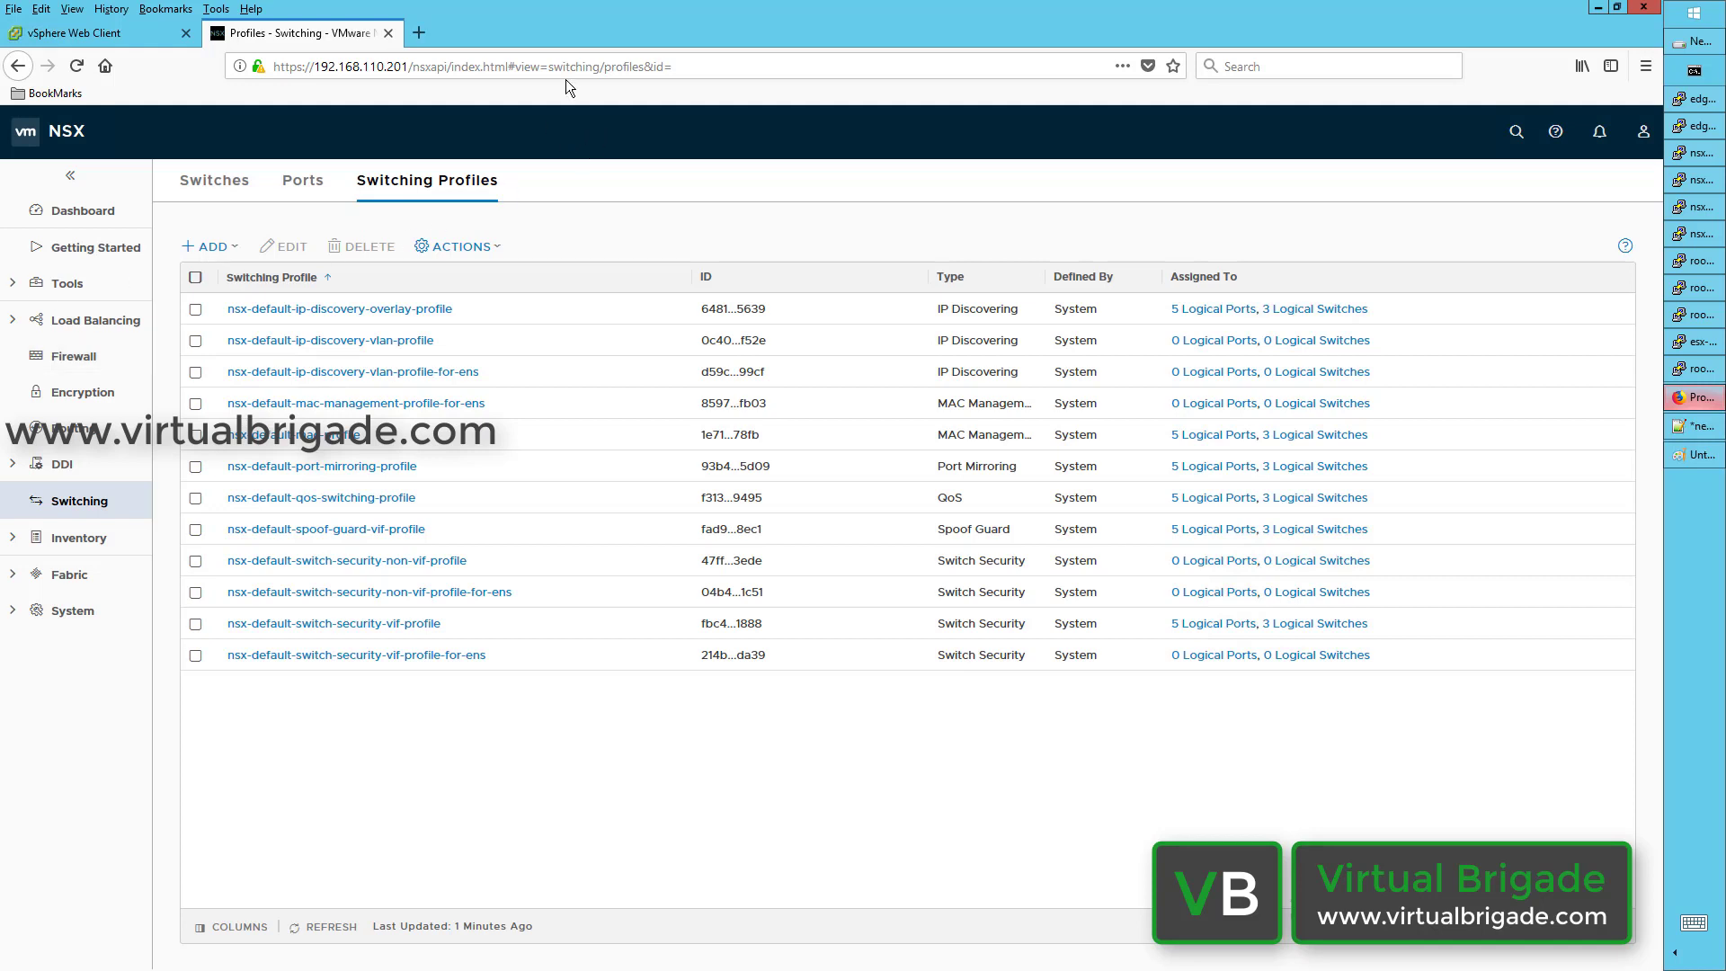
# Step: Select all switching profiles, then start a new Port Mirroring profile from the ADD menu
pyautogui.click(194, 280)
pyautogui.click(195, 281)
pyautogui.click(195, 279)
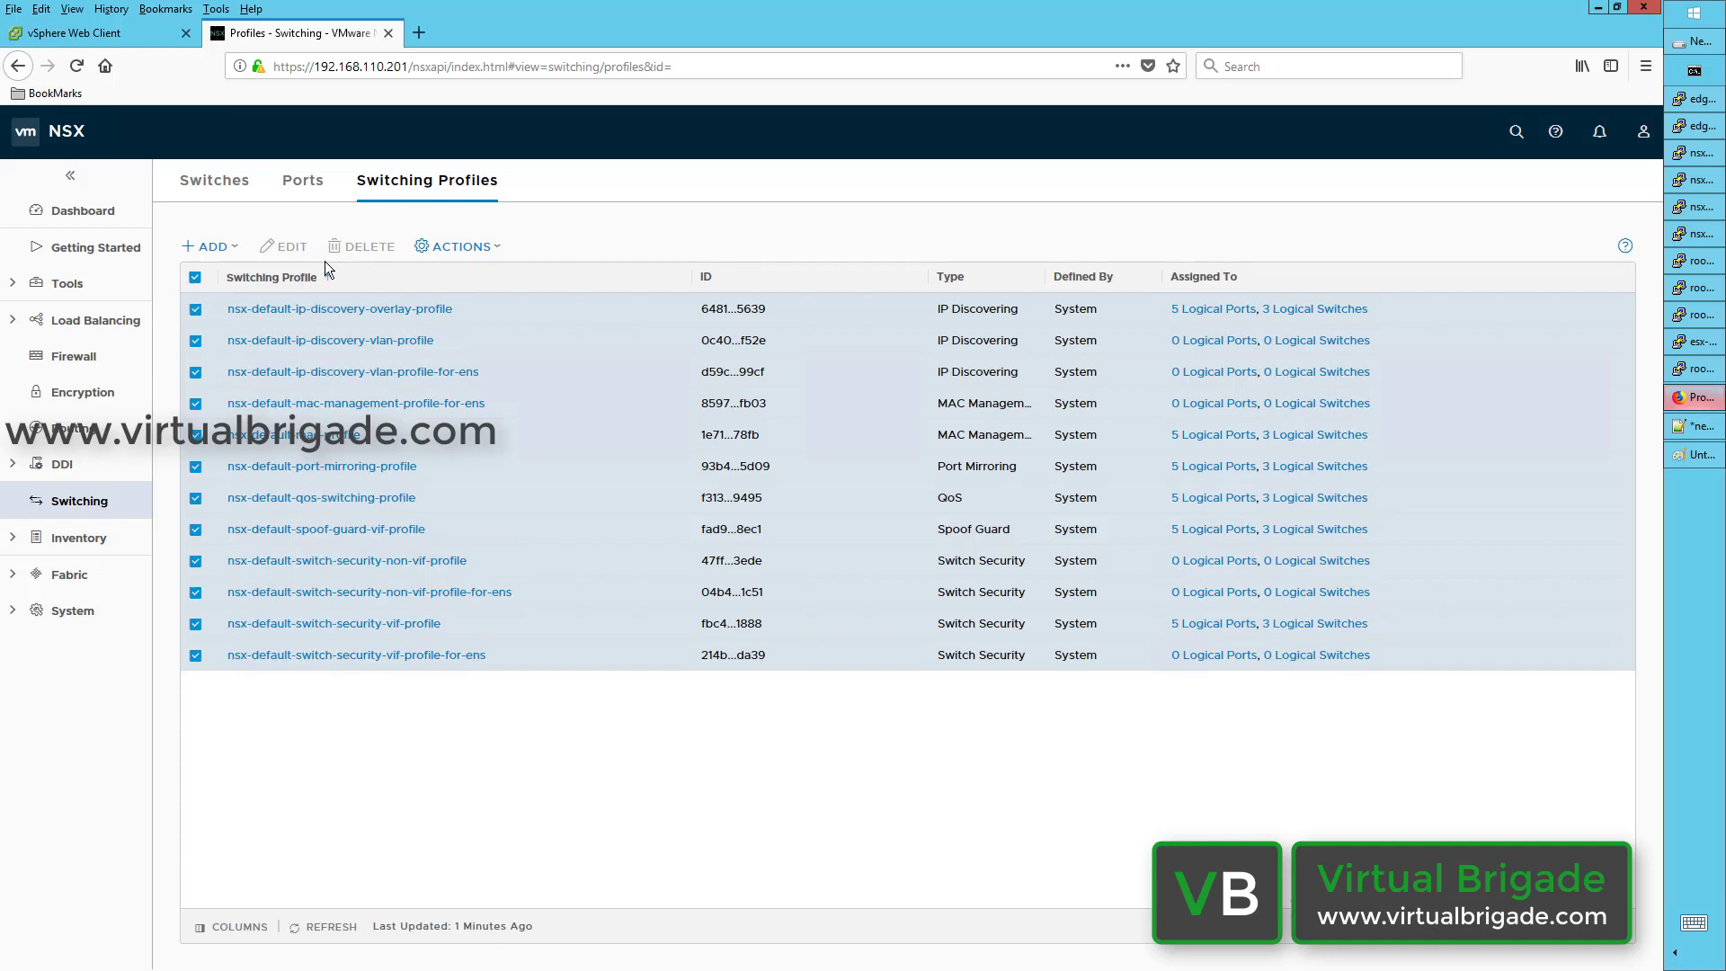
pyautogui.click(227, 256)
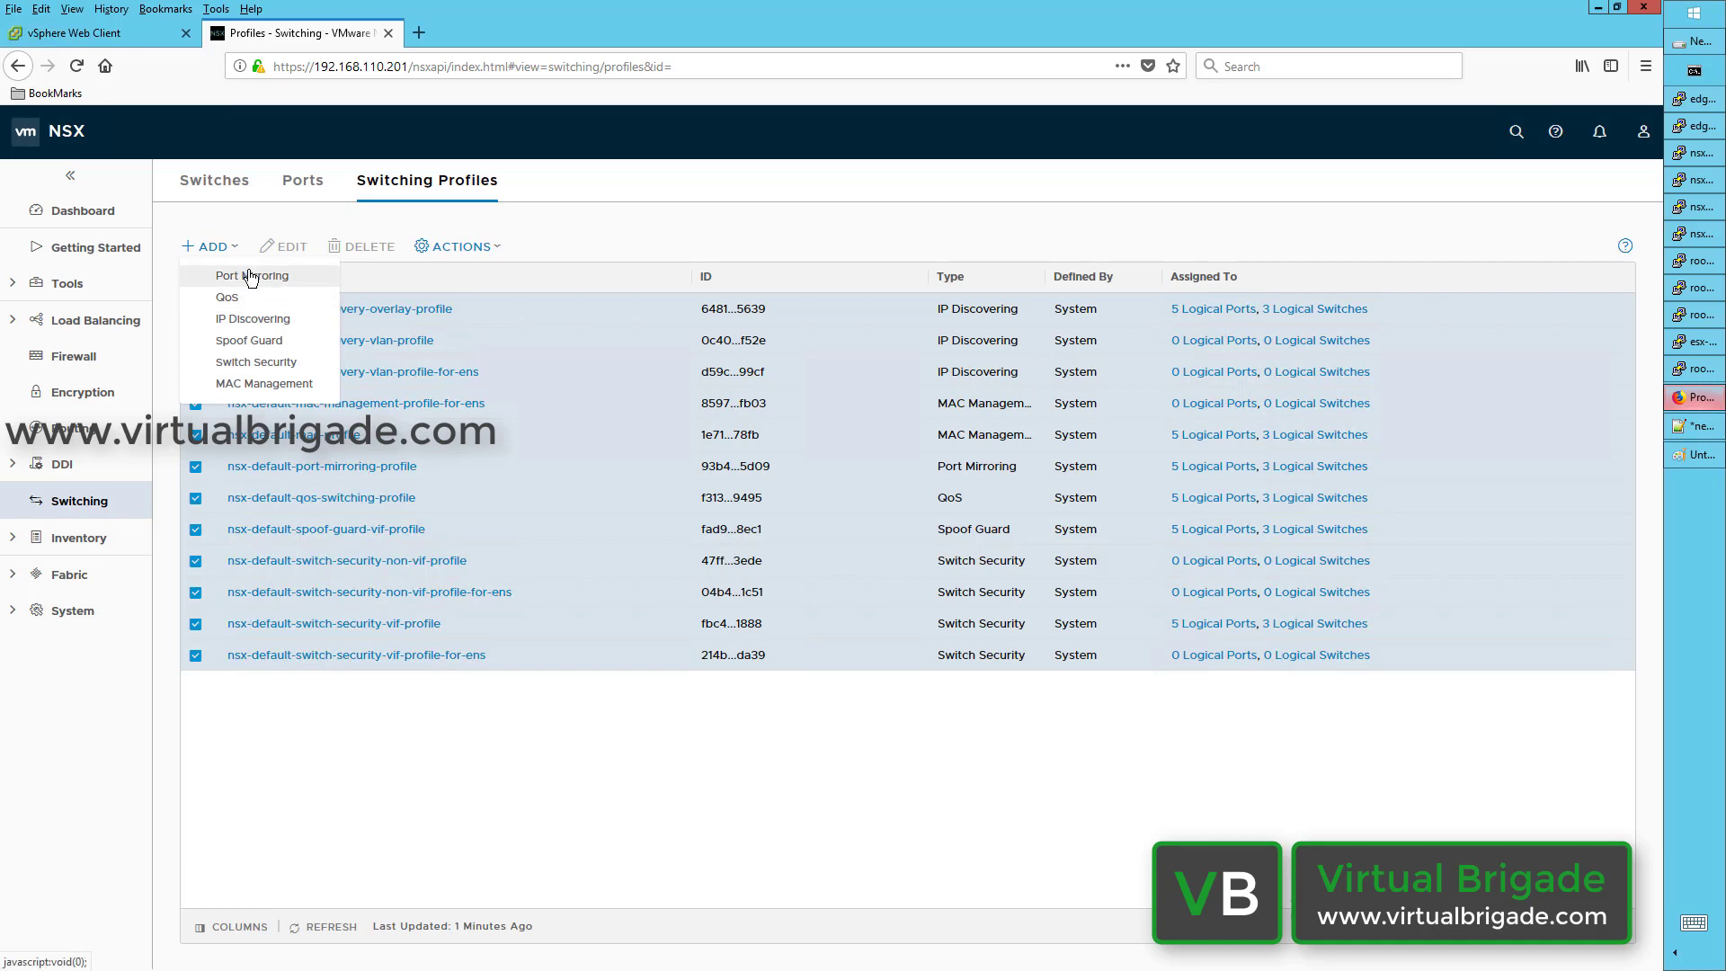
pyautogui.click(252, 279)
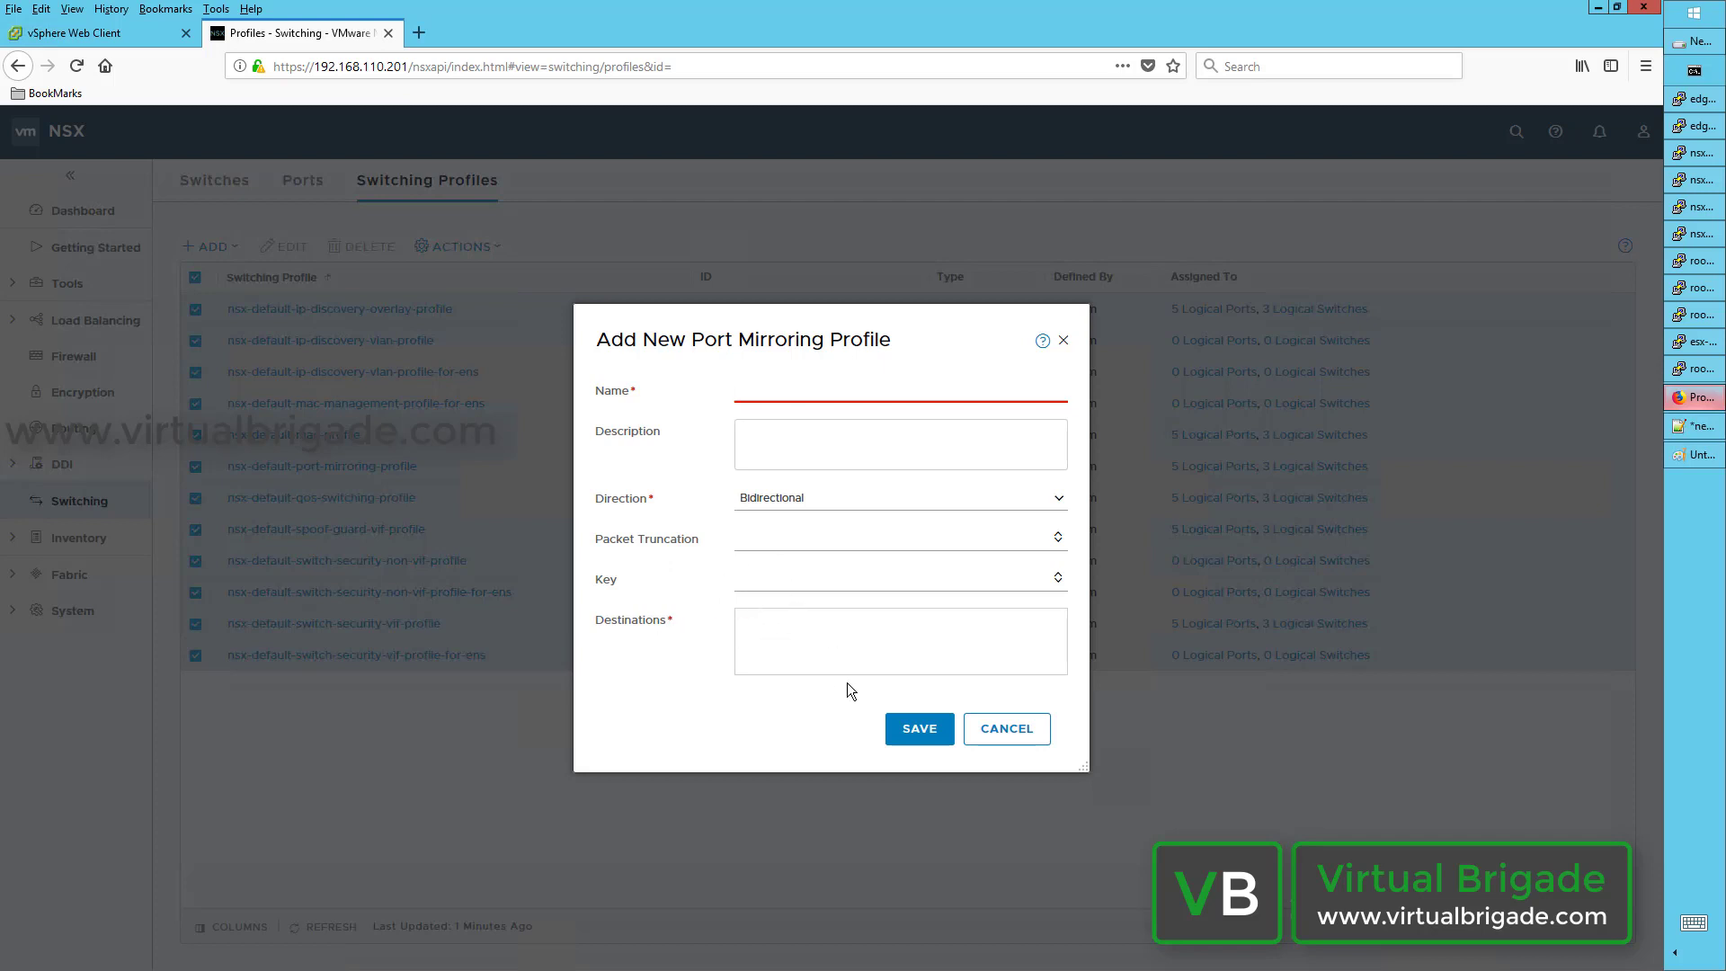
# Step: Cancel the Add New Port Mirroring Profile dialog without saving
pyautogui.click(1001, 740)
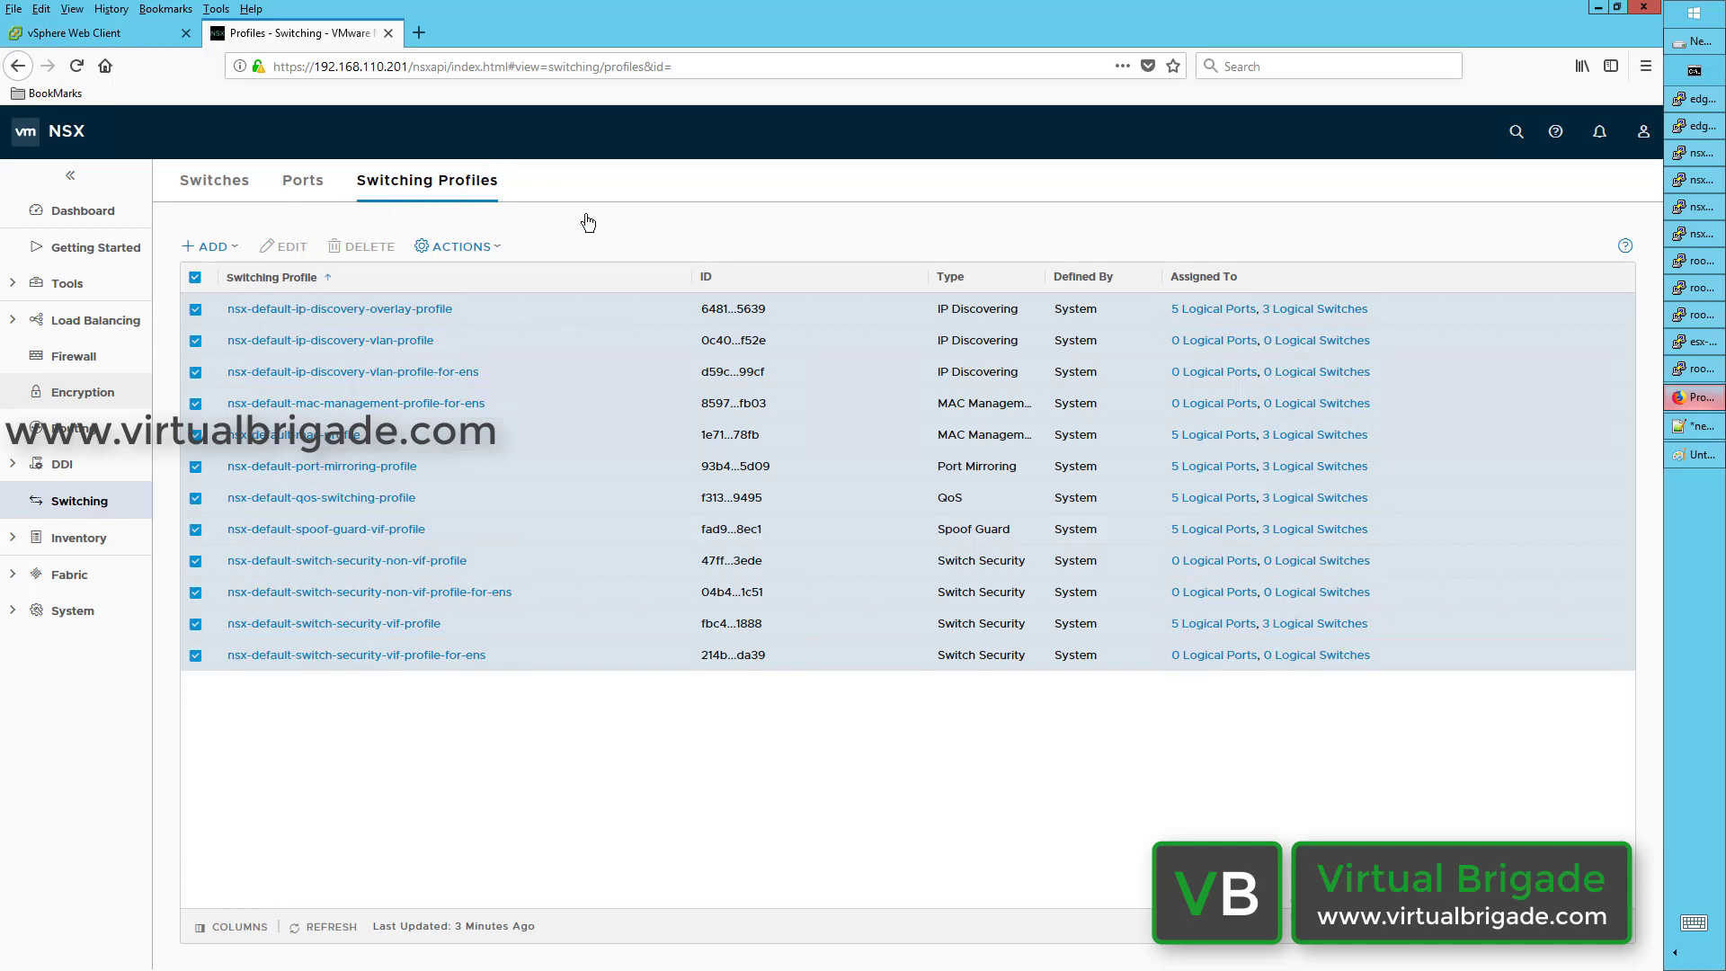
# Step: Browse the ADD and ACTIONS menus, clear the table highlight, and reopen the ADD profile-type list
pyautogui.click(231, 254)
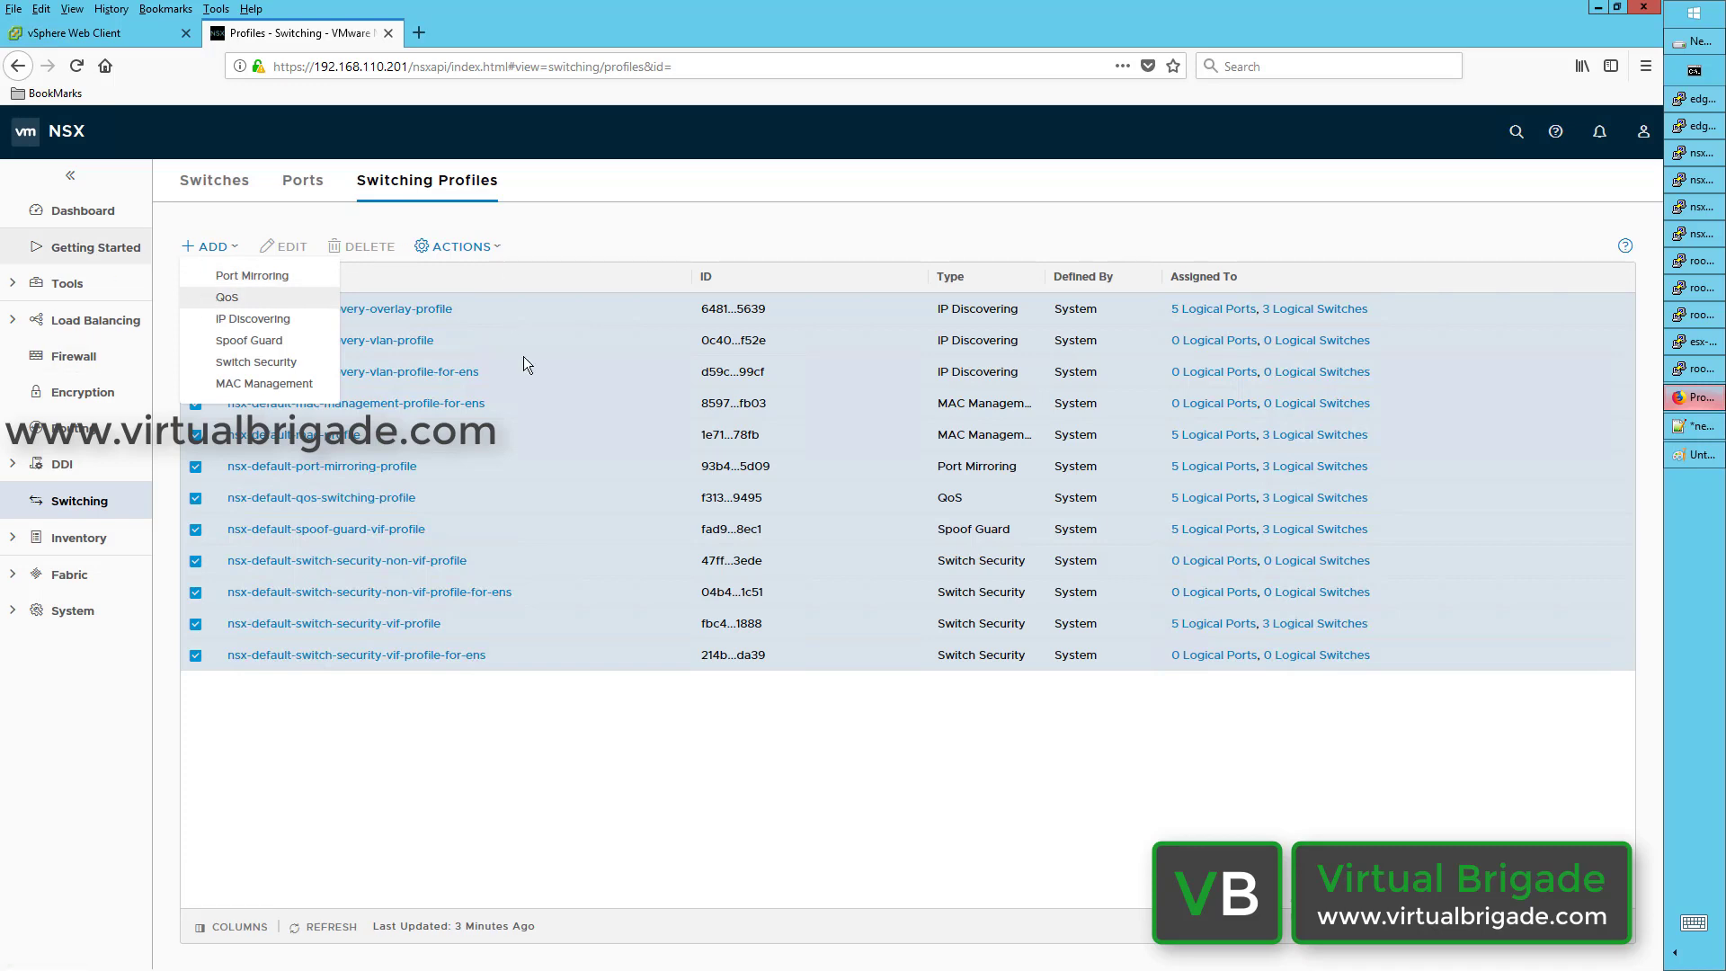
pyautogui.click(454, 246)
pyautogui.moveTo(606, 747); pyautogui.dragTo(607, 737)
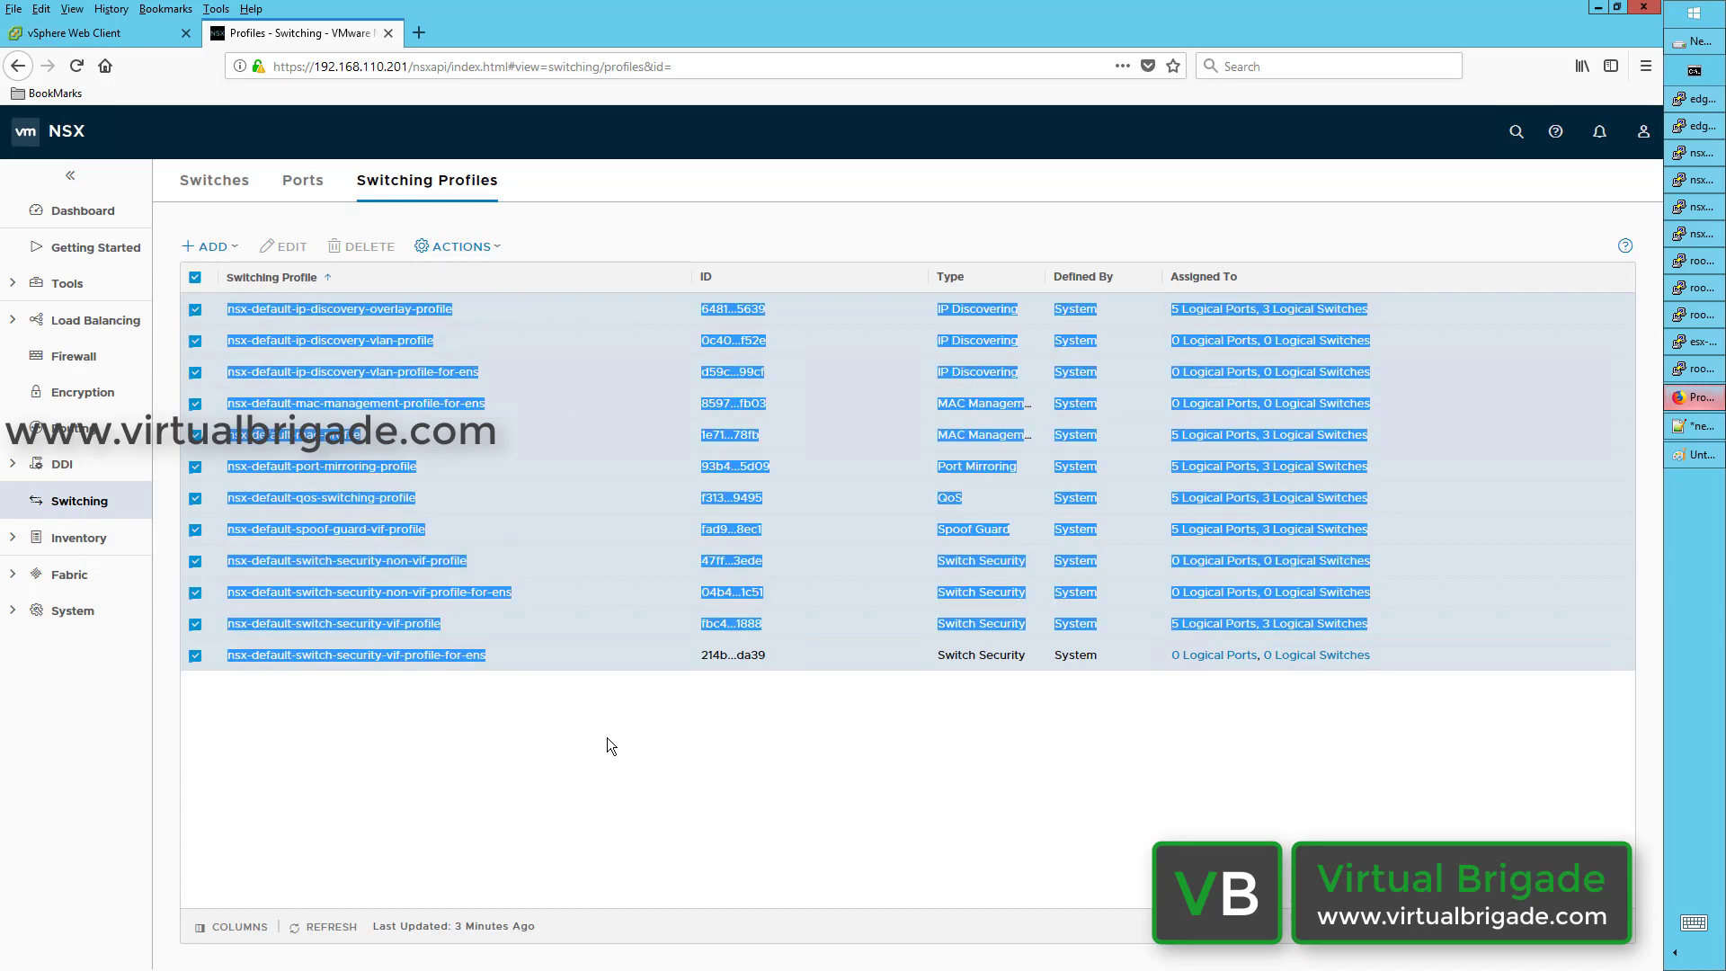
pyautogui.click(581, 772)
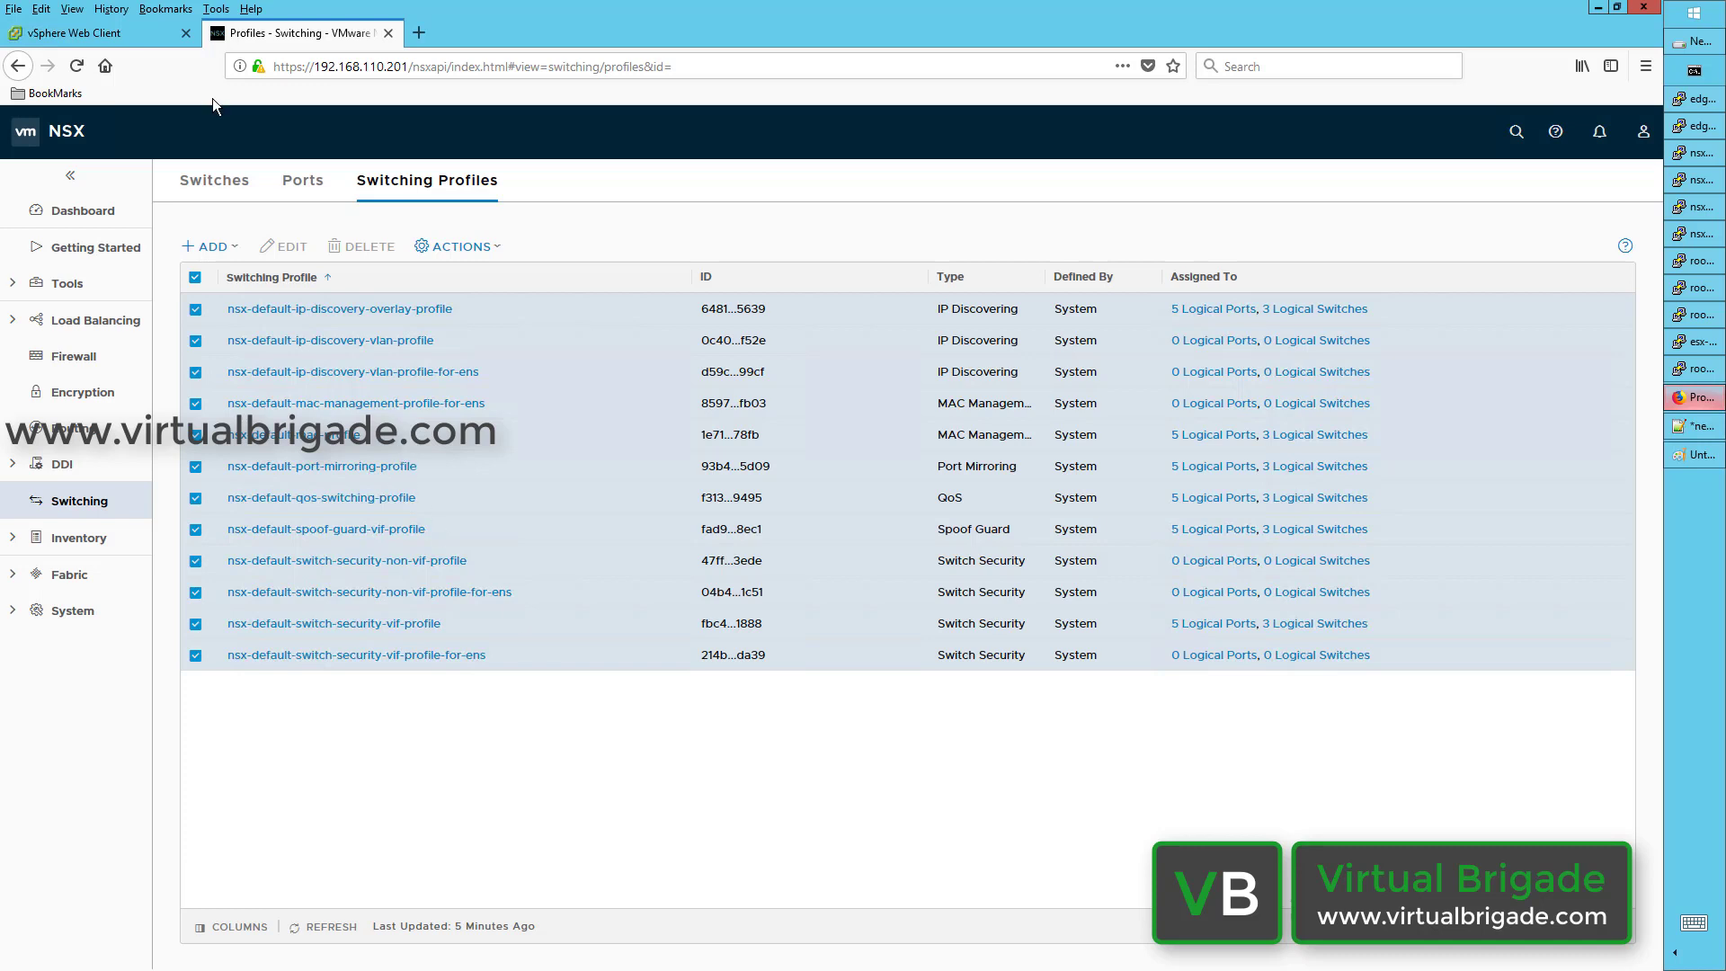
pyautogui.click(219, 246)
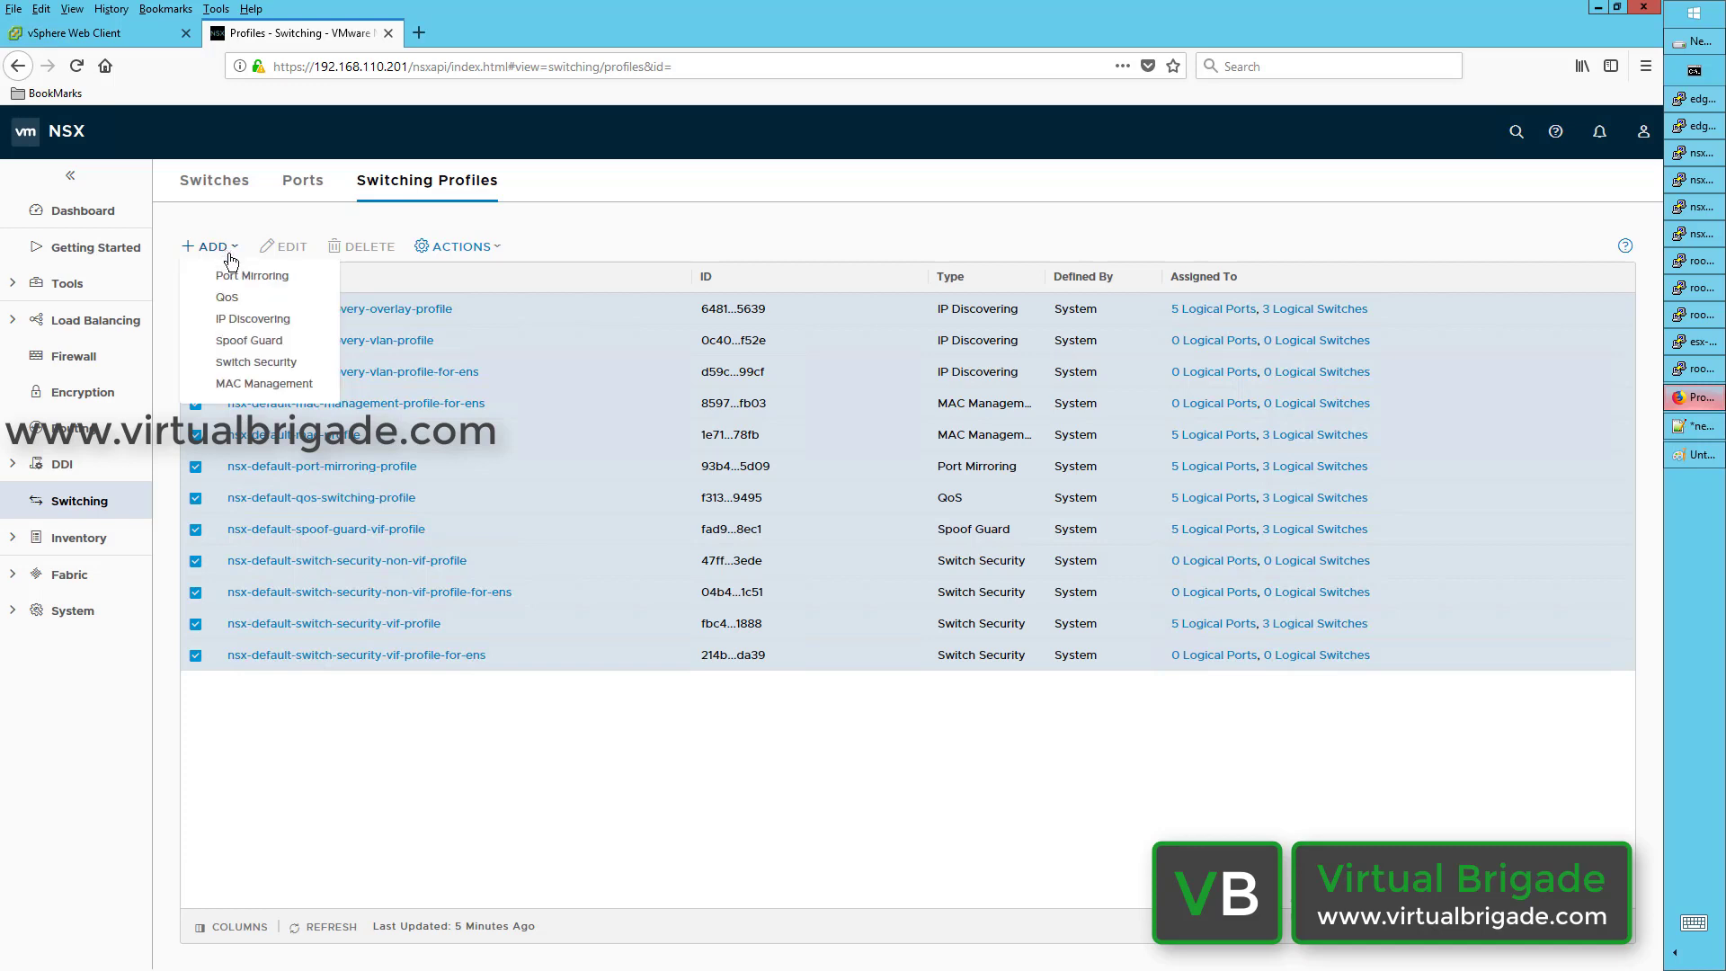
# Step: Start a QoS profile named 'Test-QOS-Profile' with Trusted DSCP mode and description 'Test QOs Prof'
pyautogui.click(262, 302)
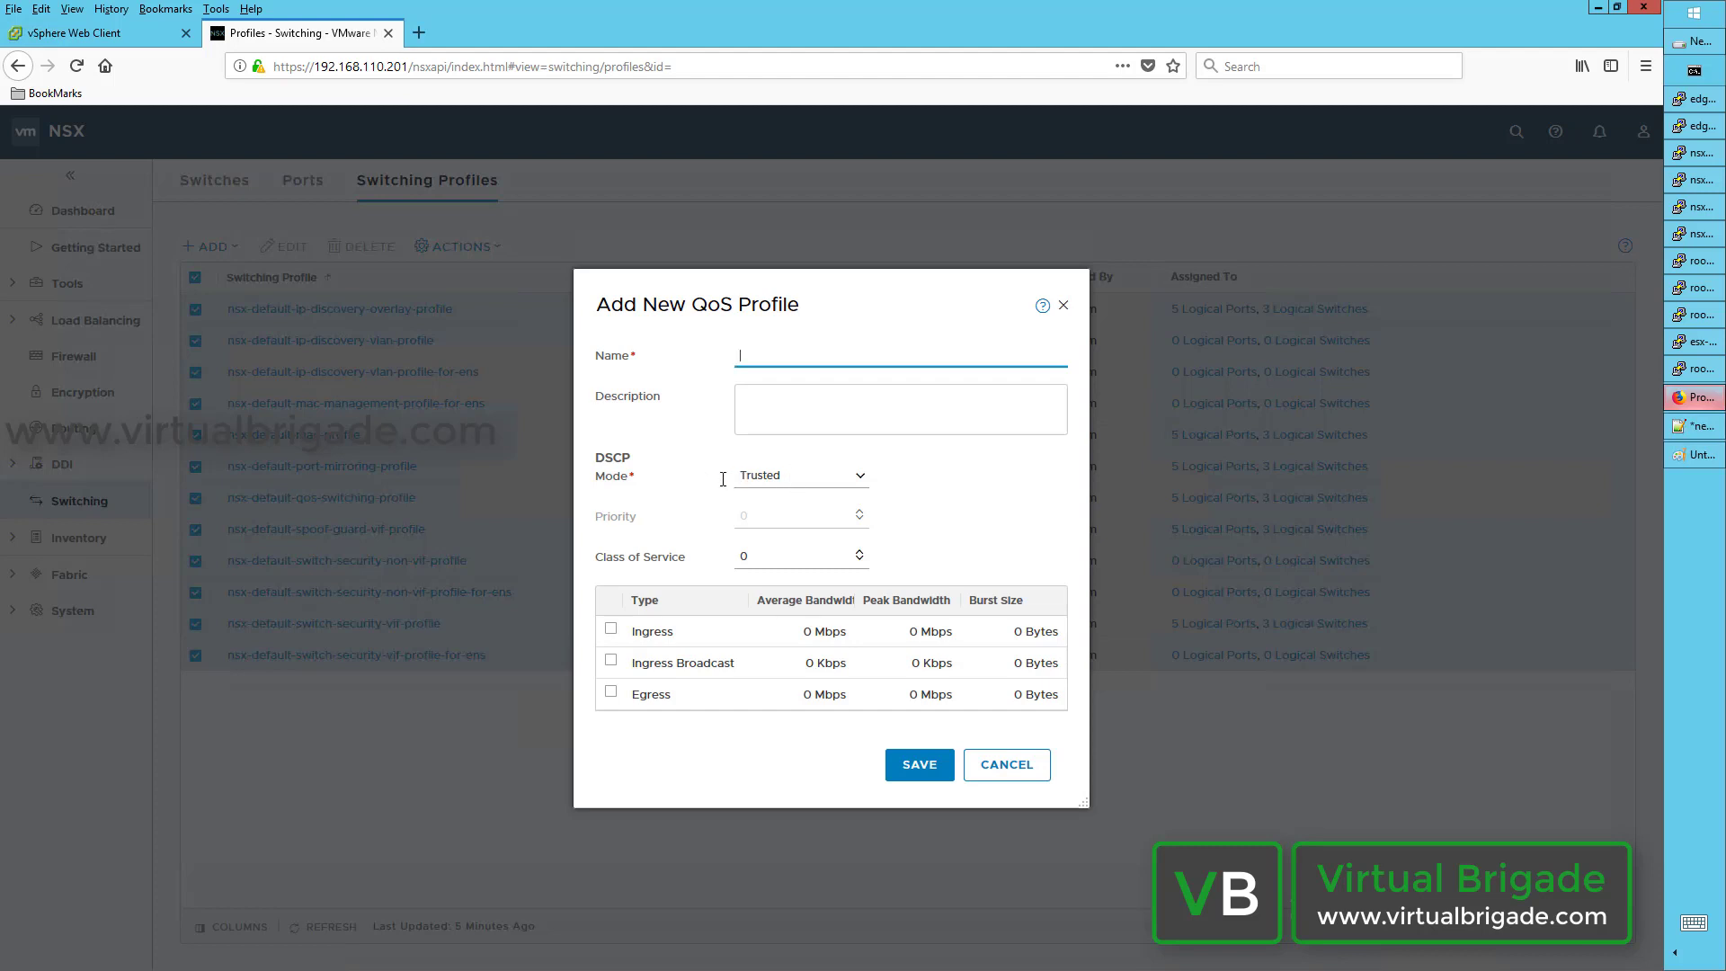
pyautogui.click(856, 478)
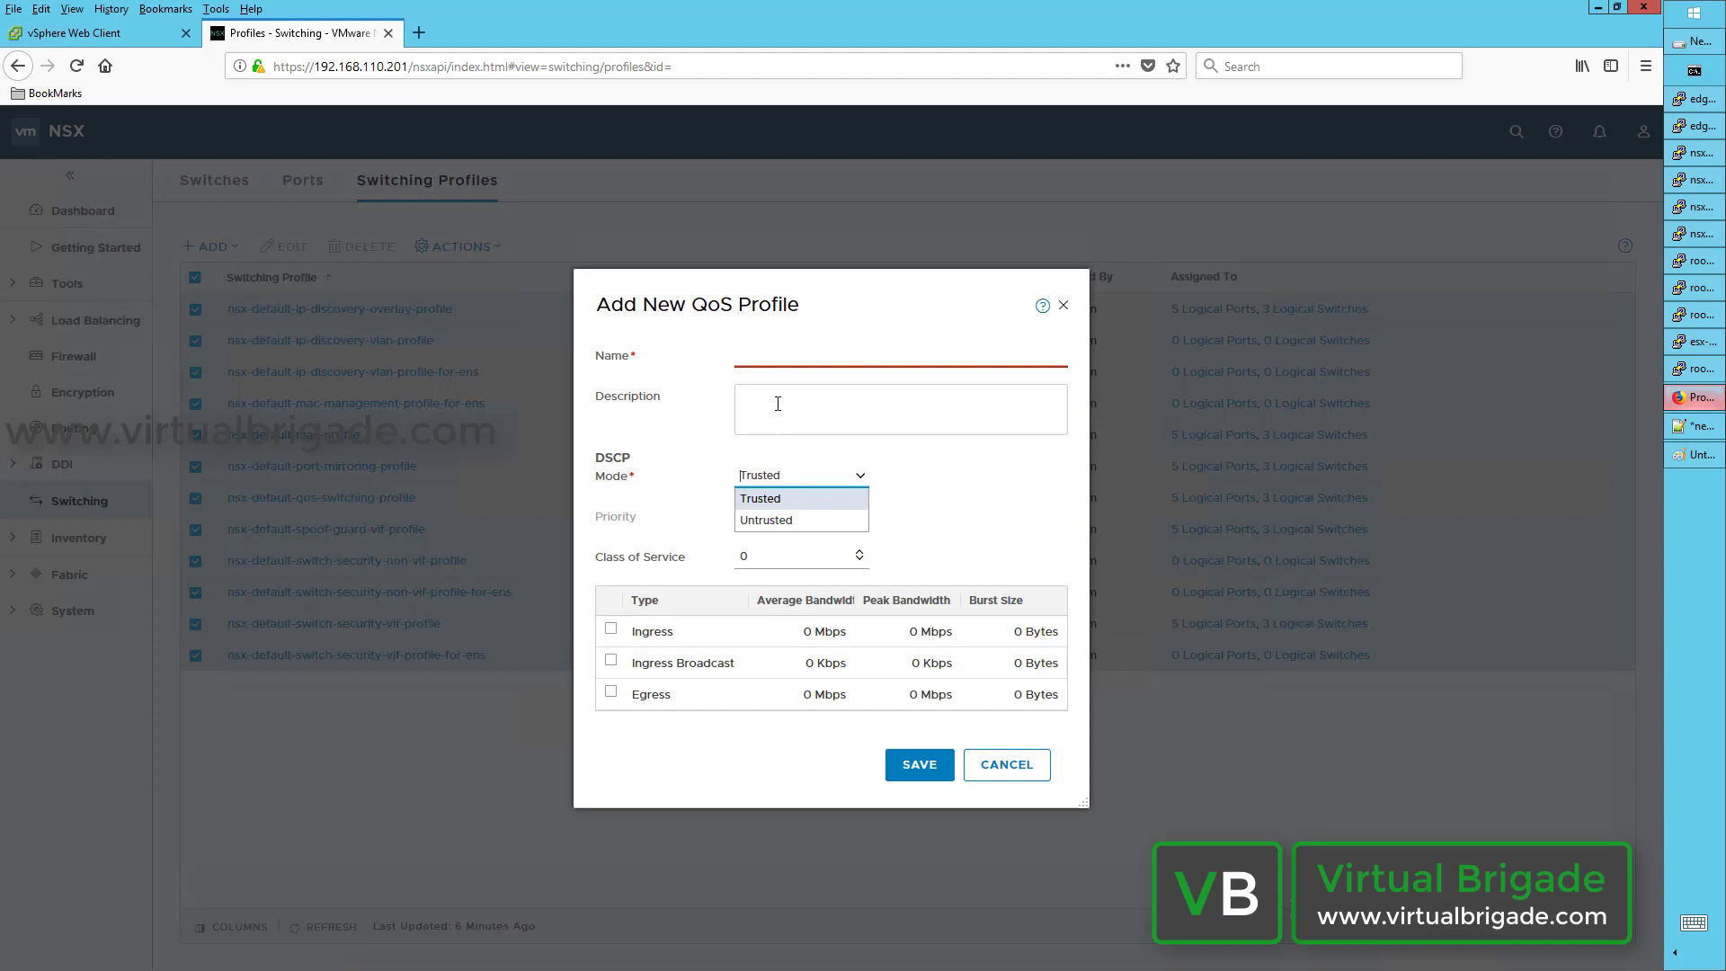
pyautogui.click(779, 360)
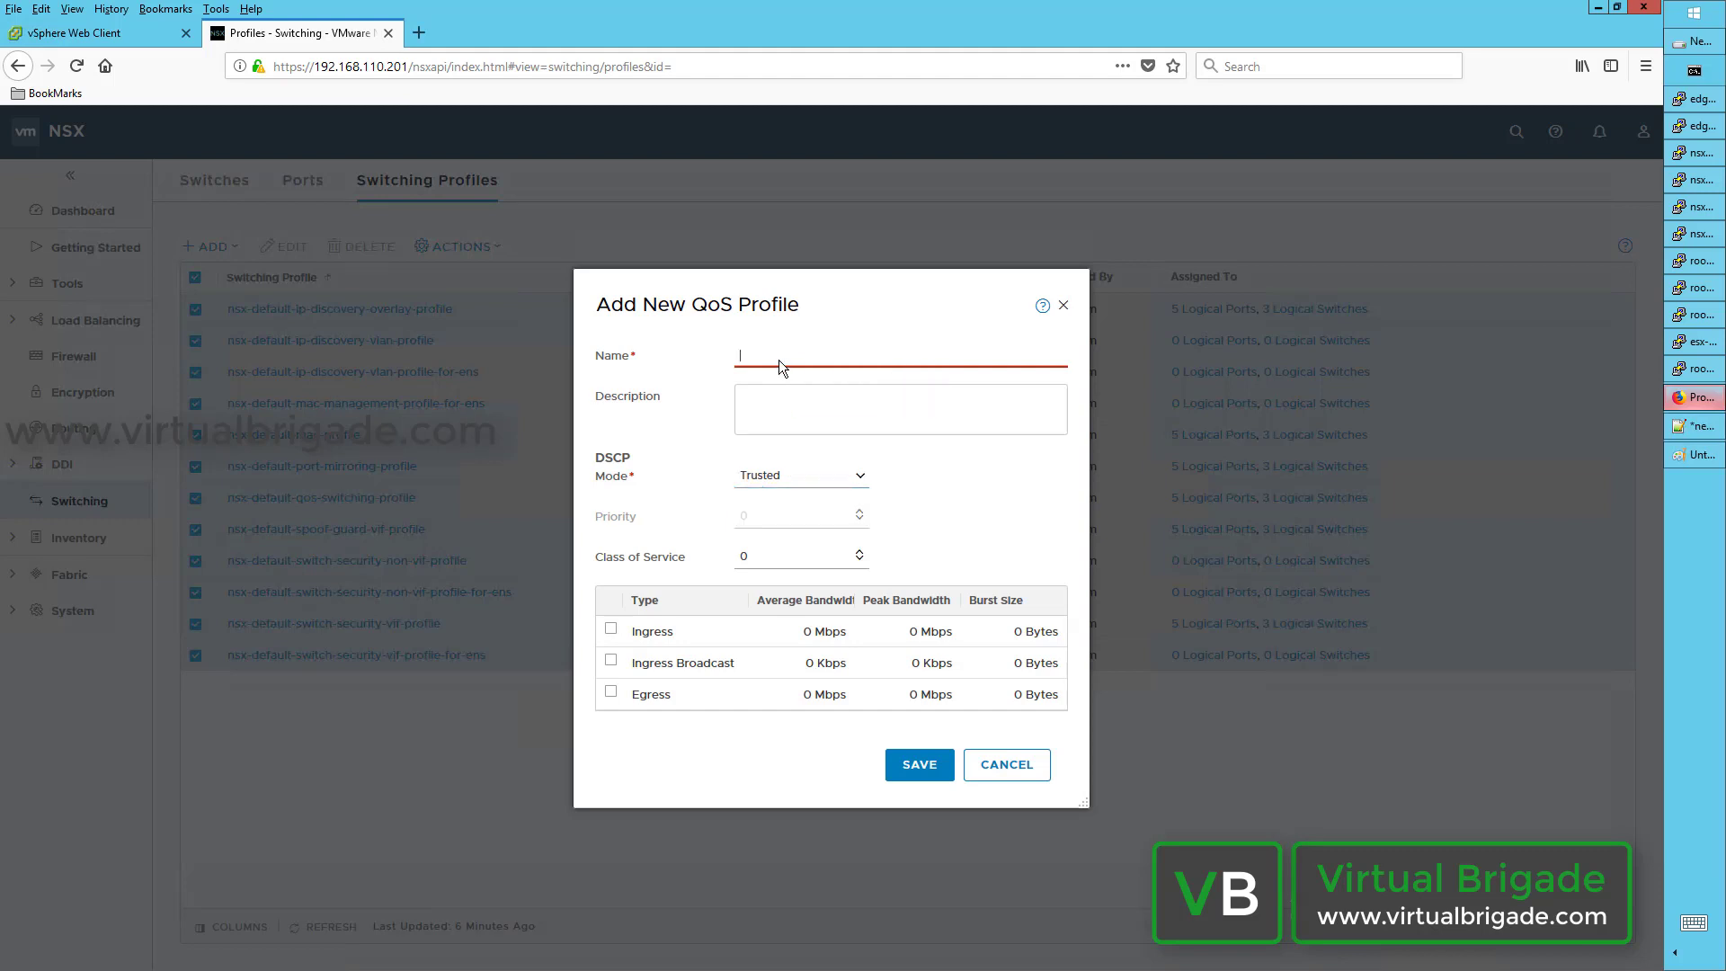
pyautogui.click(787, 368)
pyautogui.write('Test-QOS-P')
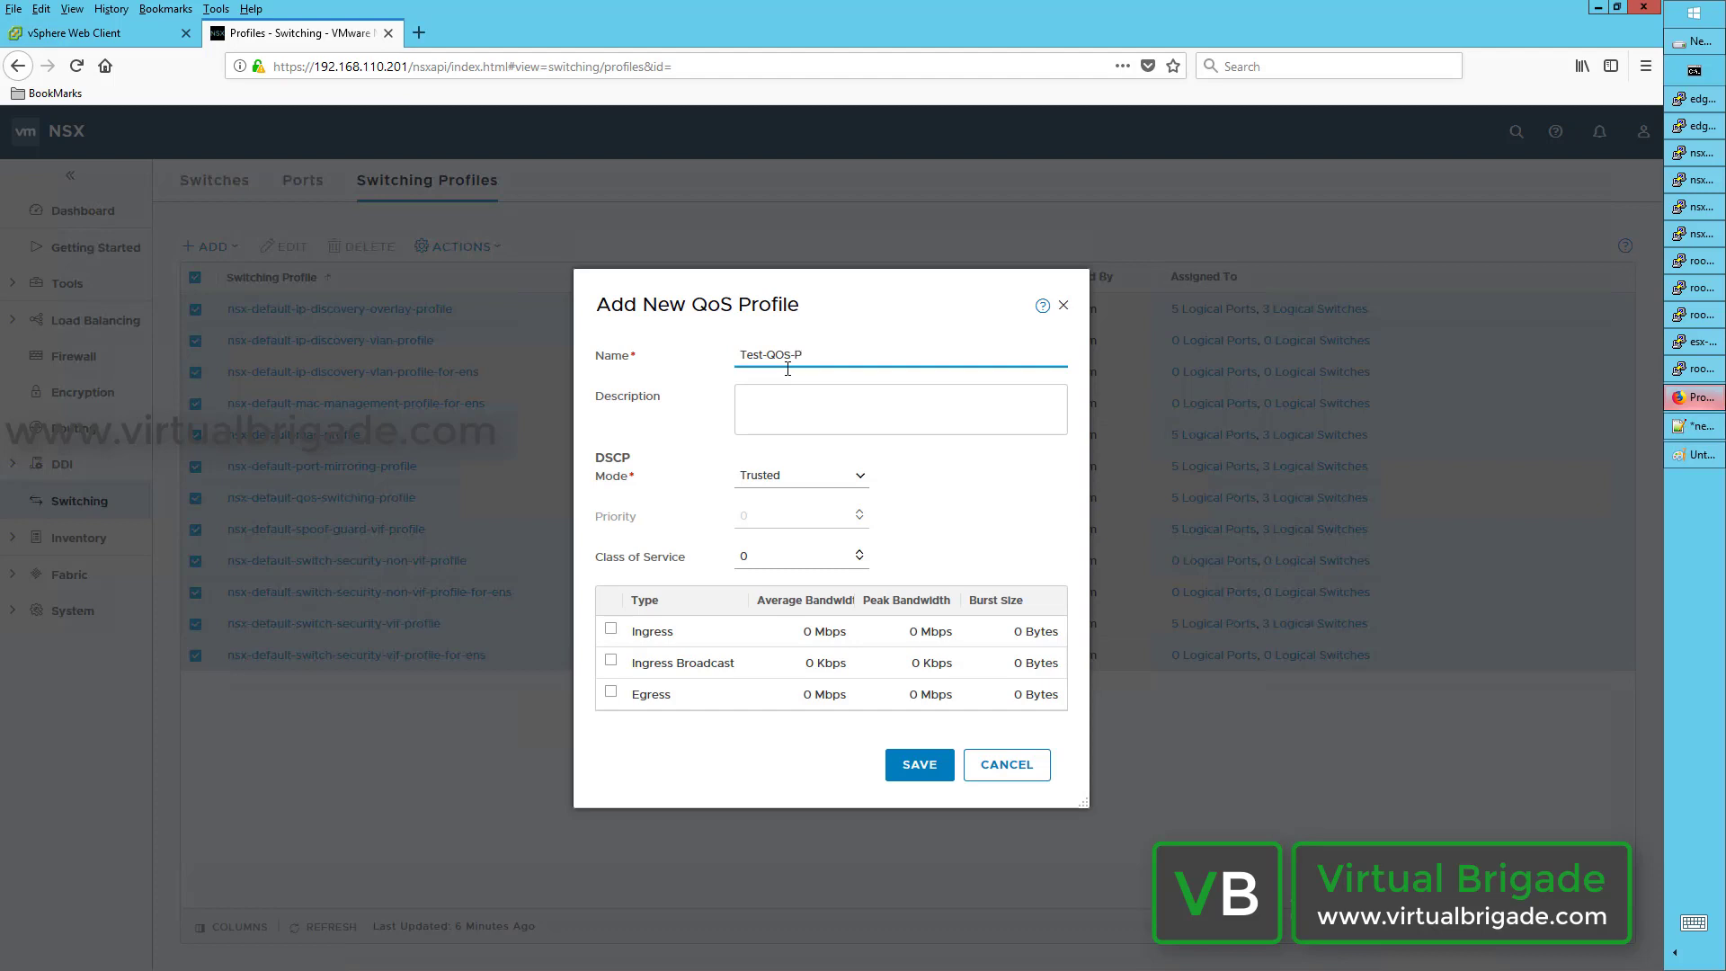
pyautogui.write('rofile')
pyautogui.press('Tab')
pyautogui.write('Test')
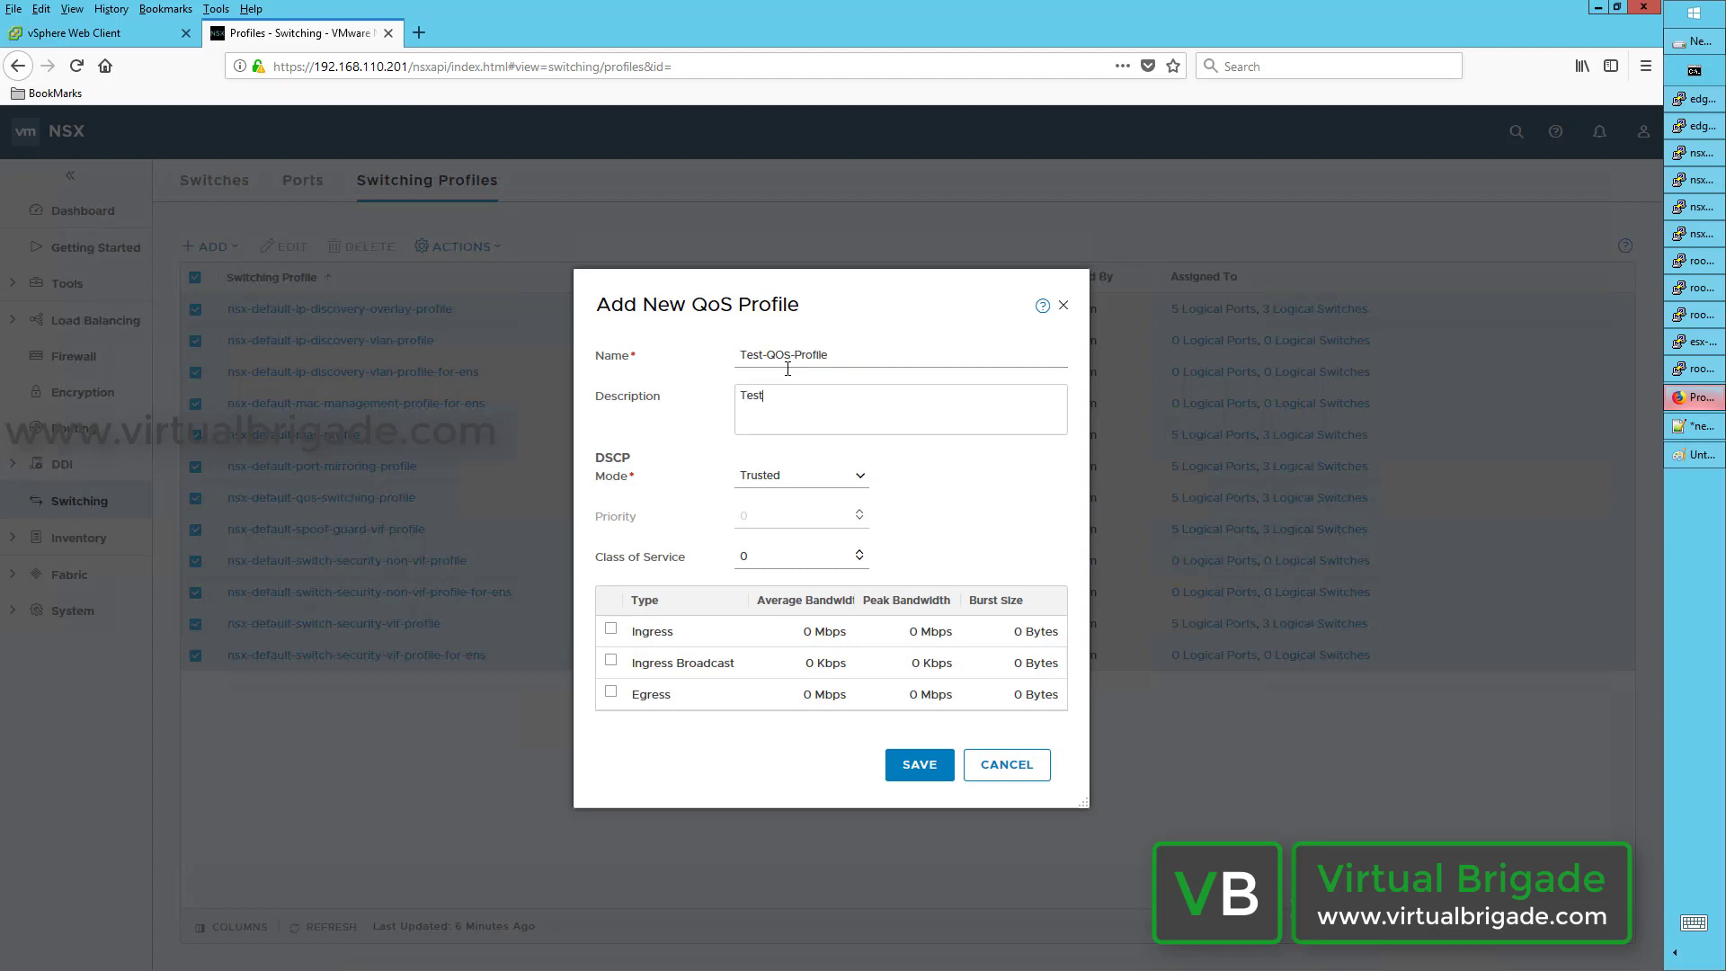
pyautogui.write(' QOs Profile')
# Step: Set Class of Service to 6, save the QoS profile, and show the logical switches list
pyautogui.click(781, 555)
pyautogui.press('BackSpace')
pyautogui.write('6')
pyautogui.click(931, 769)
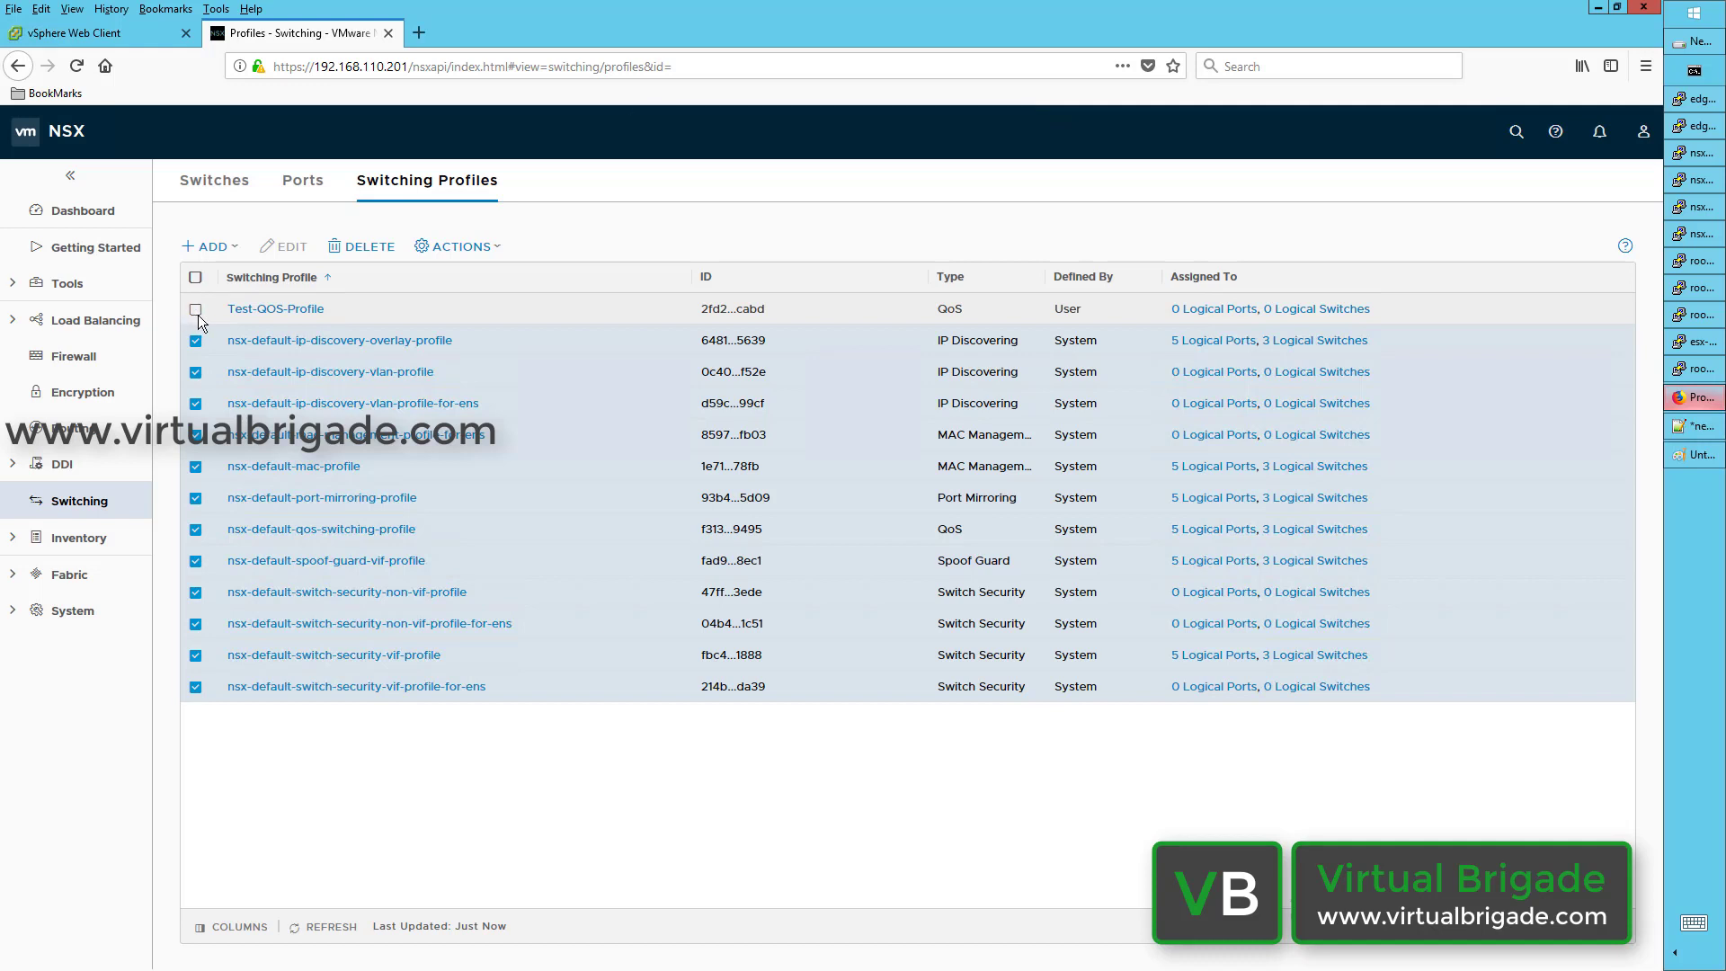
pyautogui.click(223, 185)
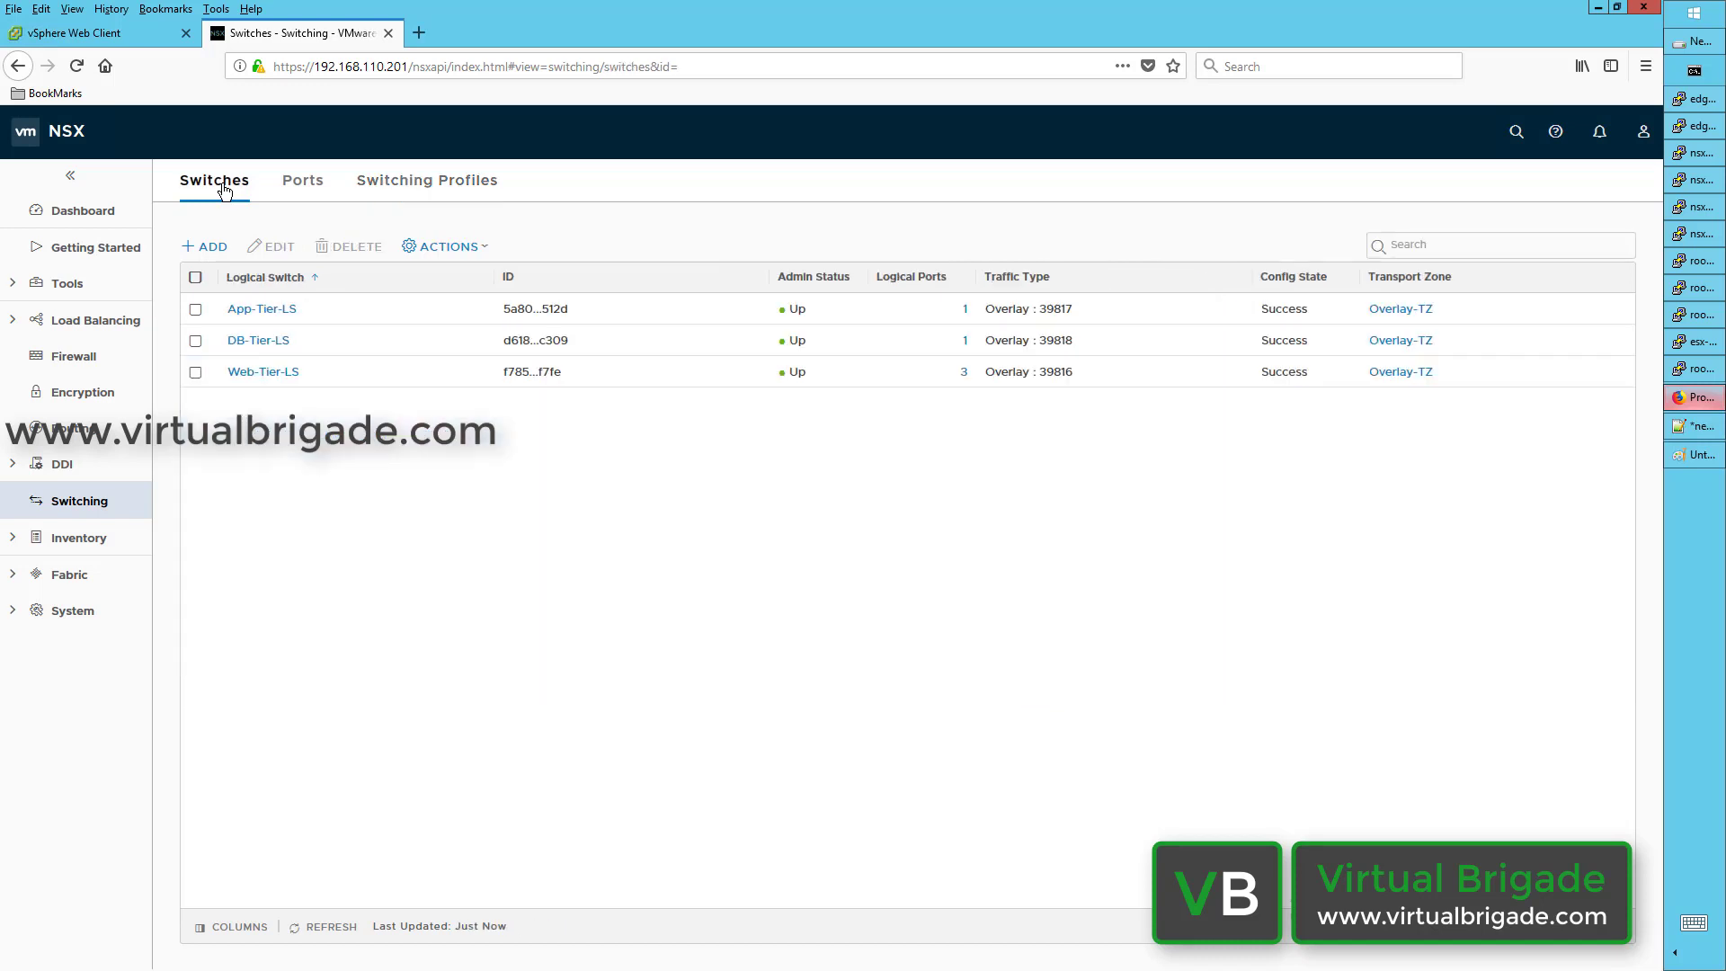
pyautogui.click(196, 310)
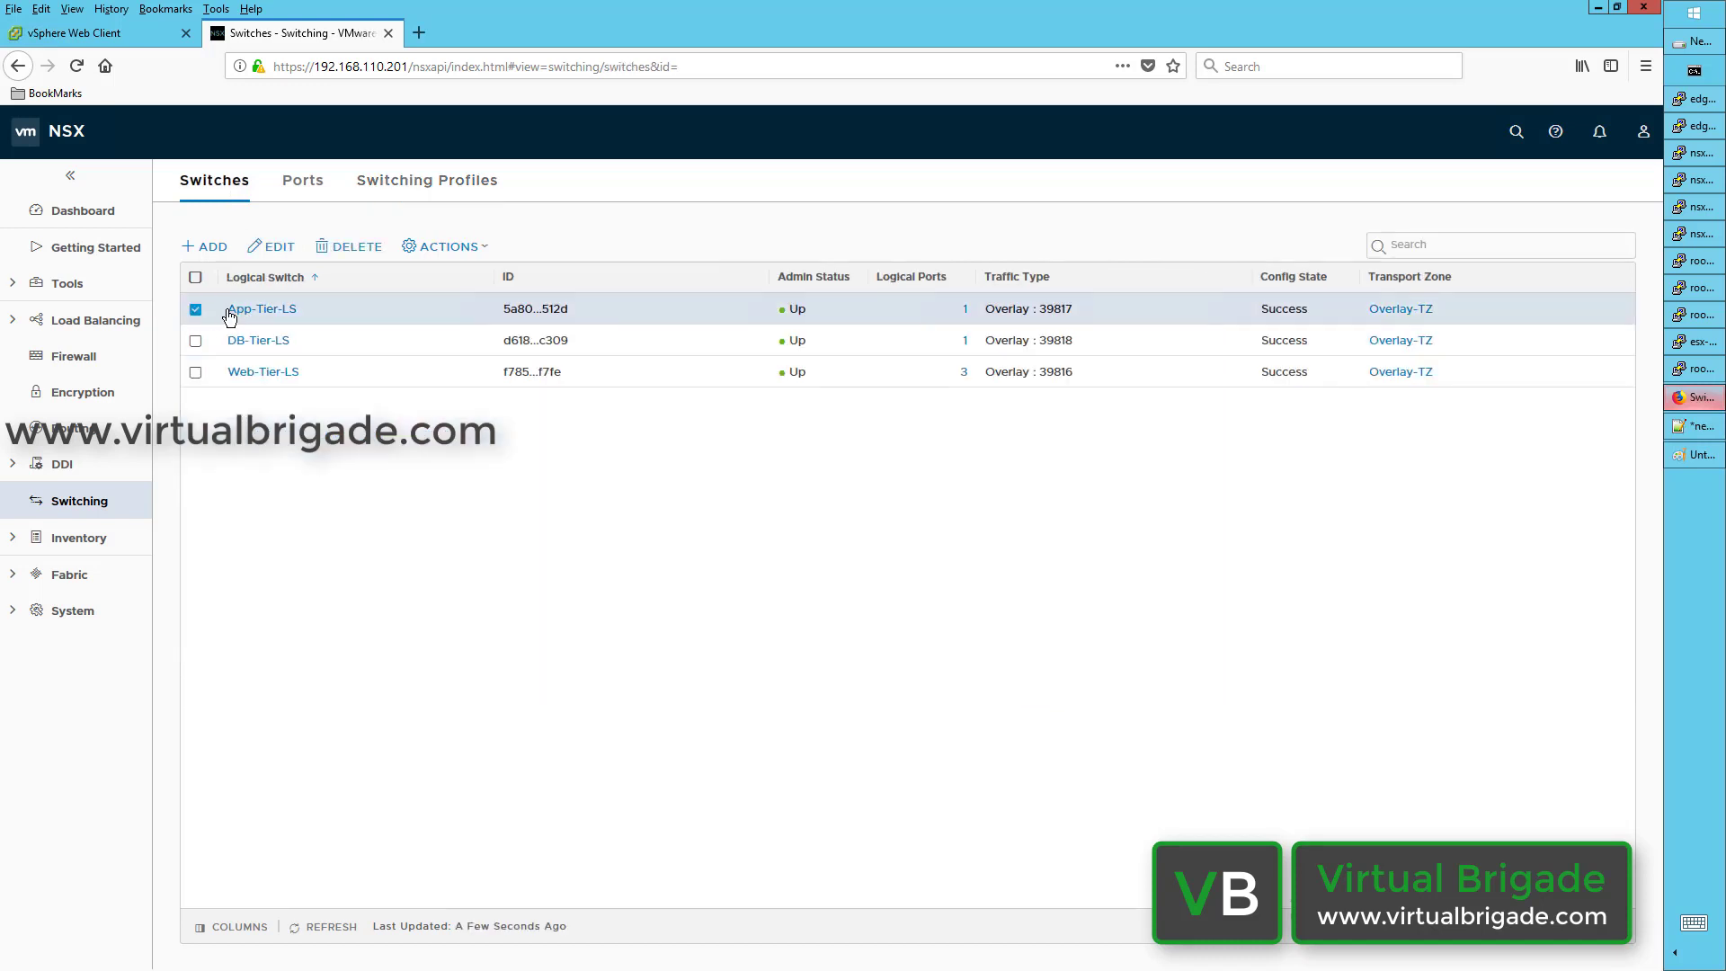
pyautogui.click(279, 248)
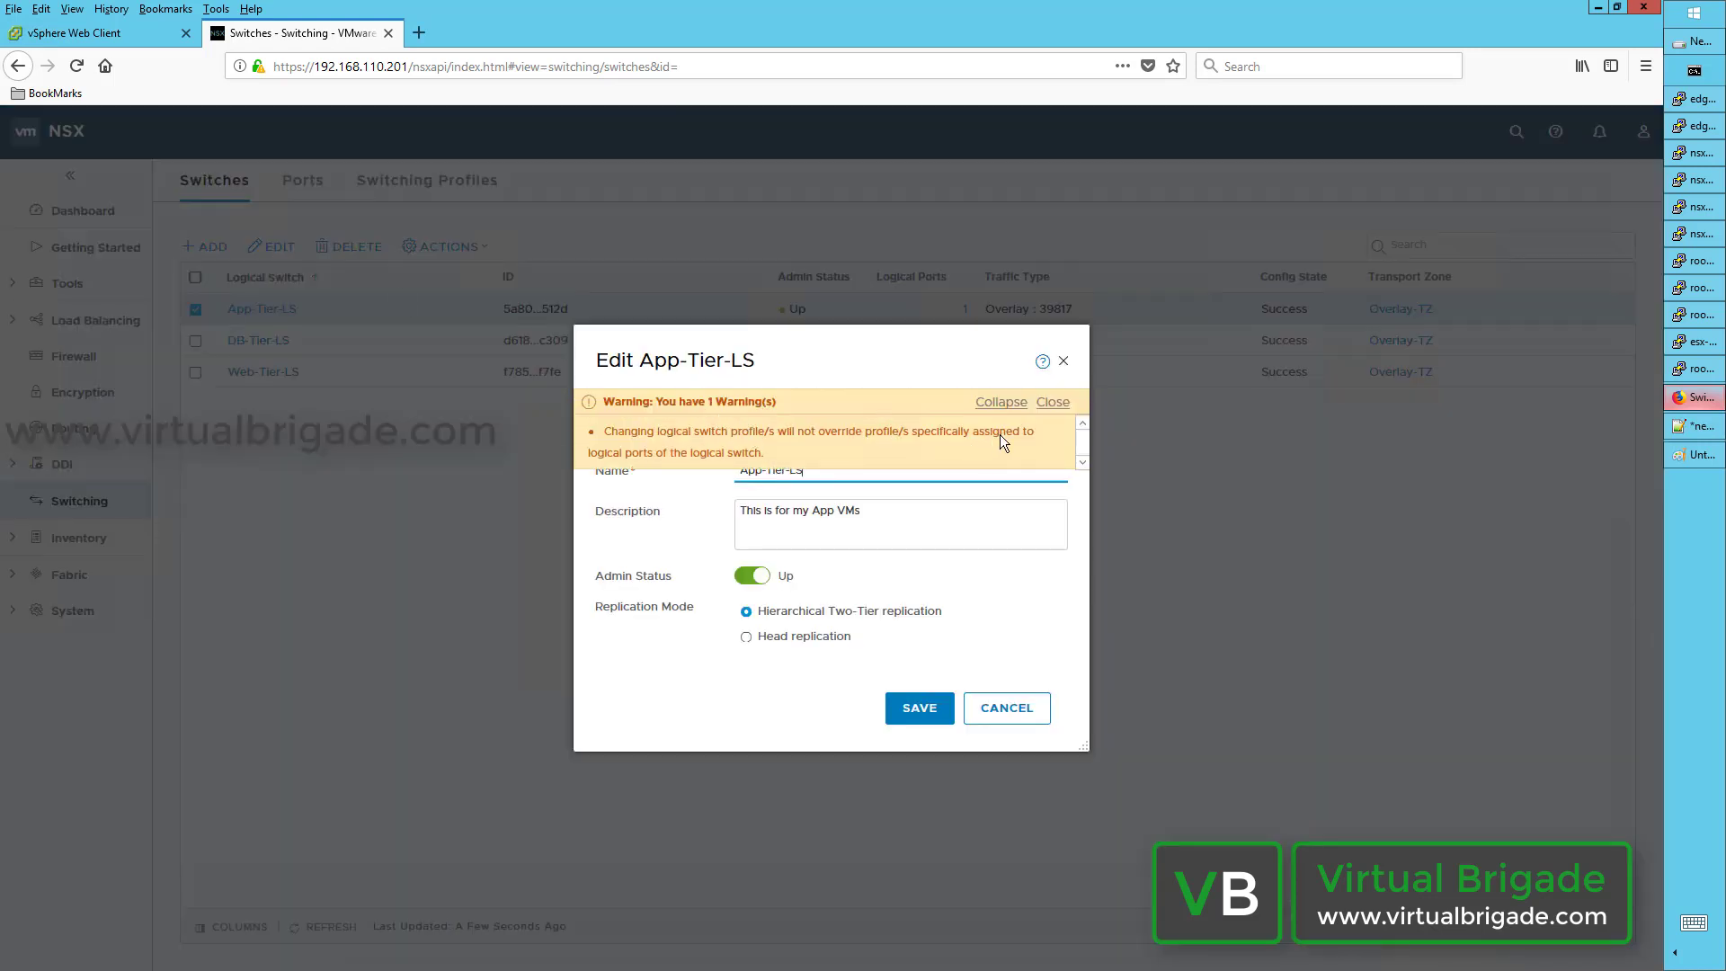
pyautogui.click(1051, 402)
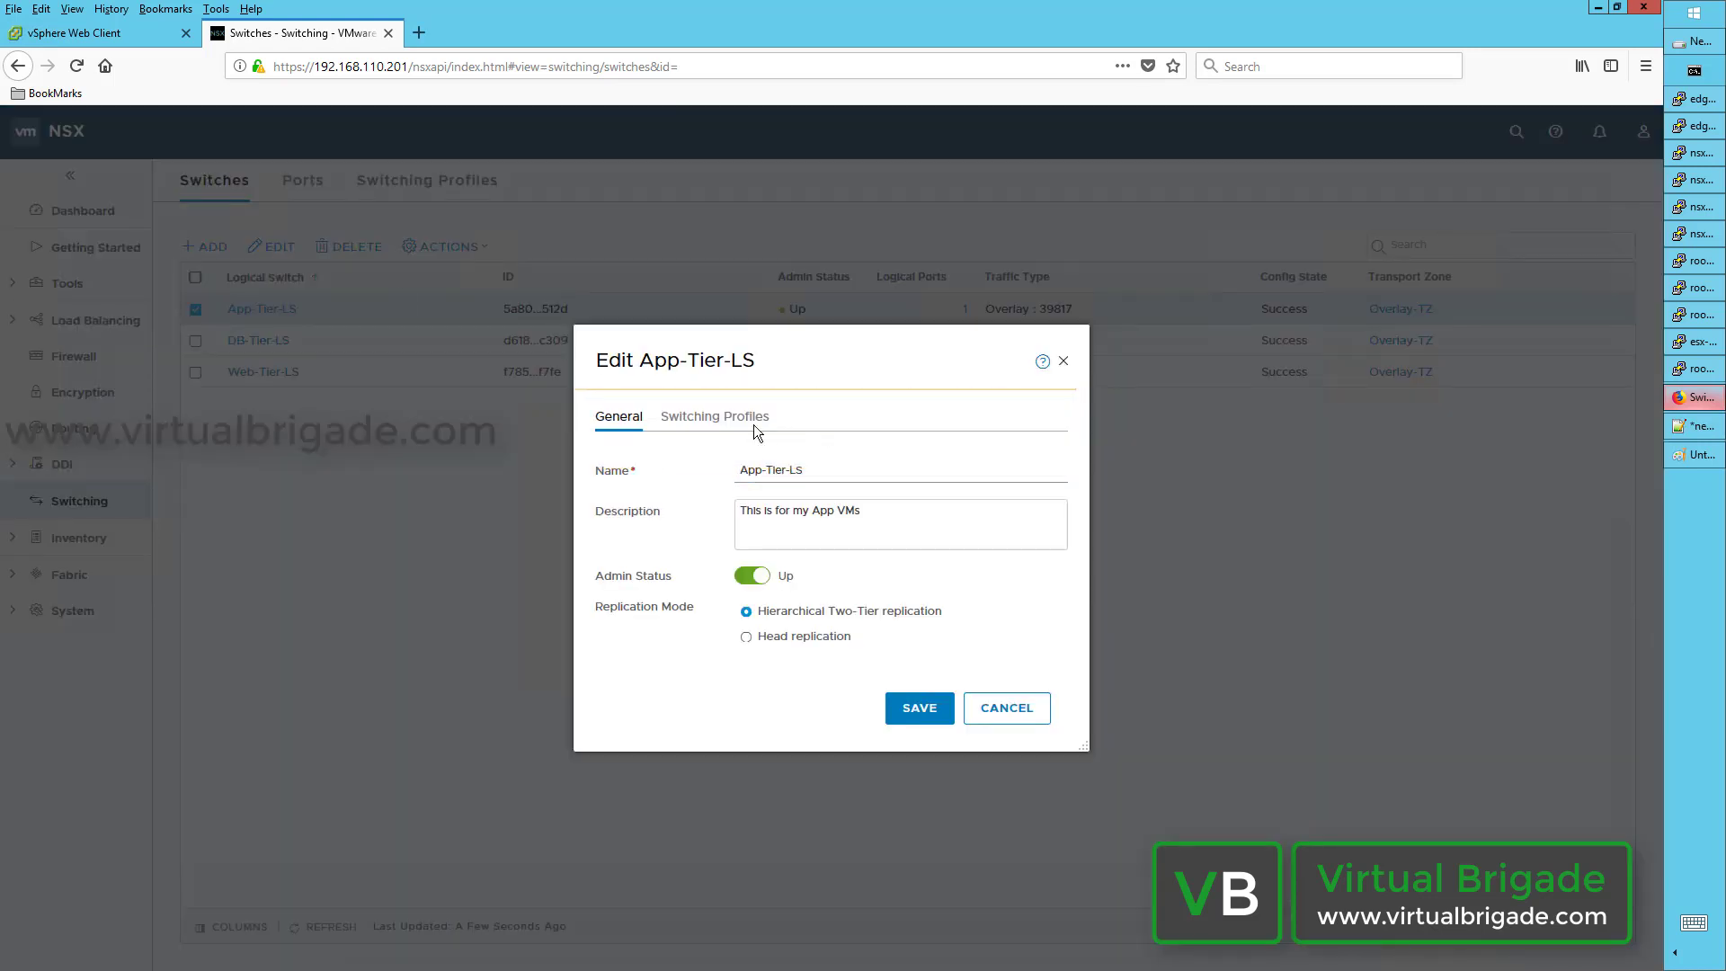
pyautogui.click(713, 423)
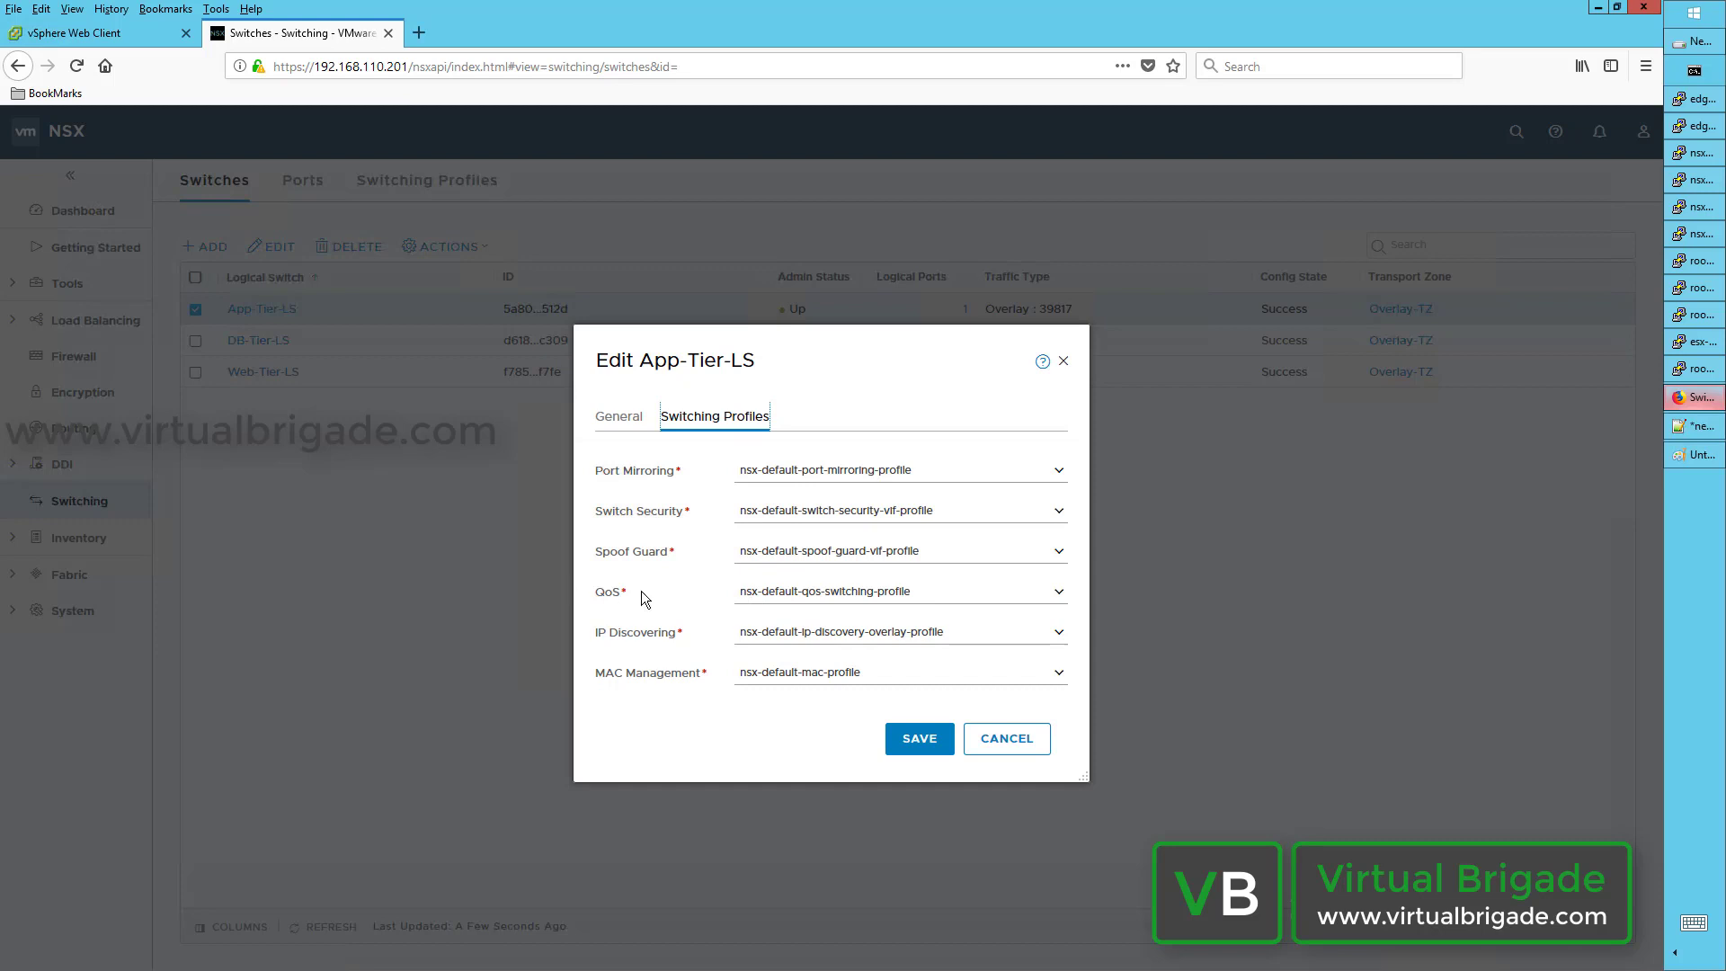
pyautogui.click(1059, 595)
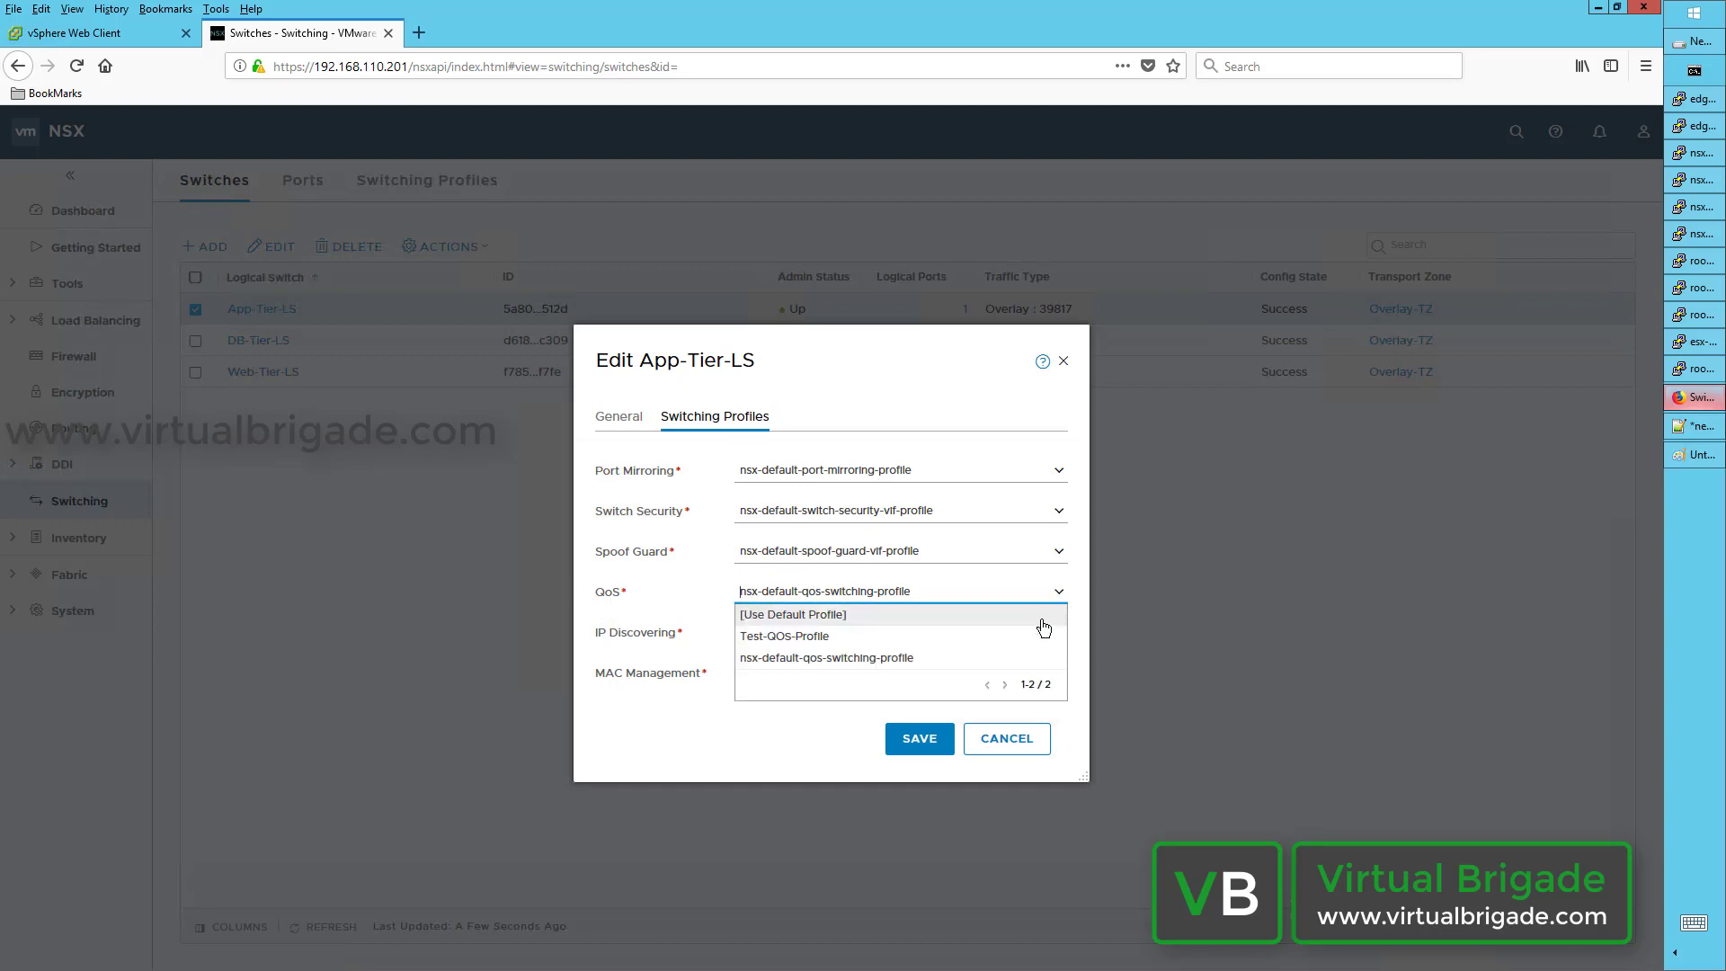
pyautogui.click(842, 638)
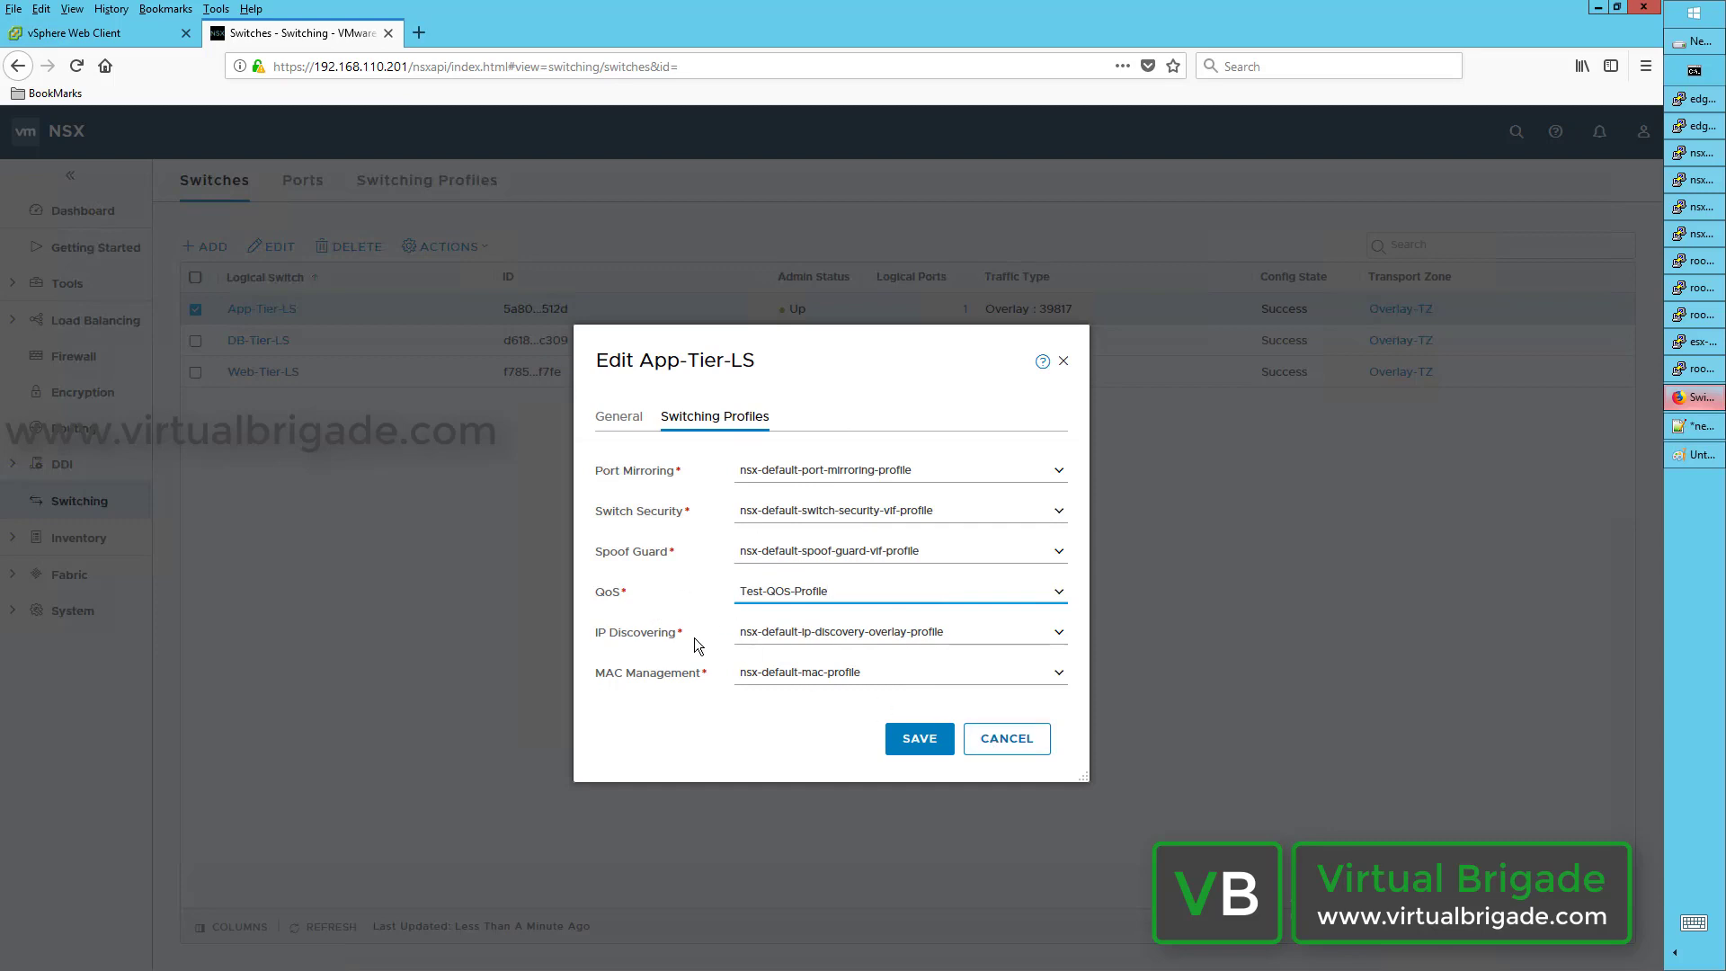
pyautogui.click(988, 740)
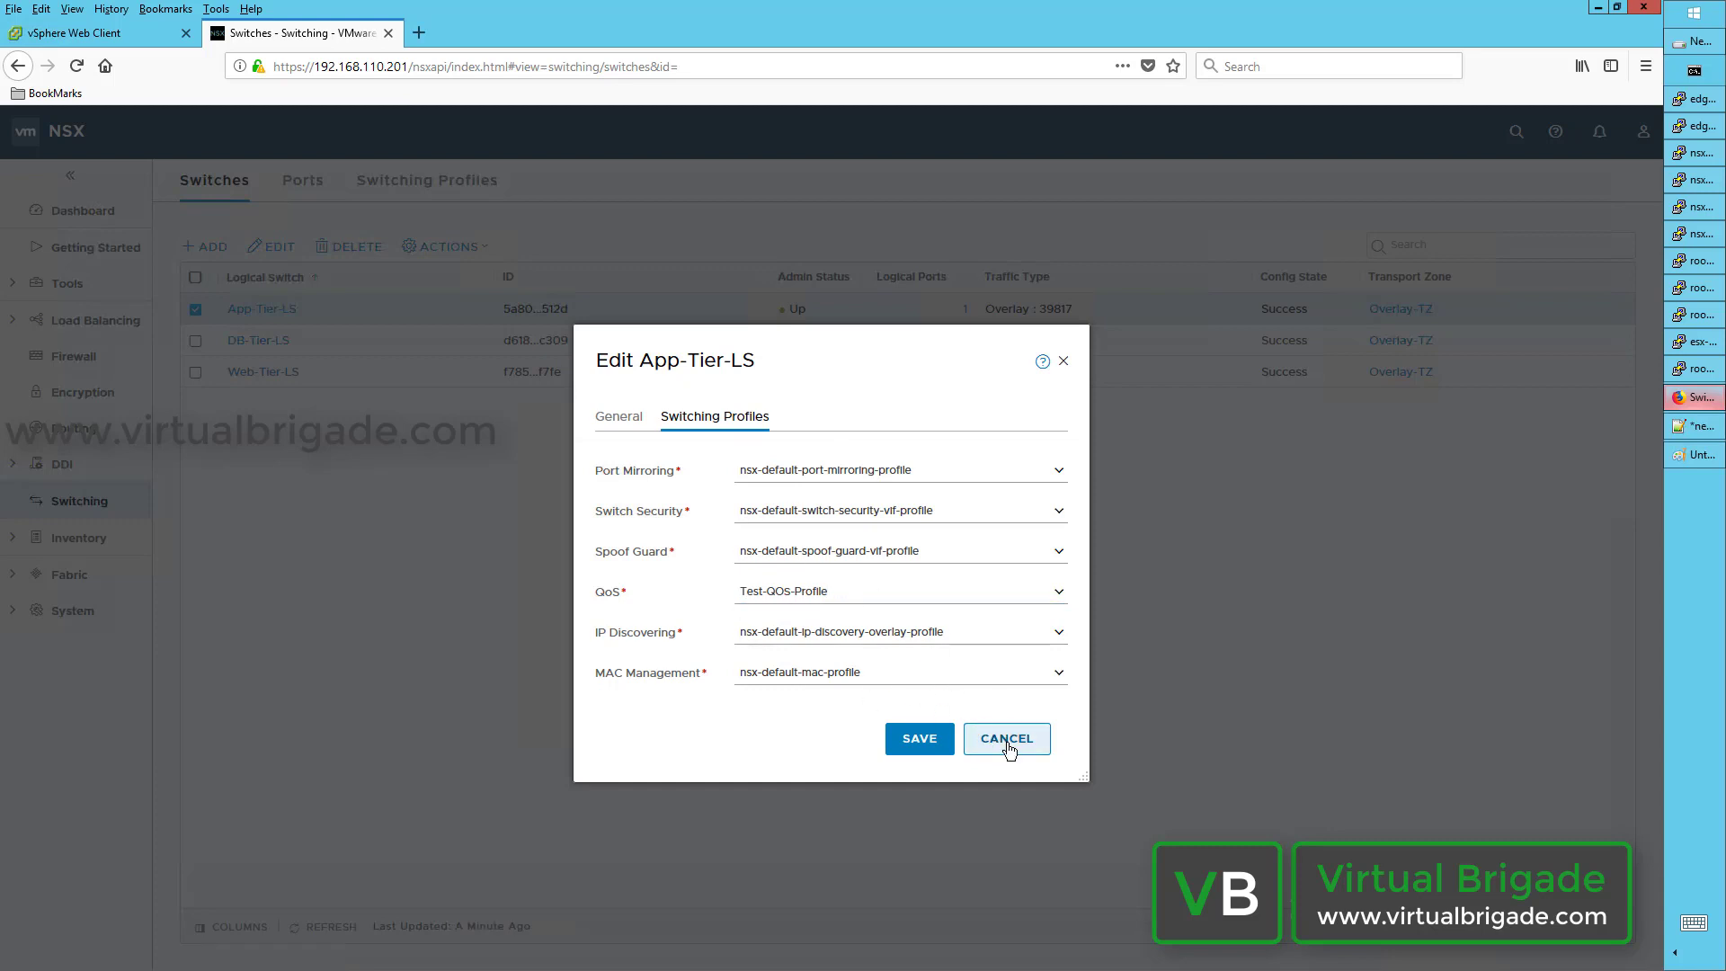
pyautogui.click(976, 732)
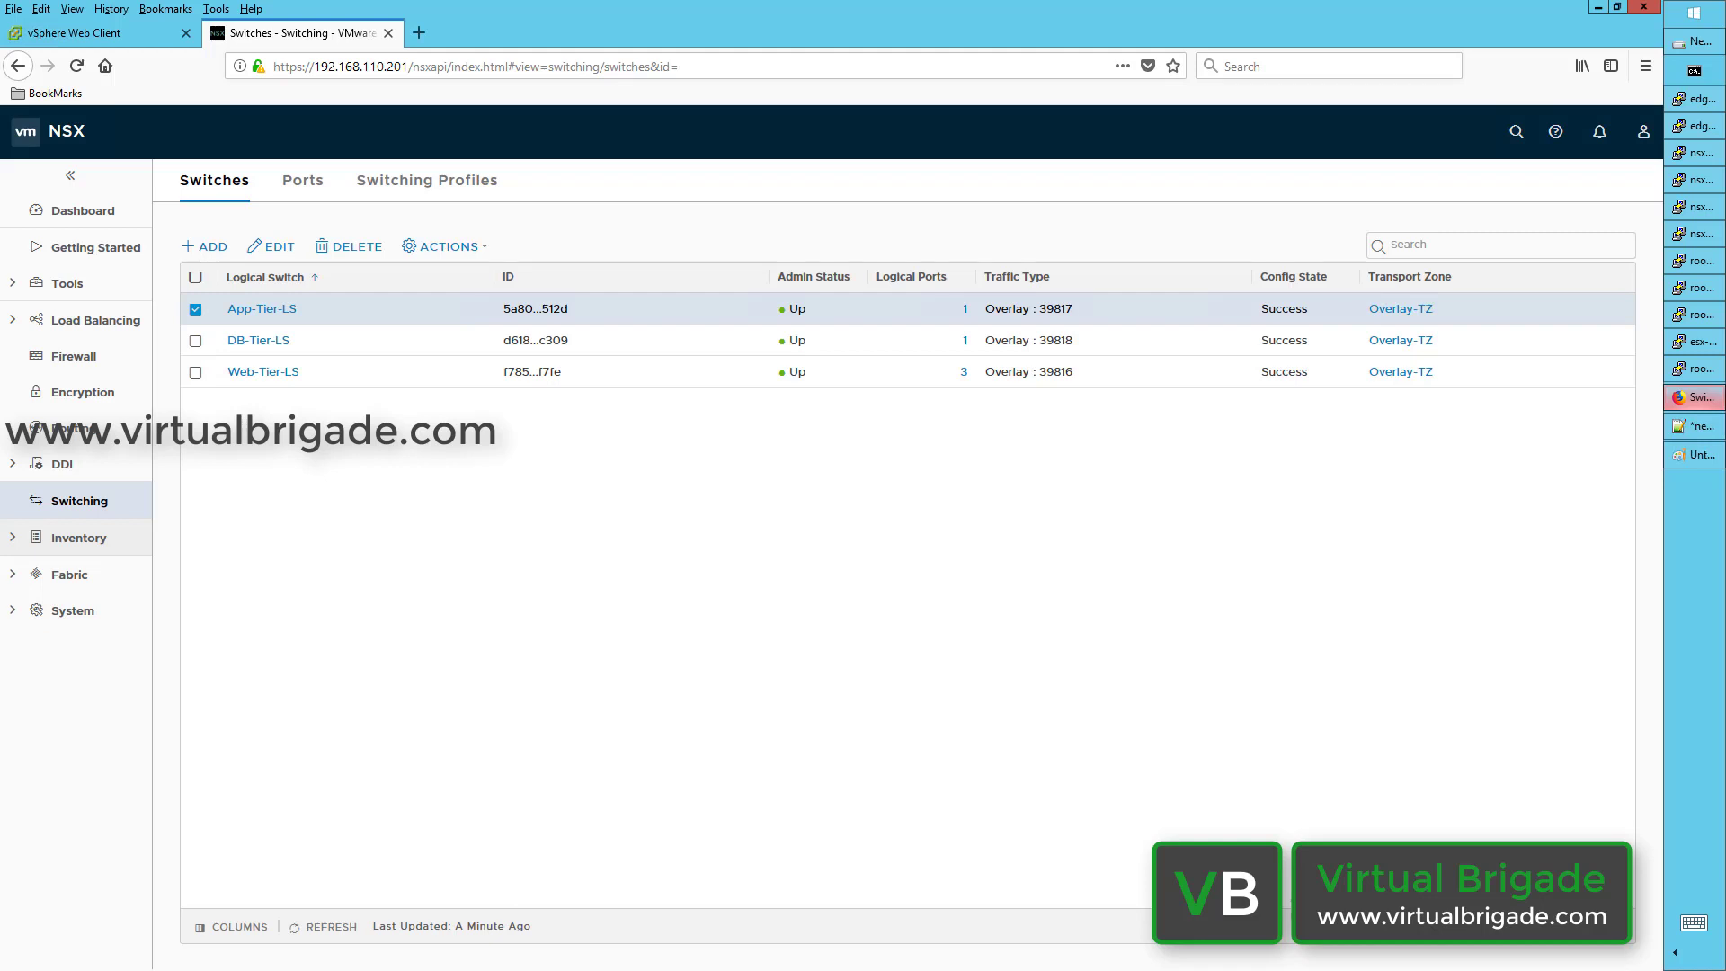
# Step: Preview and cancel the Add New Logical Switch form, then return to Switching Profiles
pyautogui.click(216, 249)
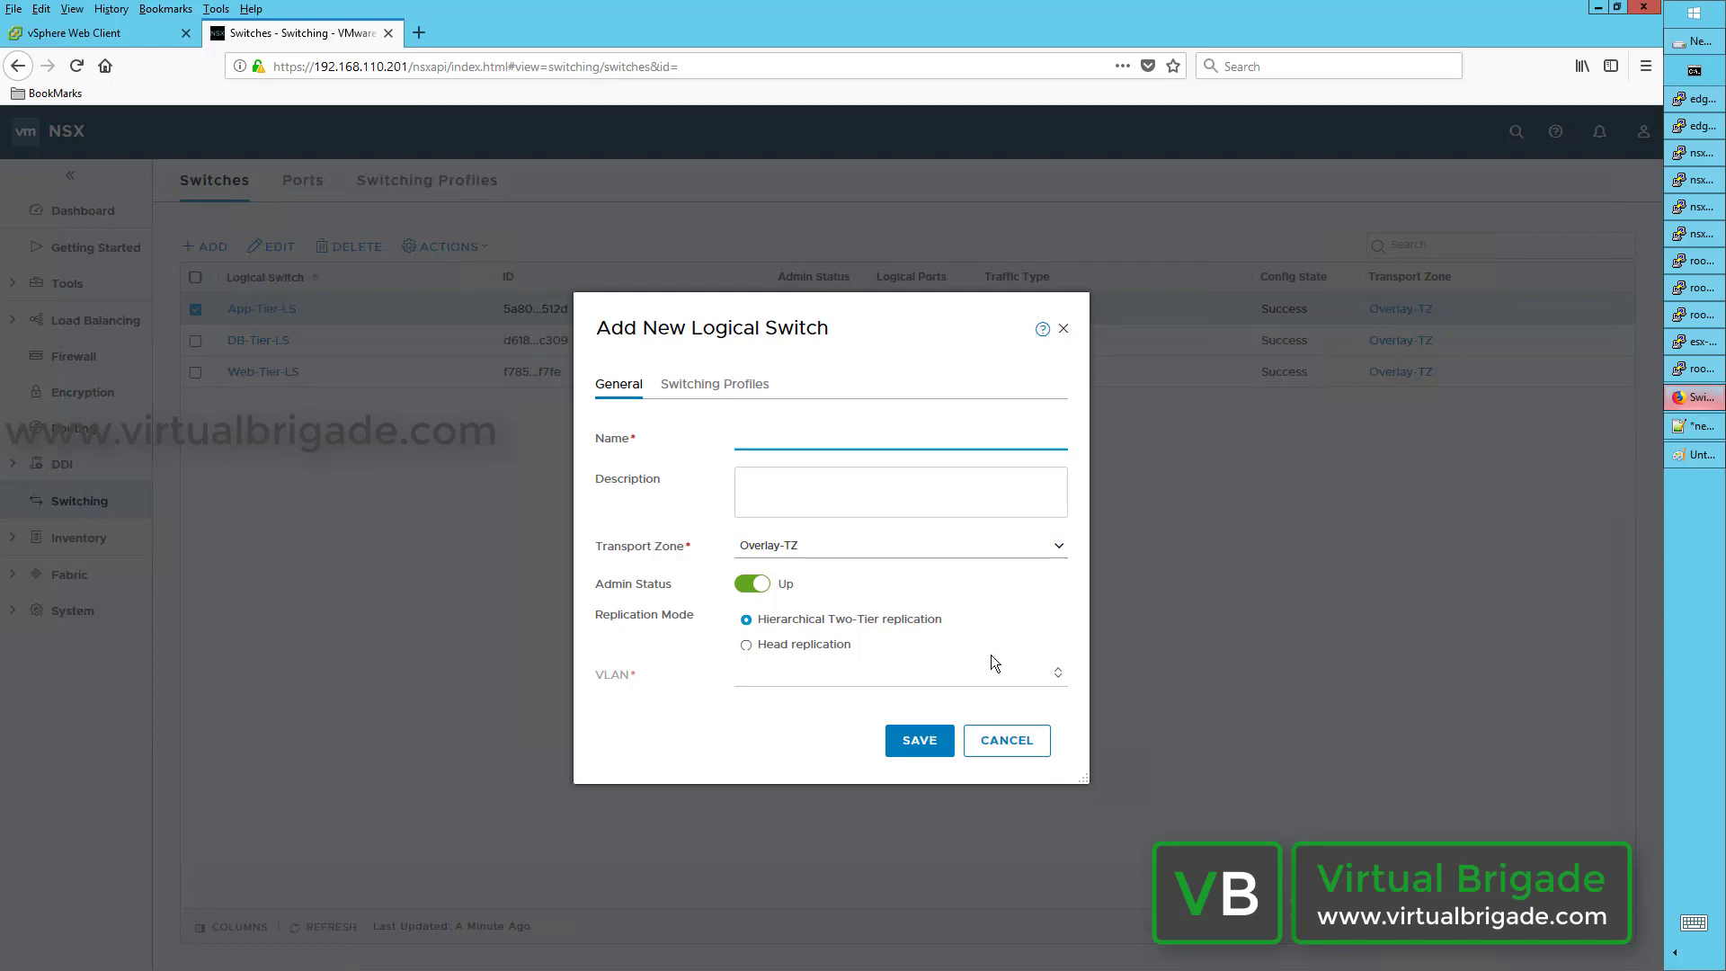
pyautogui.click(1025, 749)
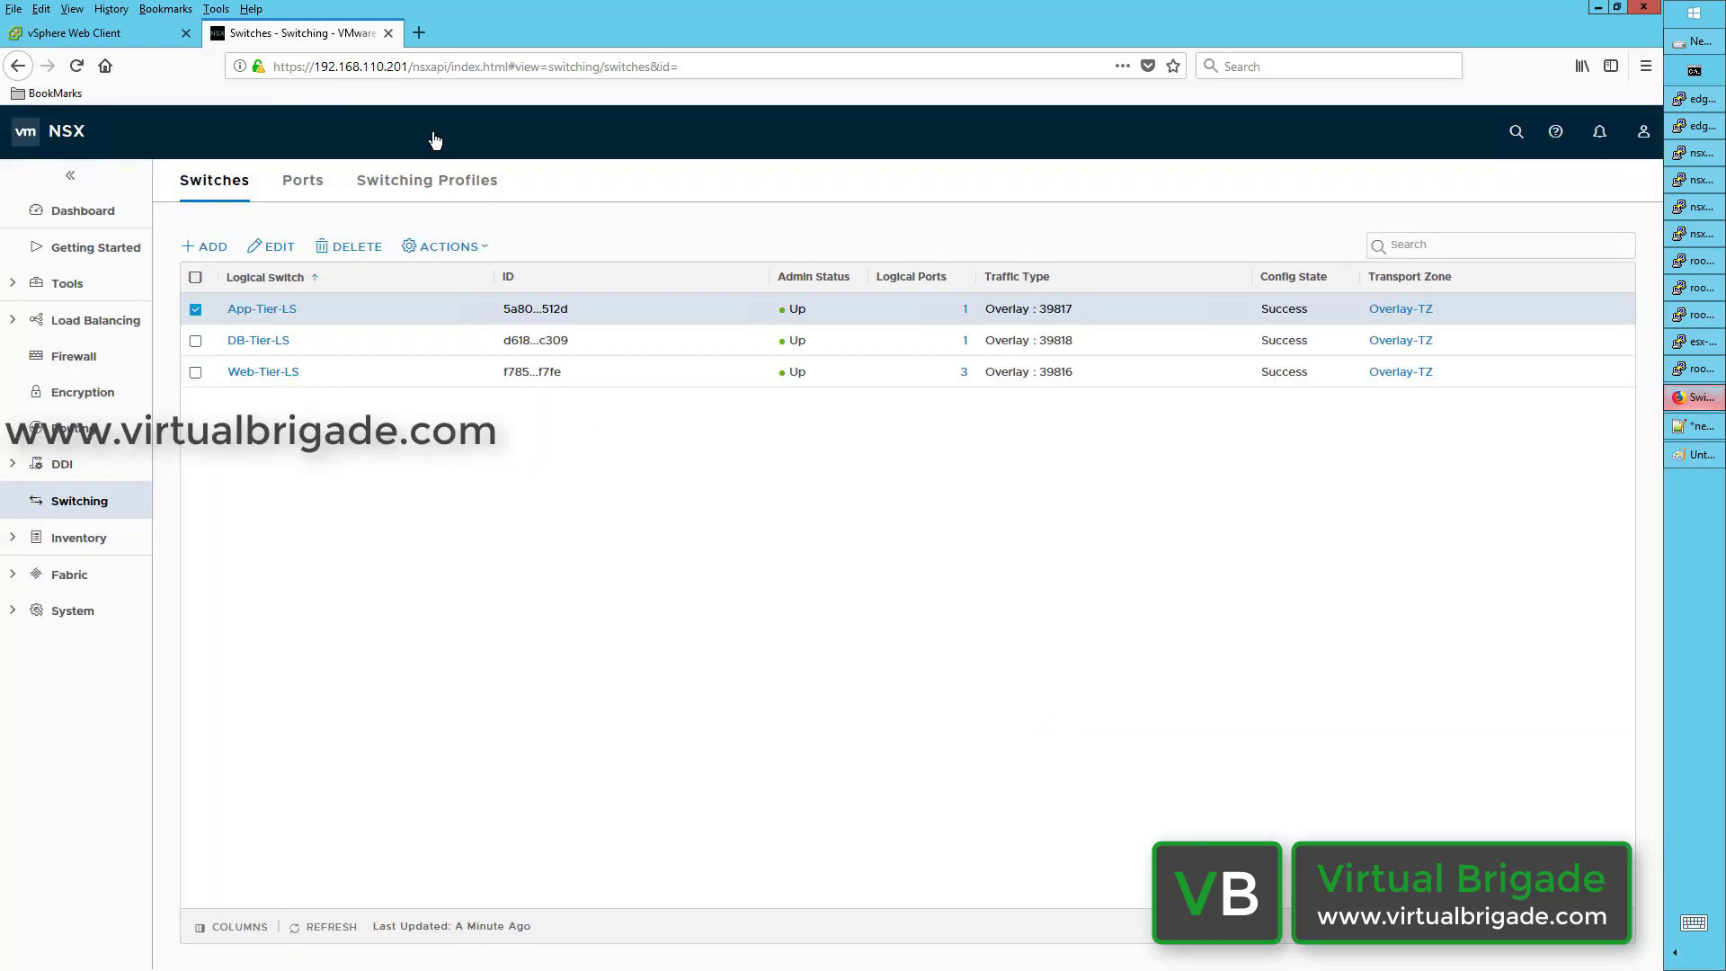
pyautogui.click(430, 189)
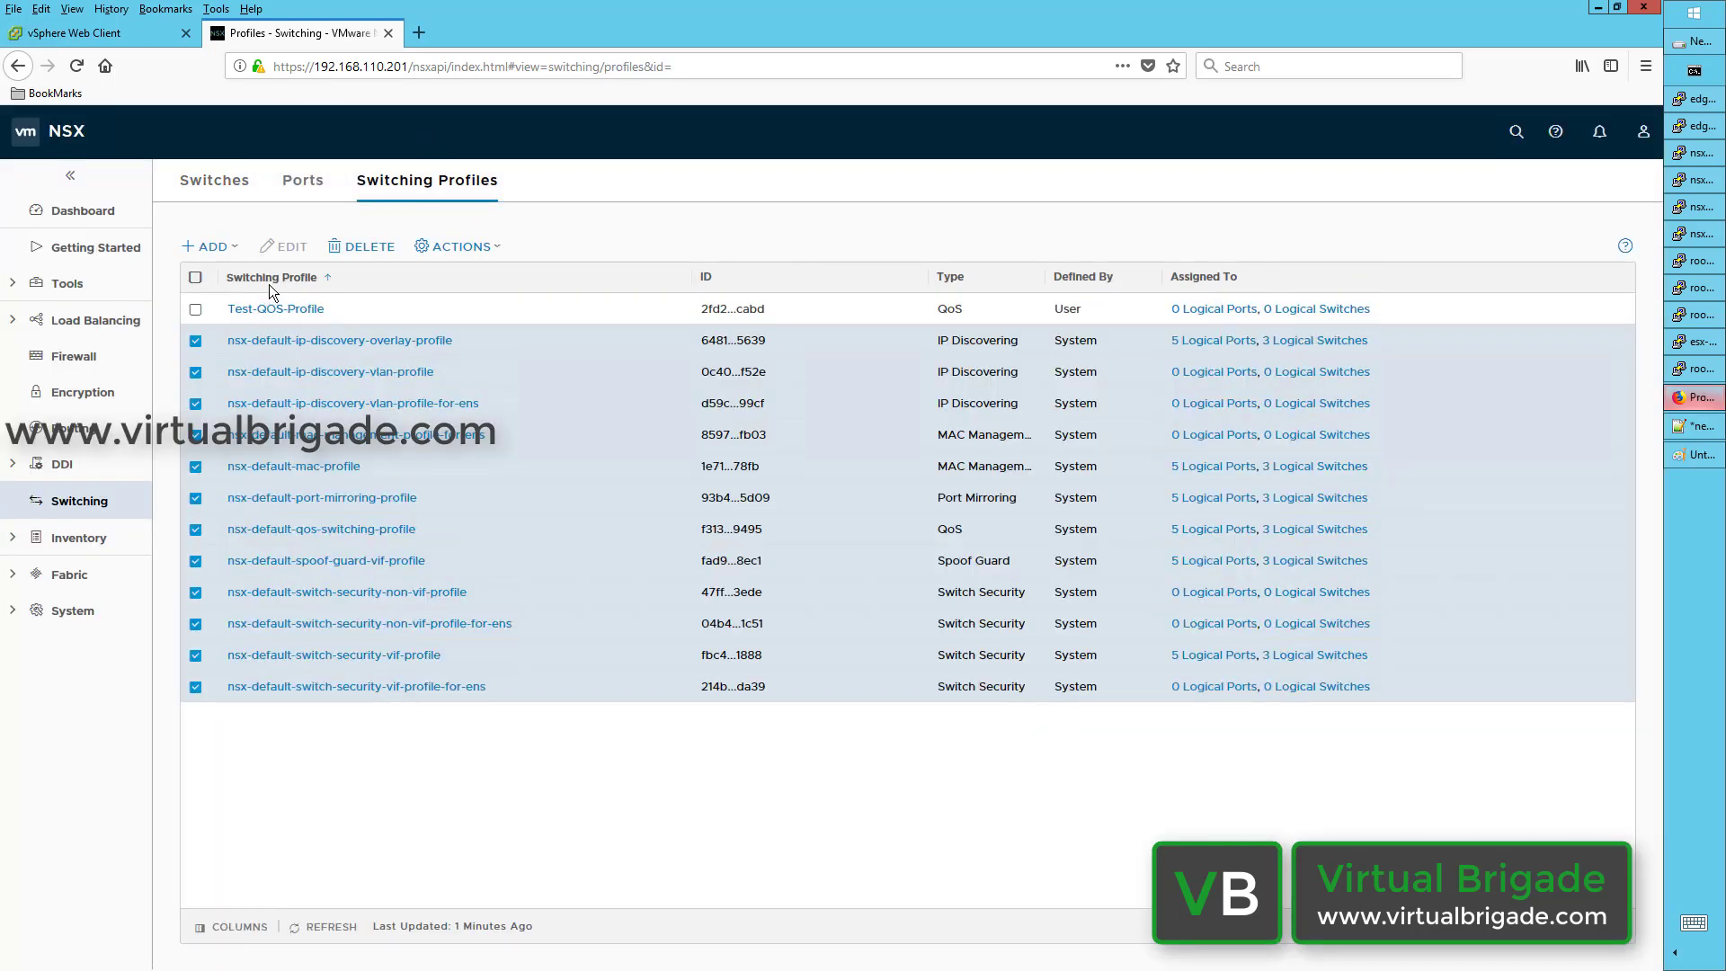
# Step: Start a Port Mirroring profile named 'Test-Port-mirrong-prof' and review the mirroring direction choices
pyautogui.click(226, 254)
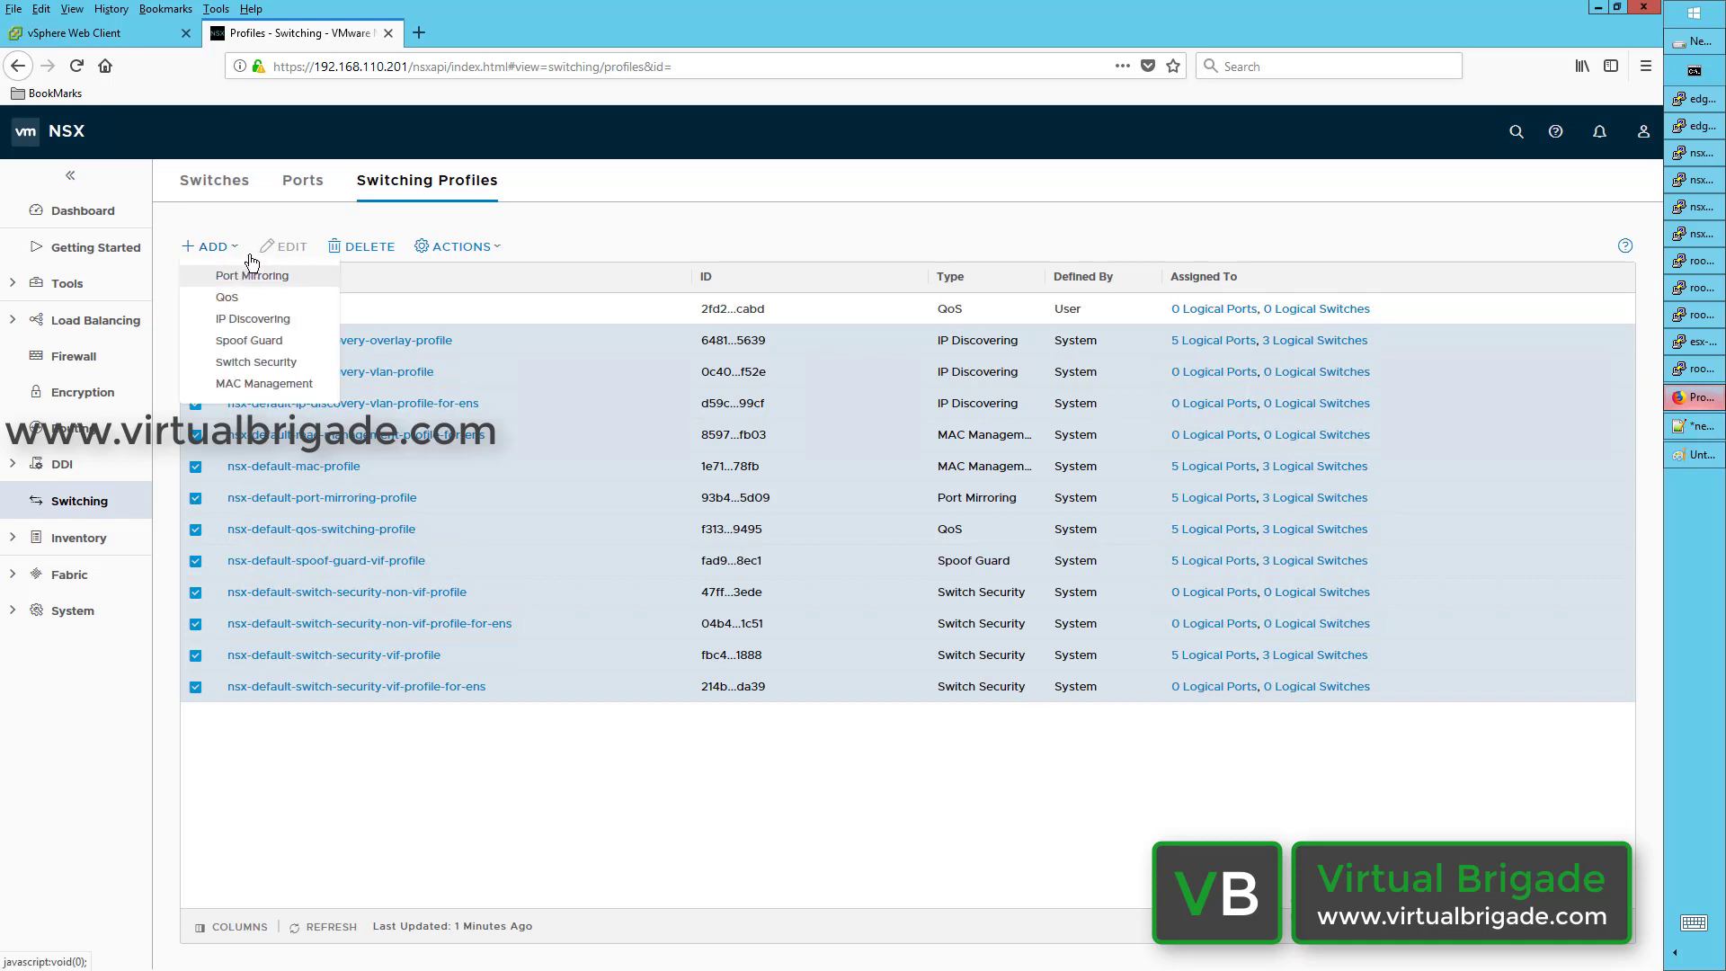
pyautogui.click(262, 276)
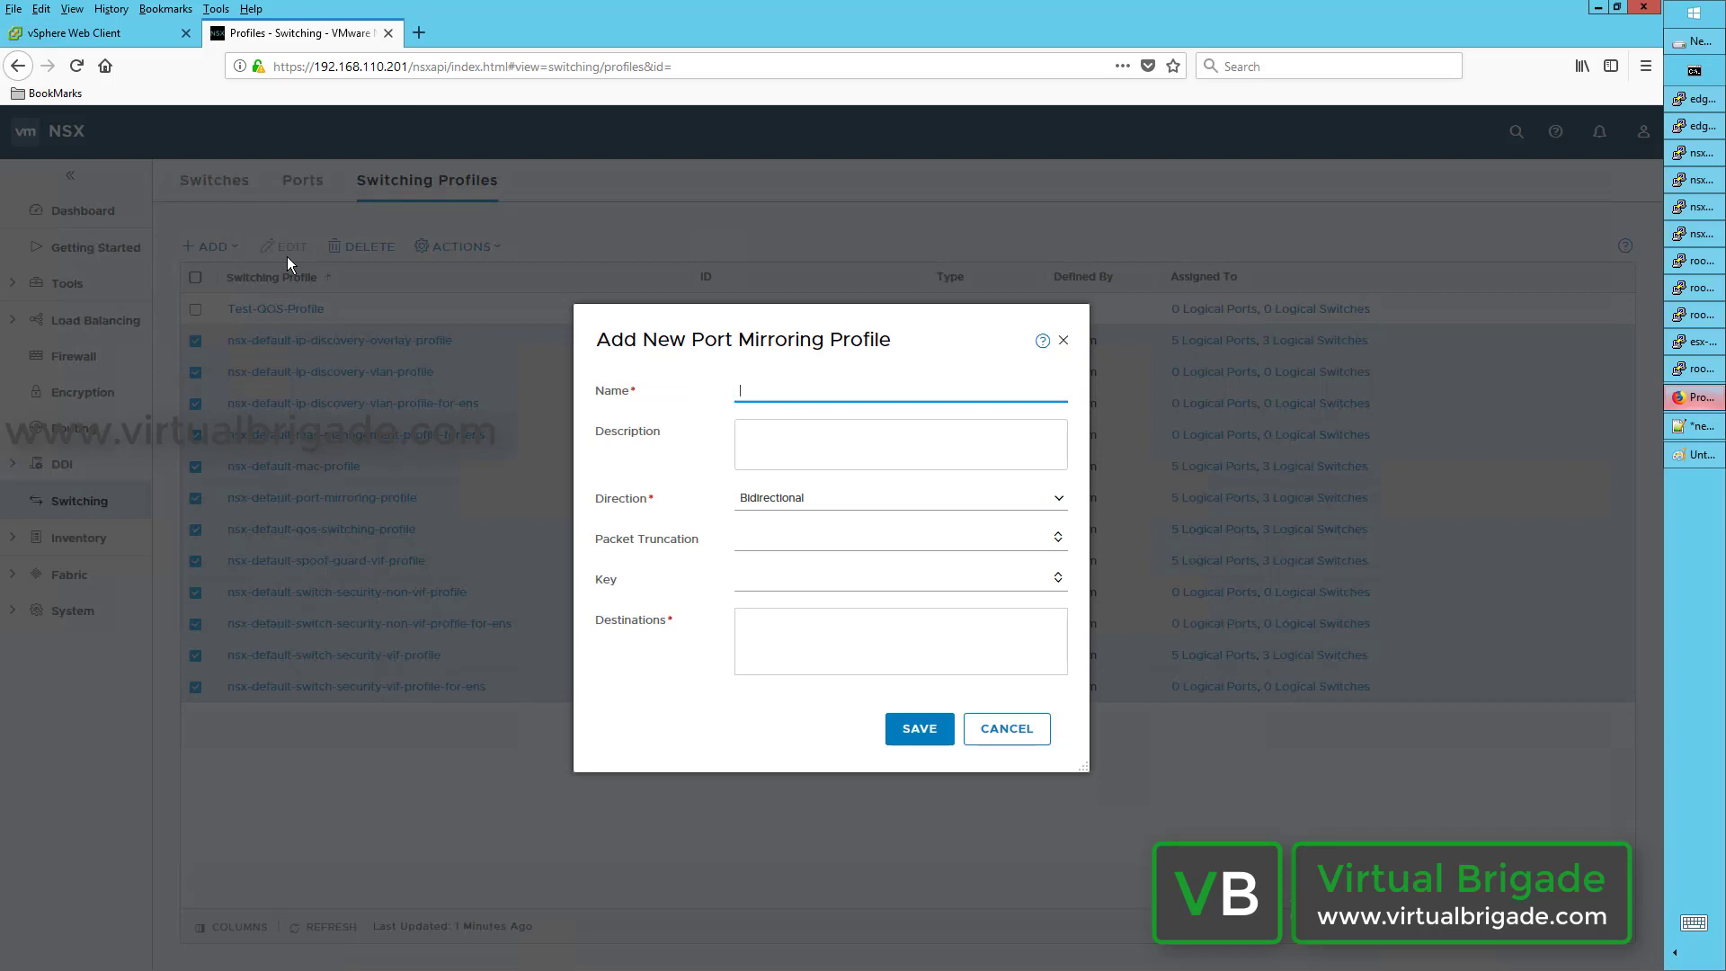
pyautogui.write('Test-Port-mirrong-profile')
pyautogui.click(813, 499)
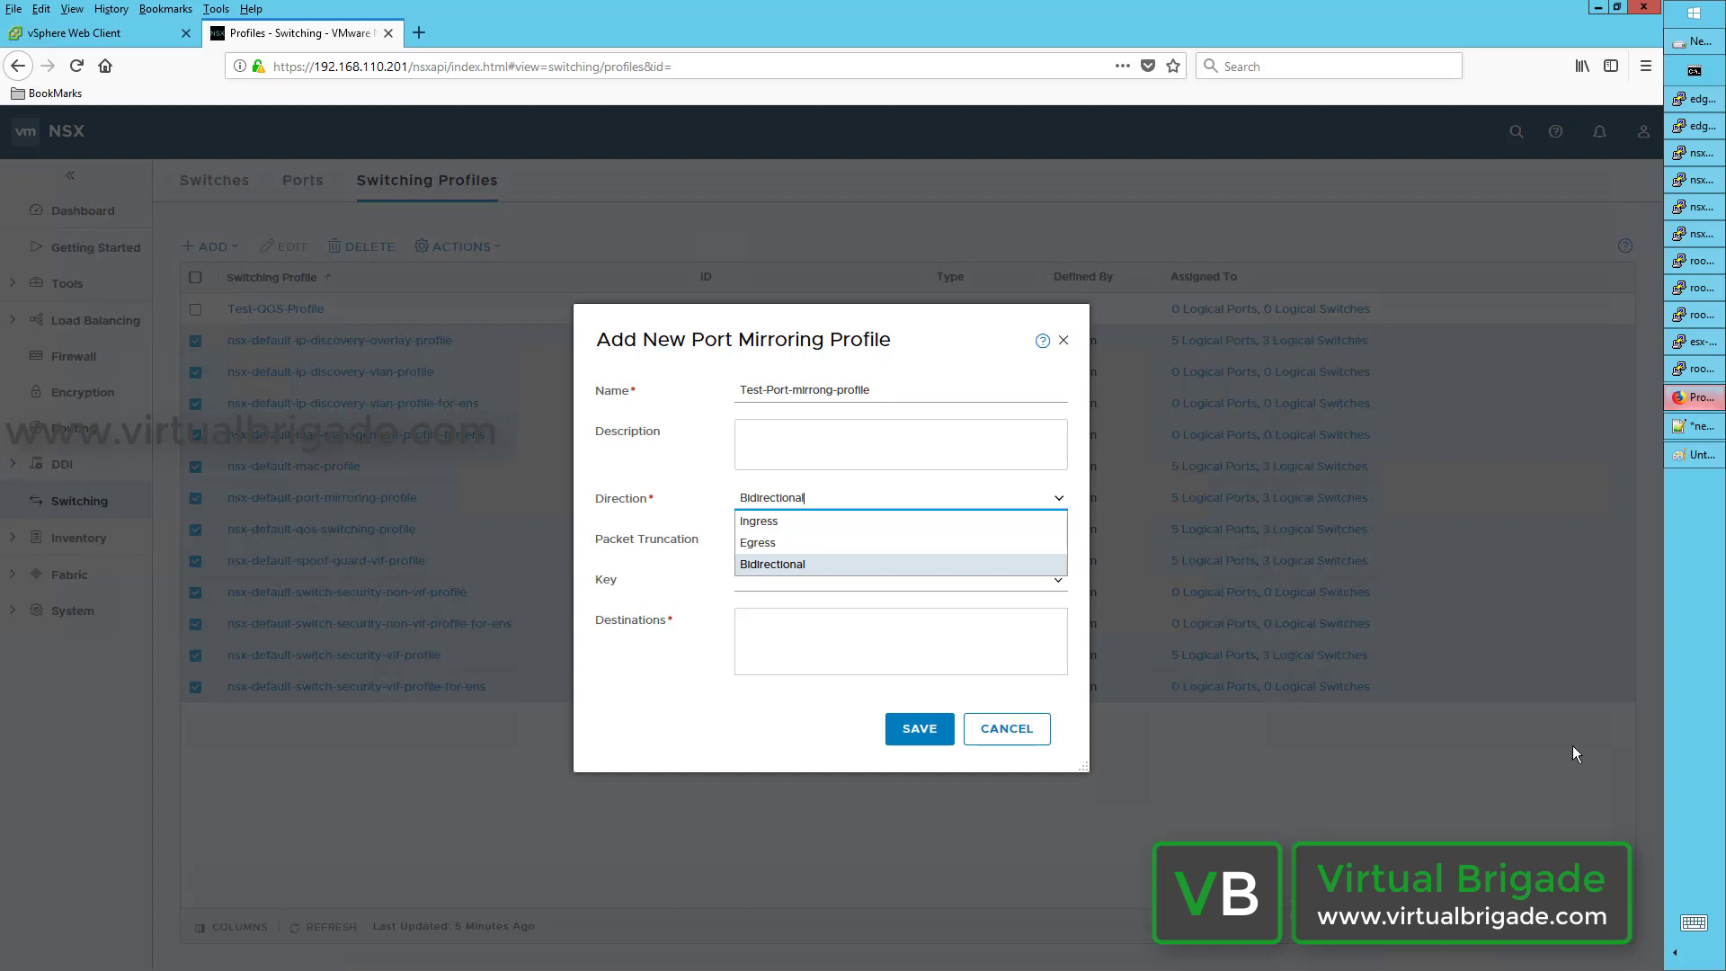
# Step: Keep Bidirectional direction, enter packet truncation 88, then cancel the draft port mirroring profile
pyautogui.click(858, 562)
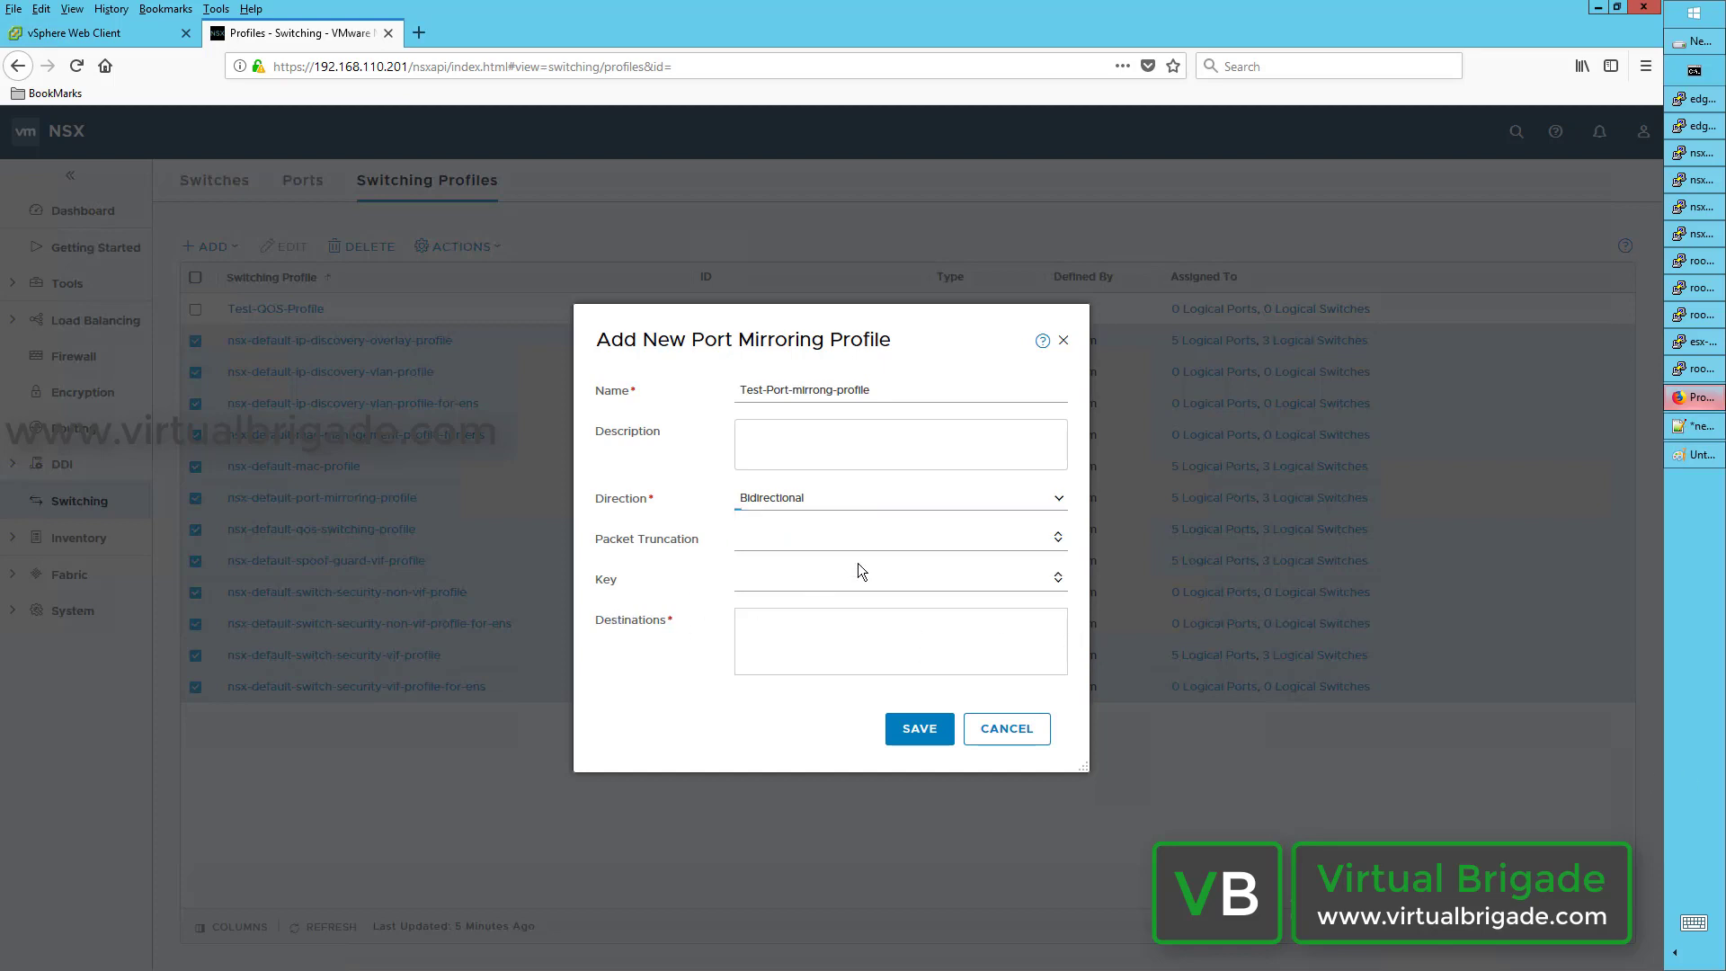
pyautogui.click(1060, 537)
pyautogui.write('88')
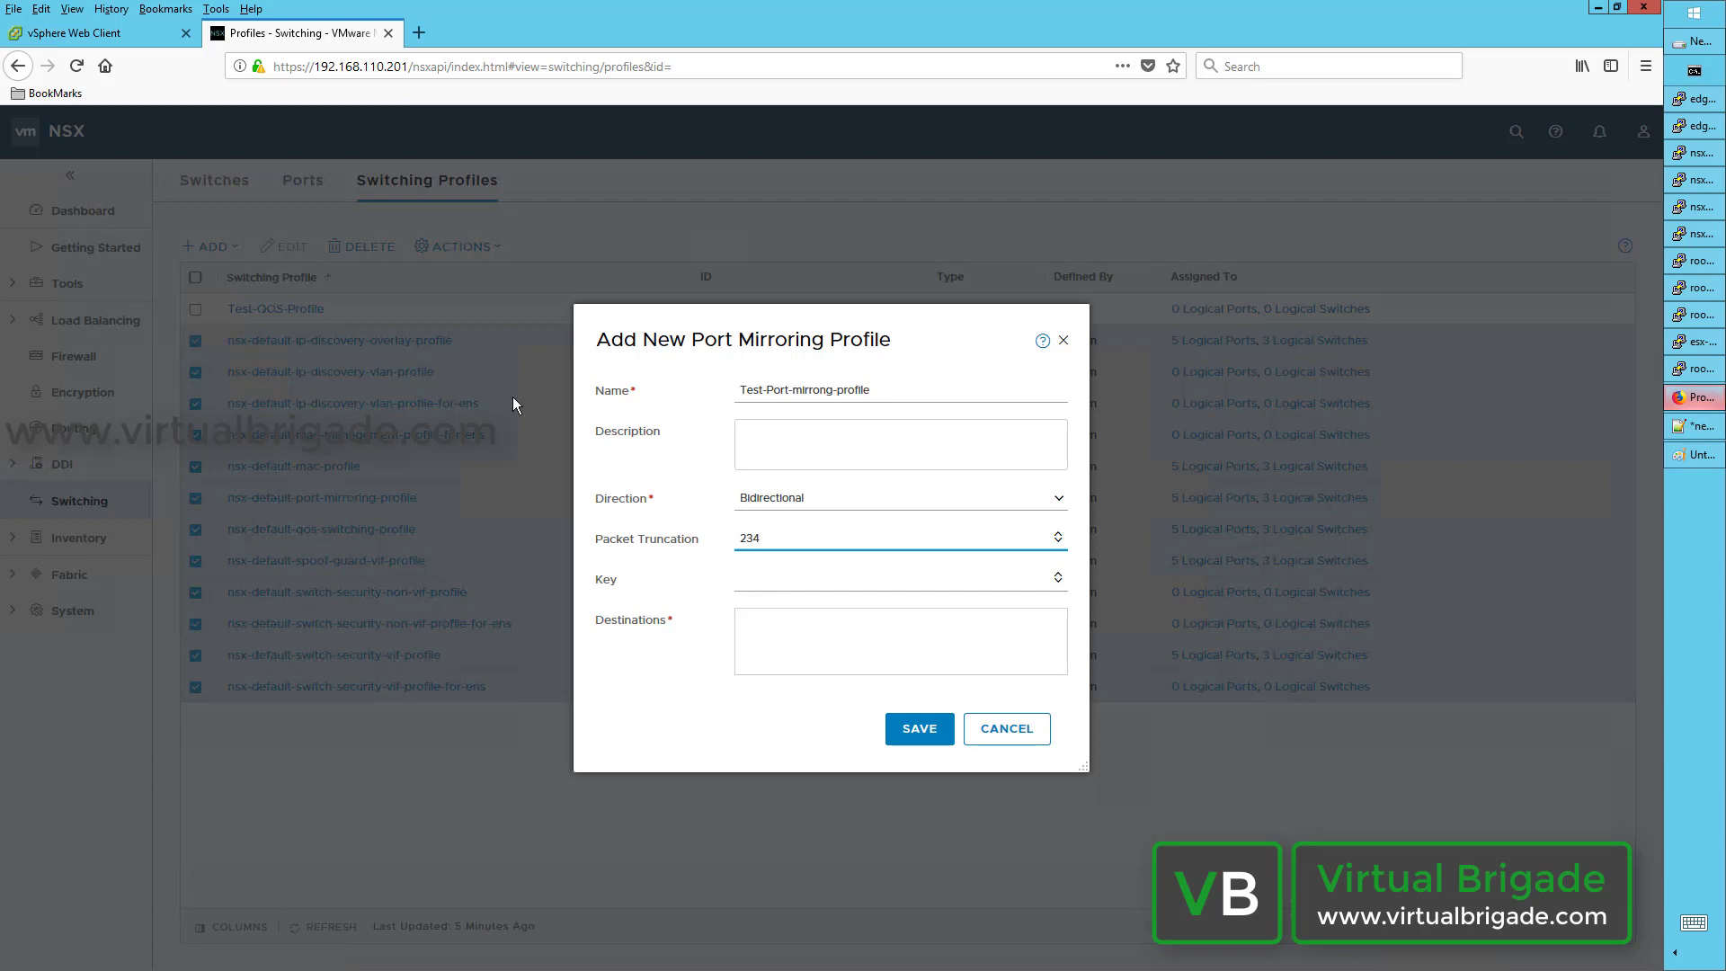
pyautogui.click(811, 635)
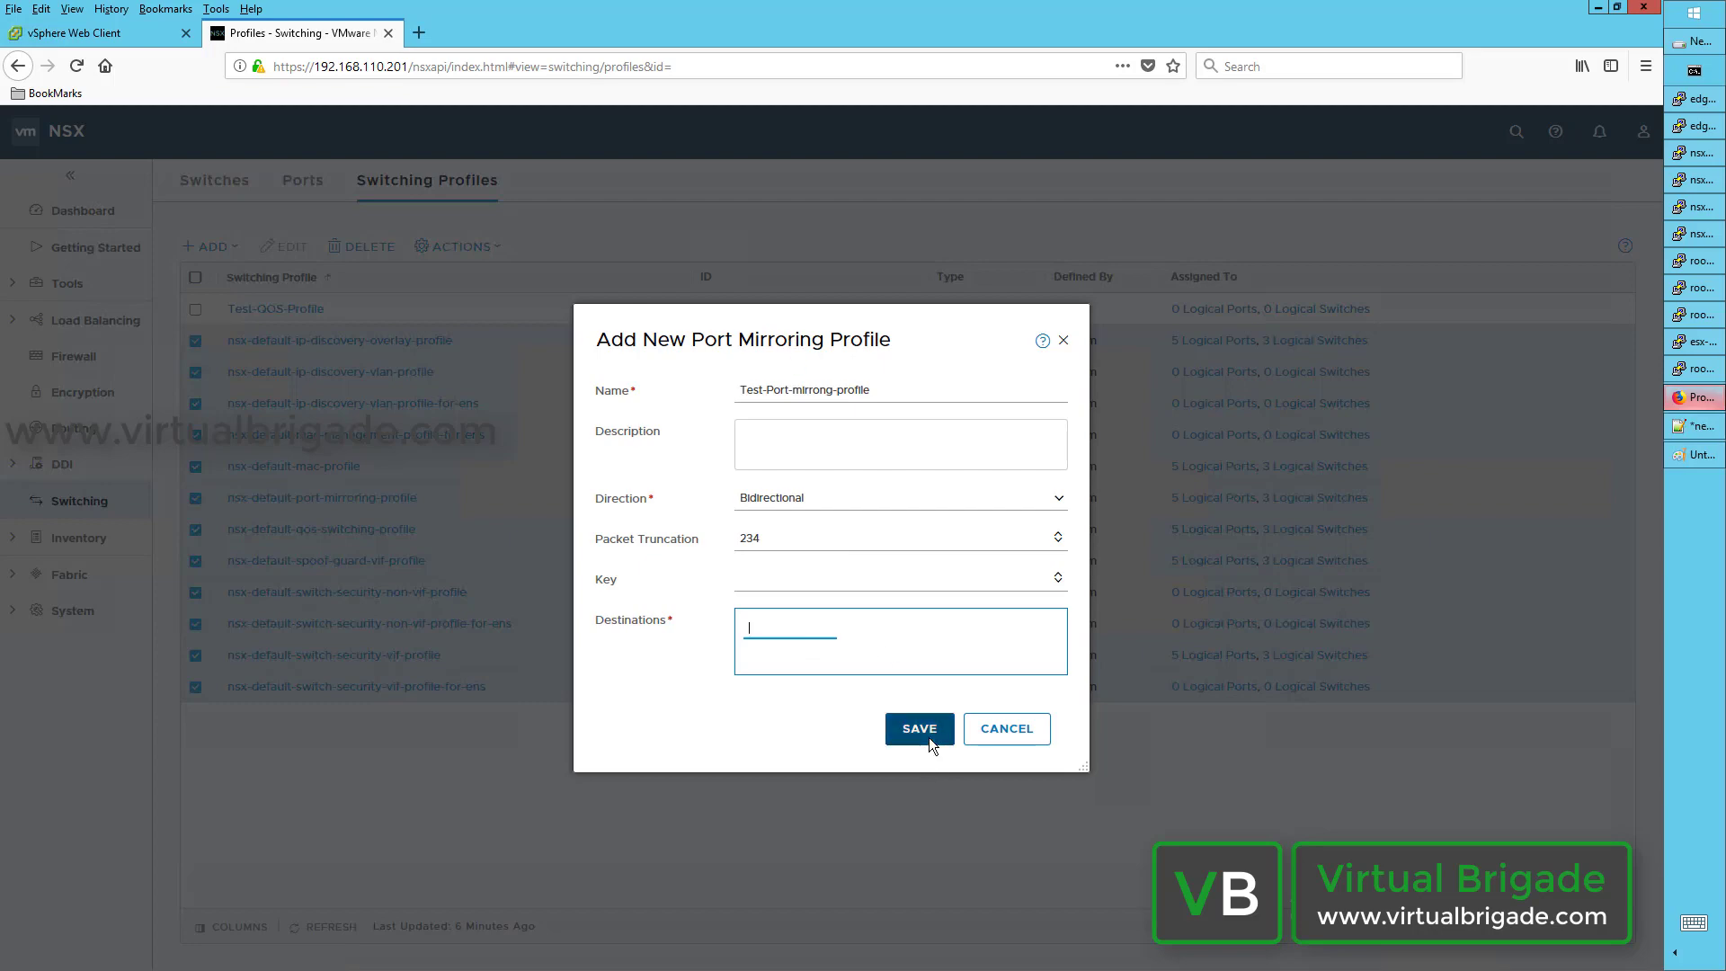
pyautogui.click(1016, 742)
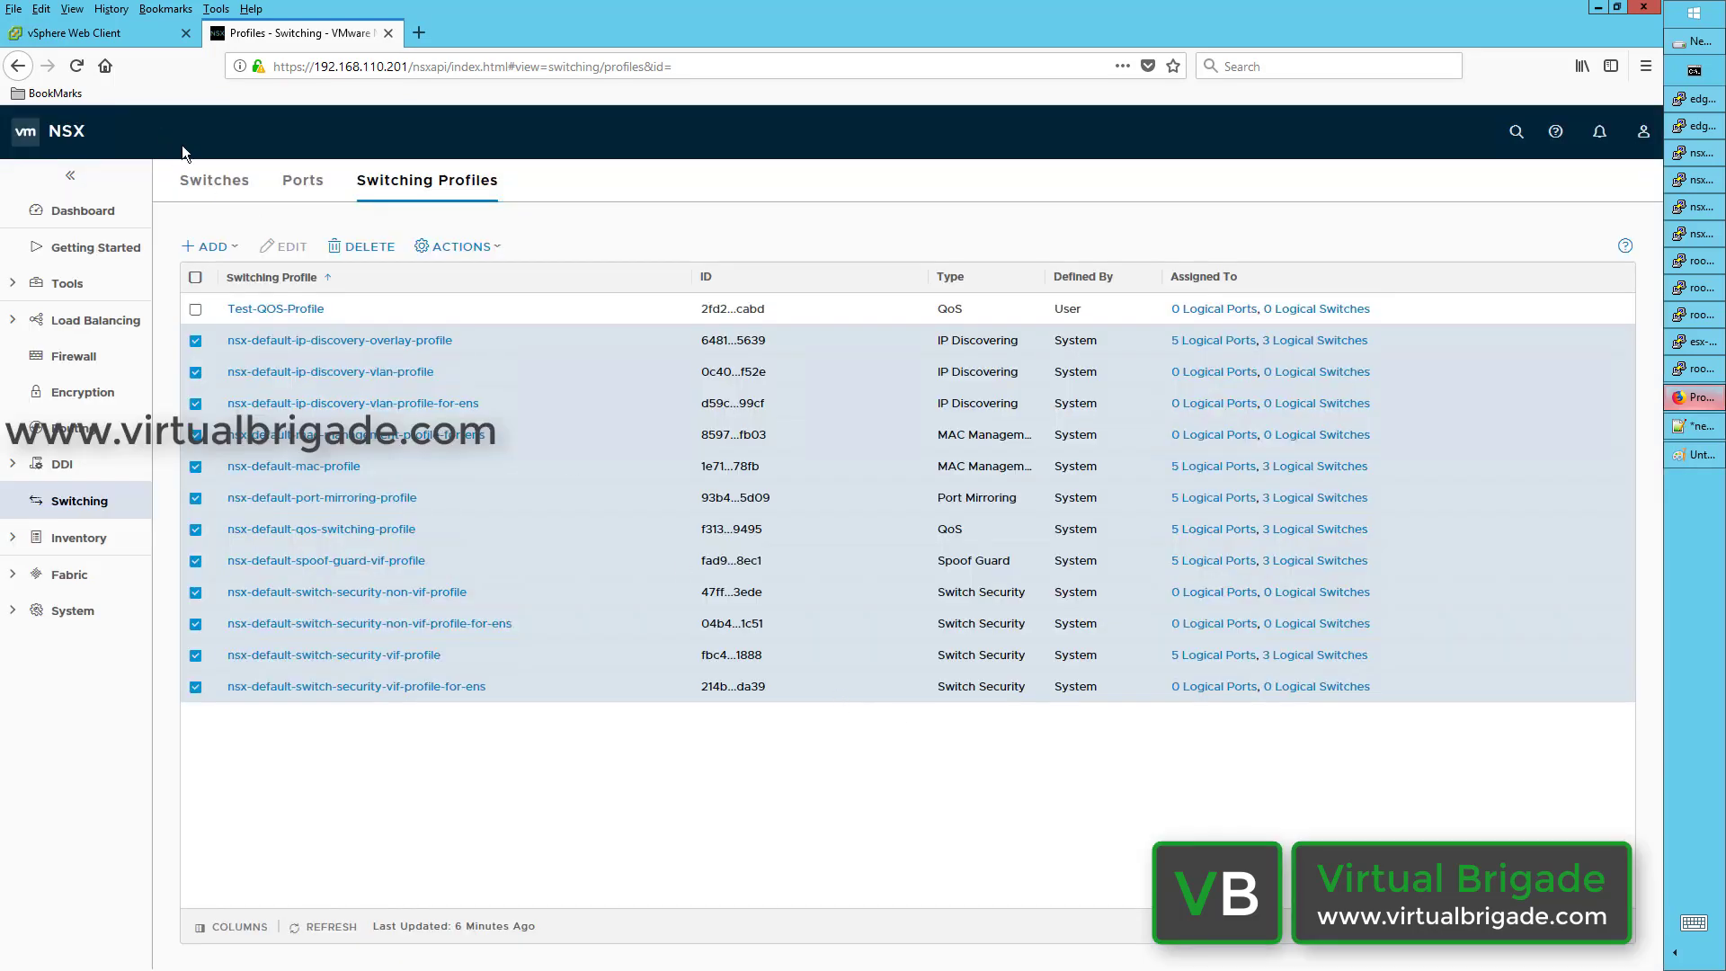
# Step: Edit the App-Tier-LS logical switch and view its assigned switching profiles
pyautogui.click(231, 187)
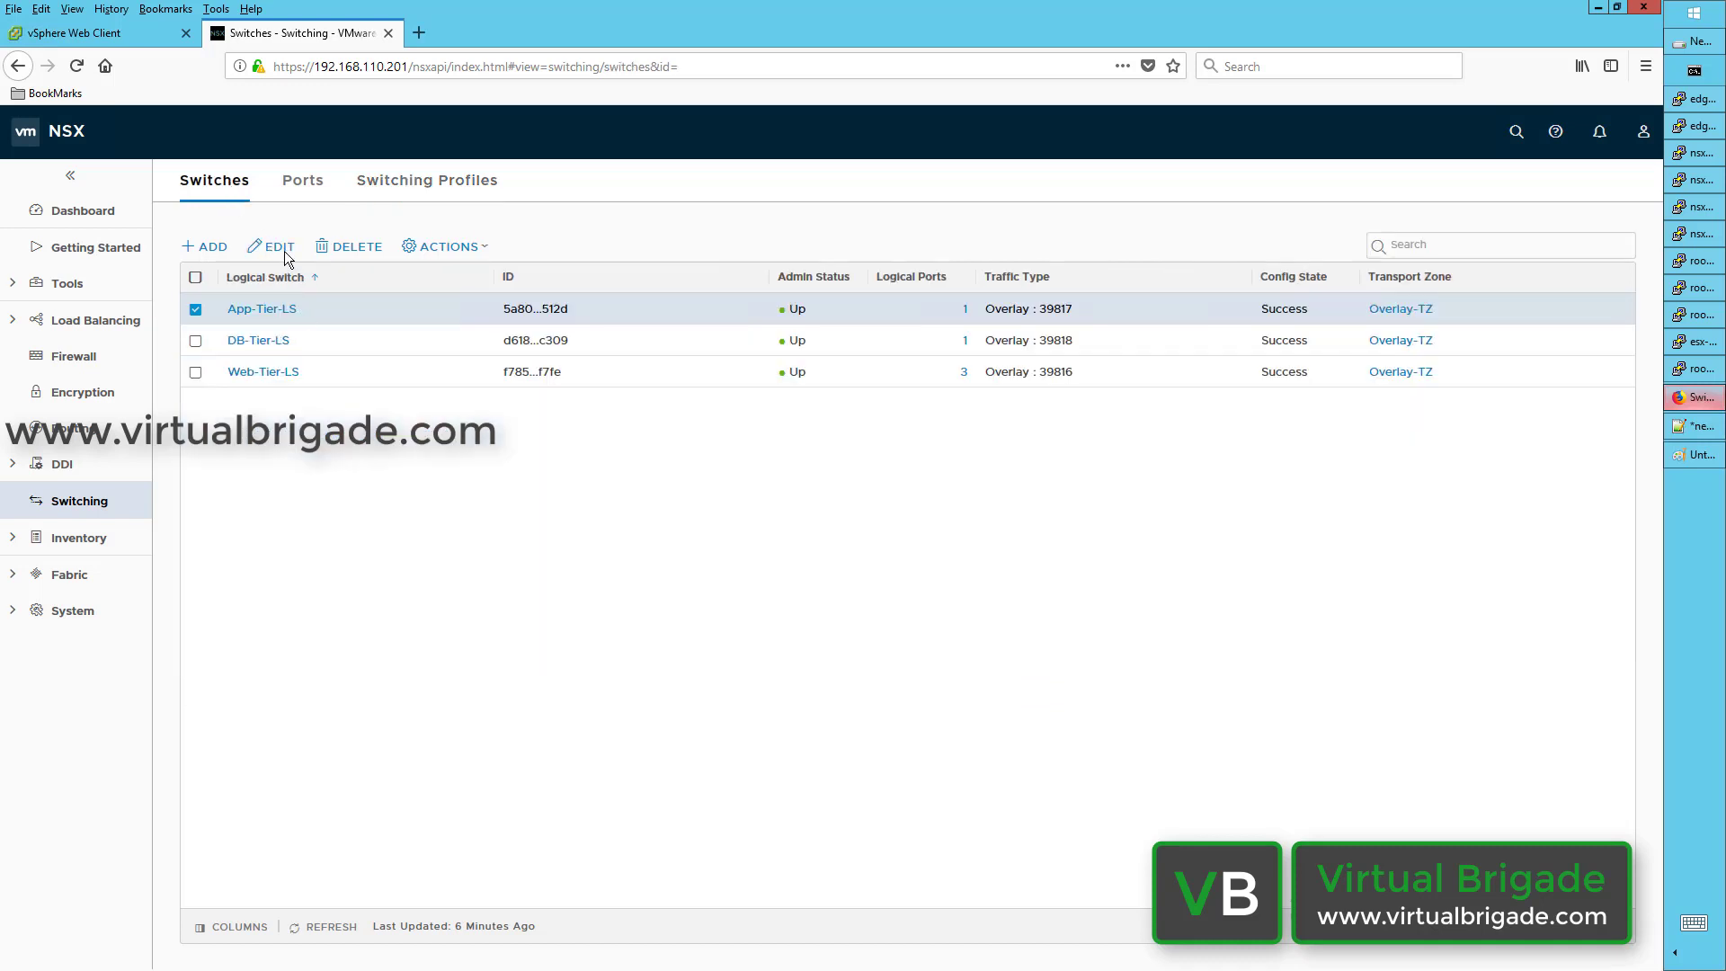
pyautogui.click(286, 258)
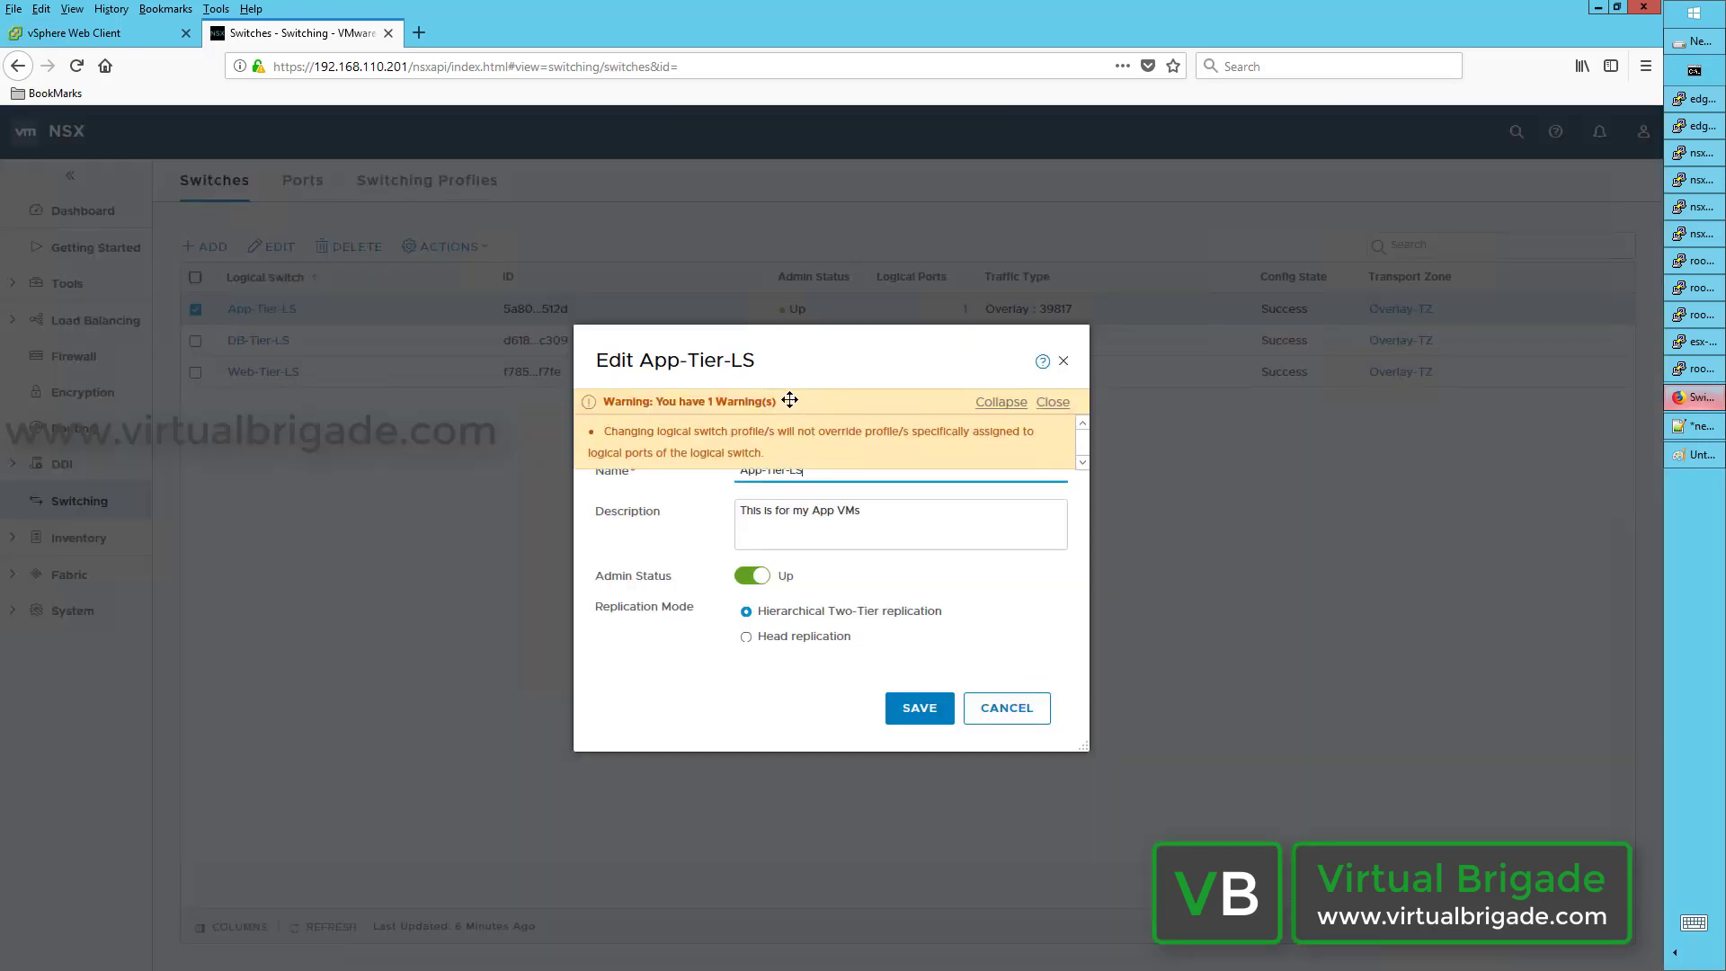
pyautogui.click(1053, 403)
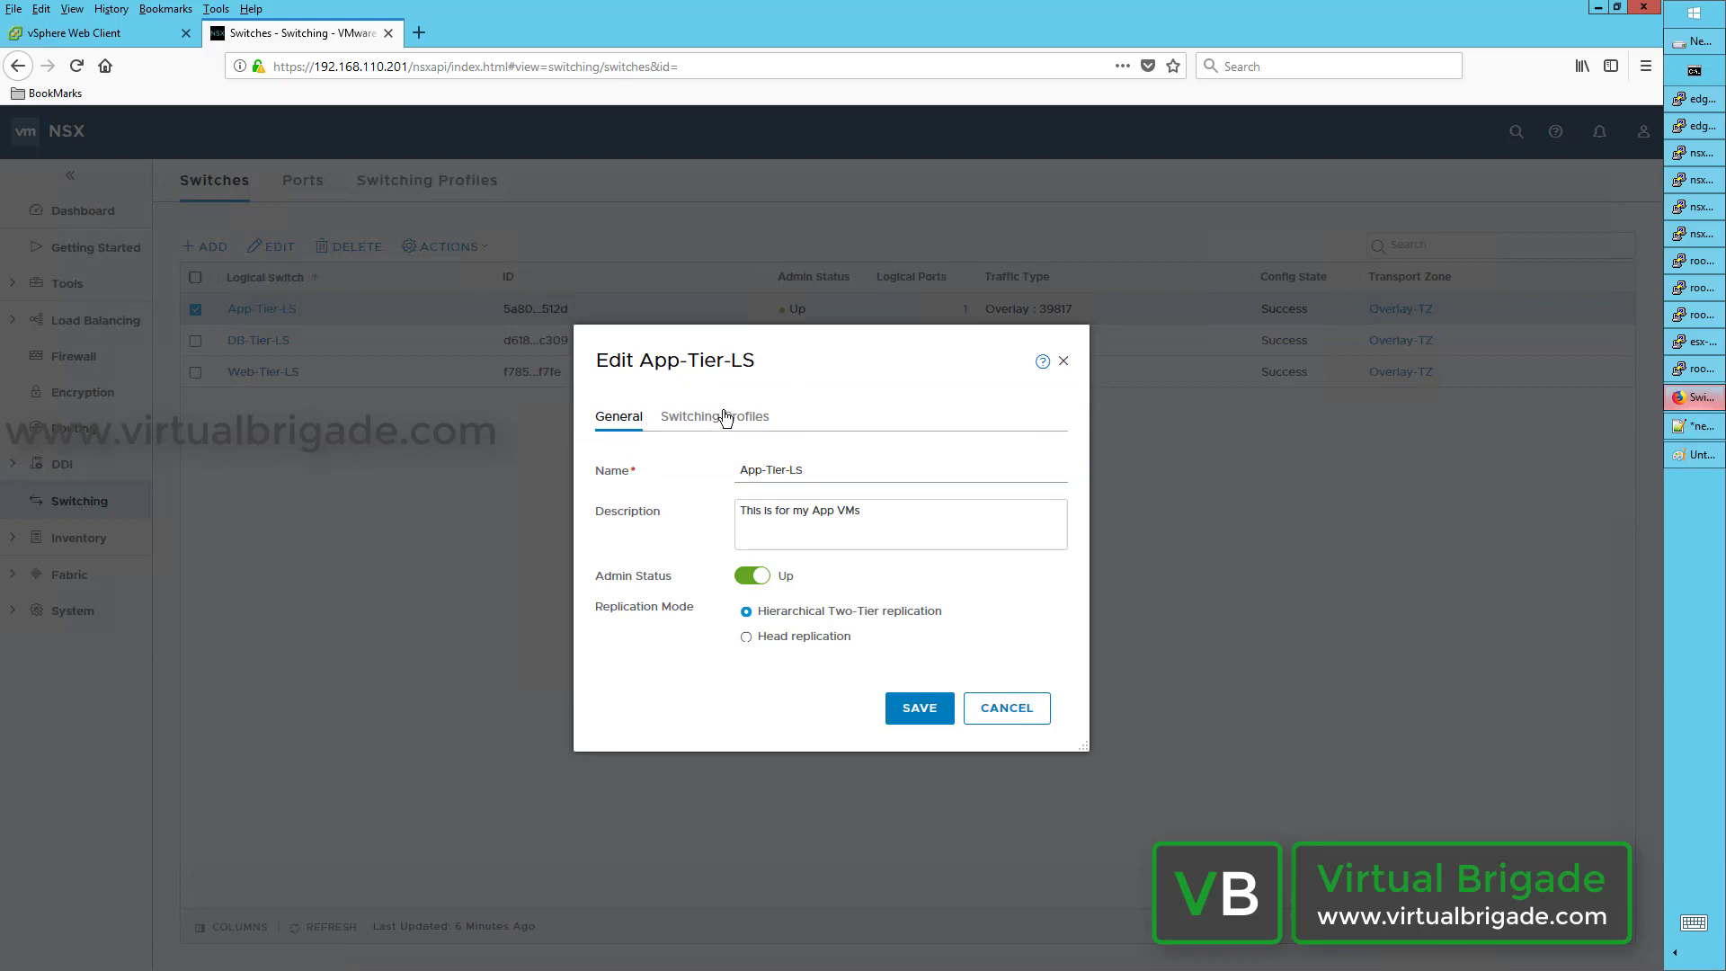
pyautogui.click(718, 415)
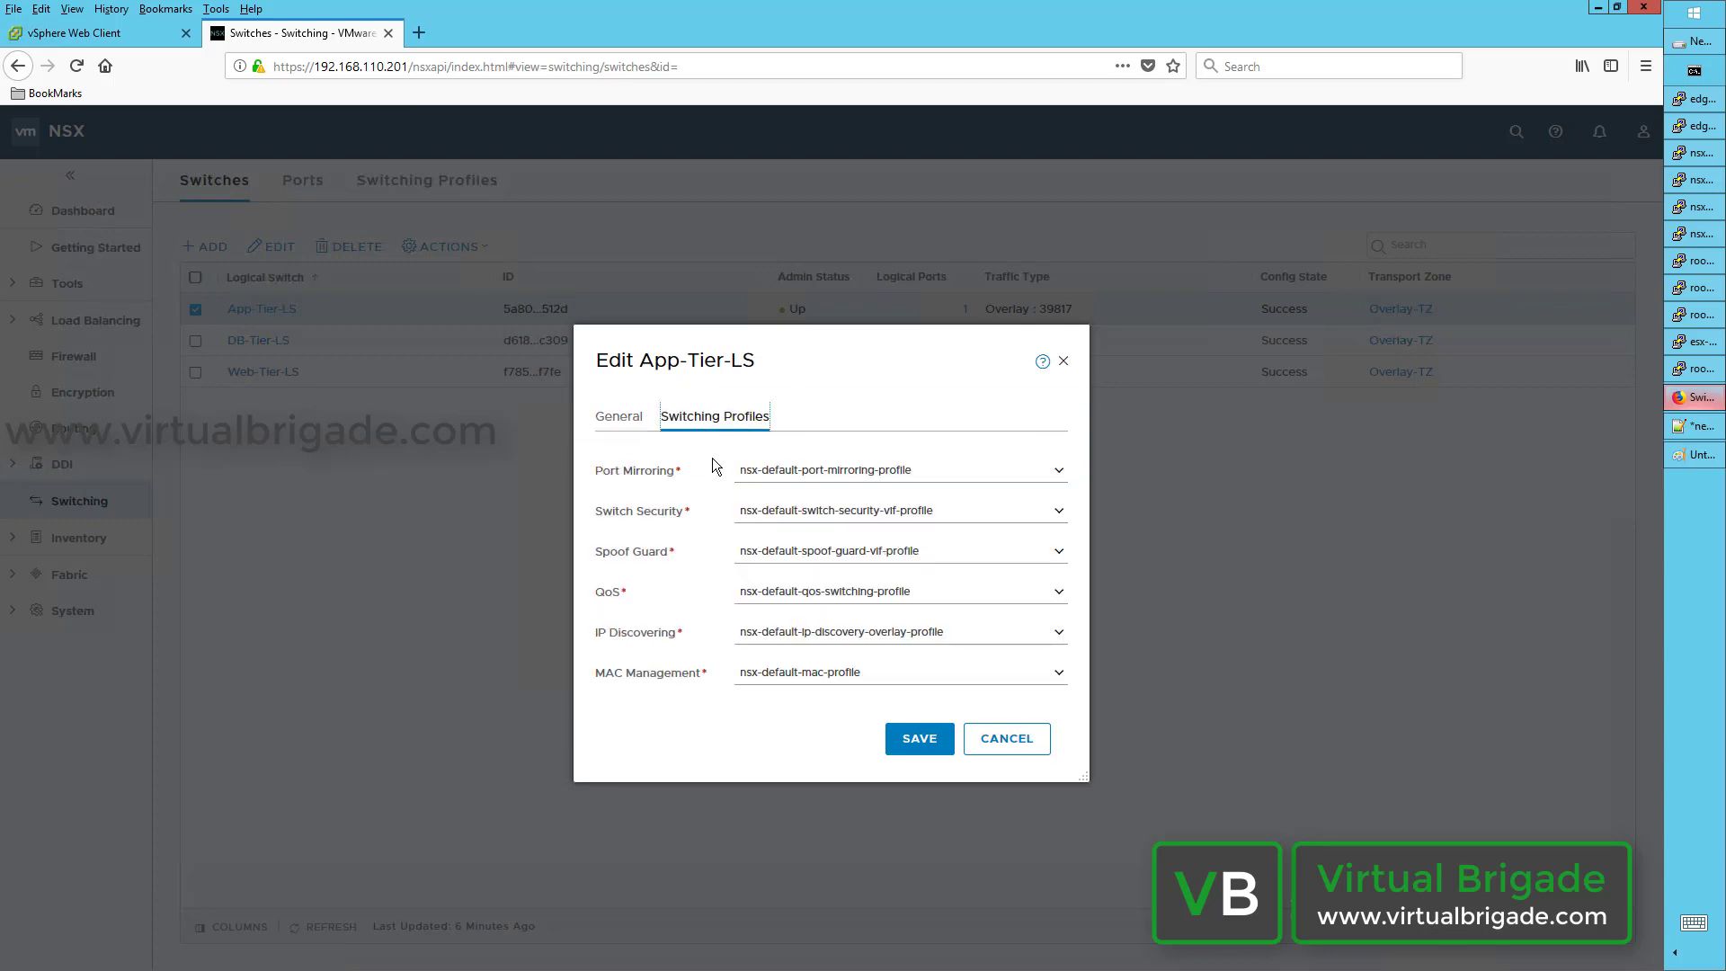
# Step: Check the available Port Mirroring profiles, then cancel editing App-Tier-LS unchanged
pyautogui.click(1058, 473)
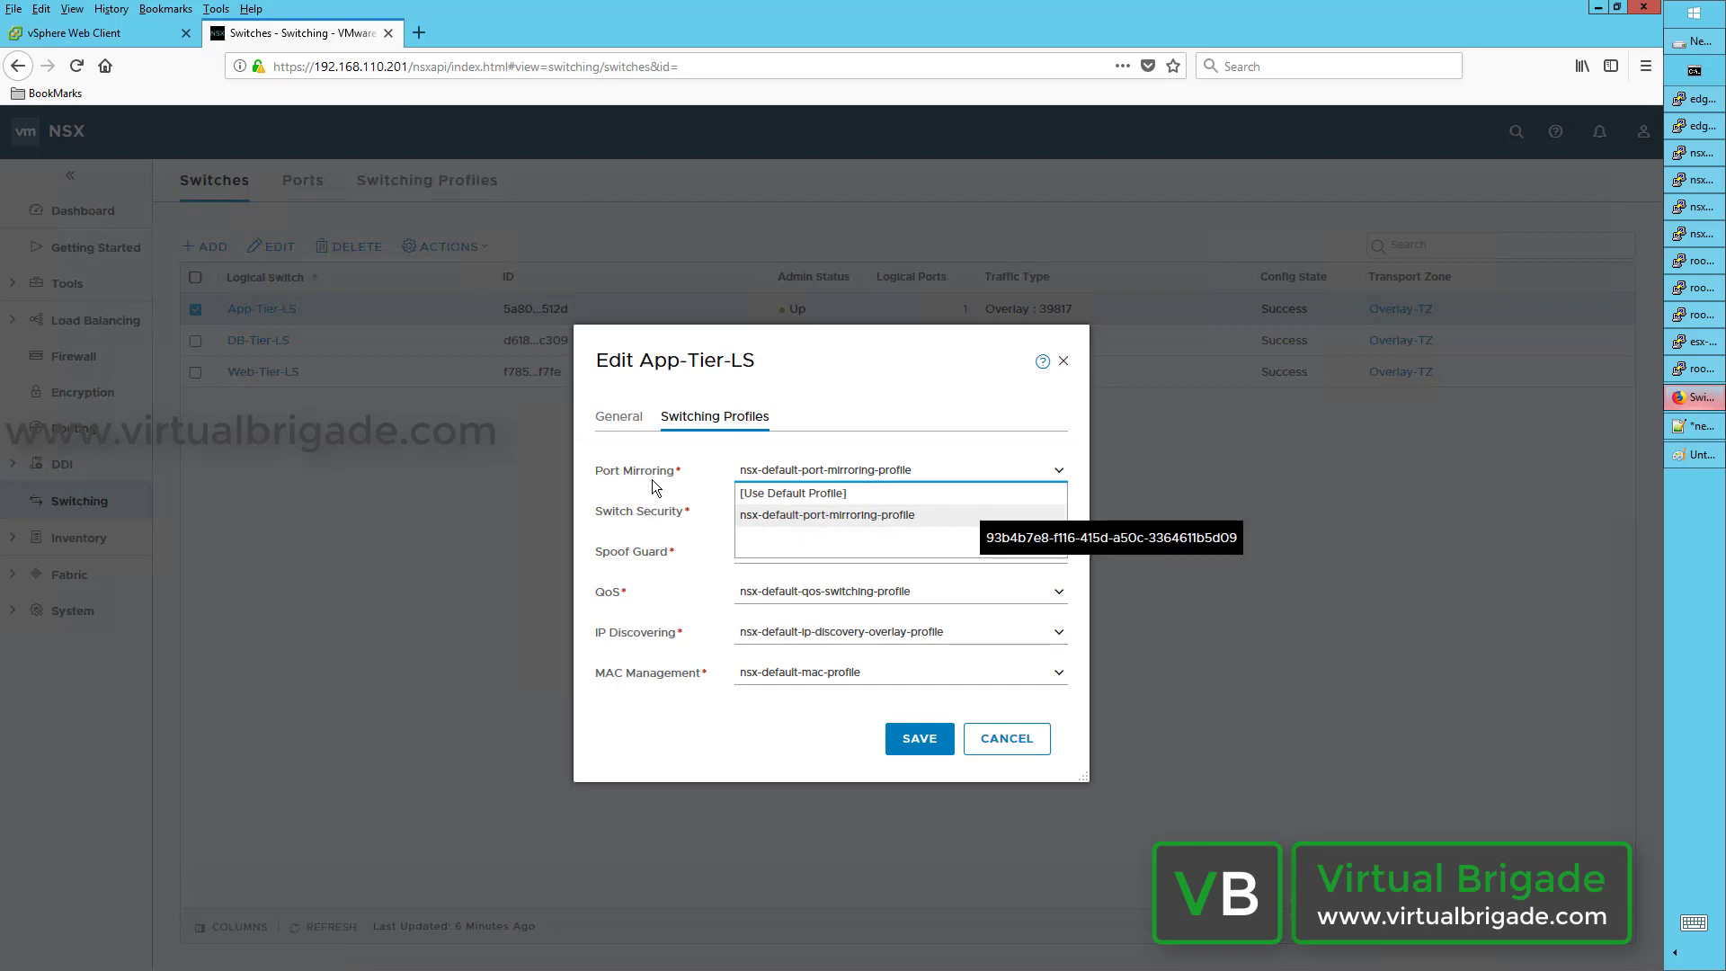
pyautogui.click(681, 461)
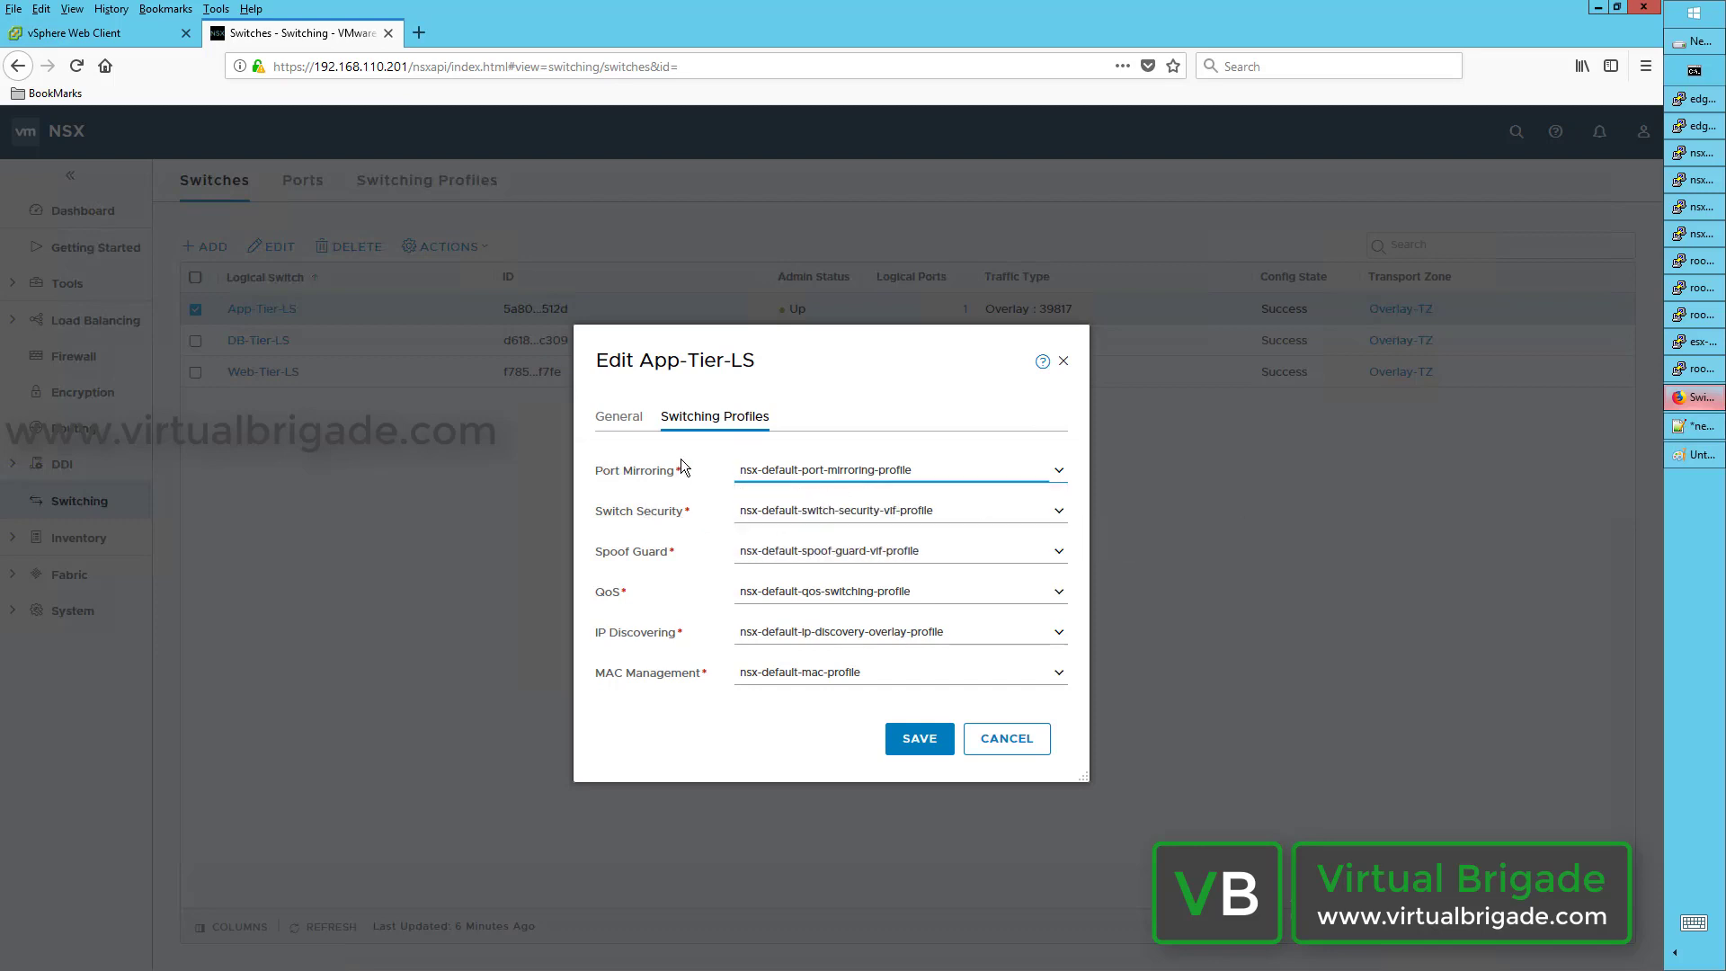
pyautogui.click(1010, 746)
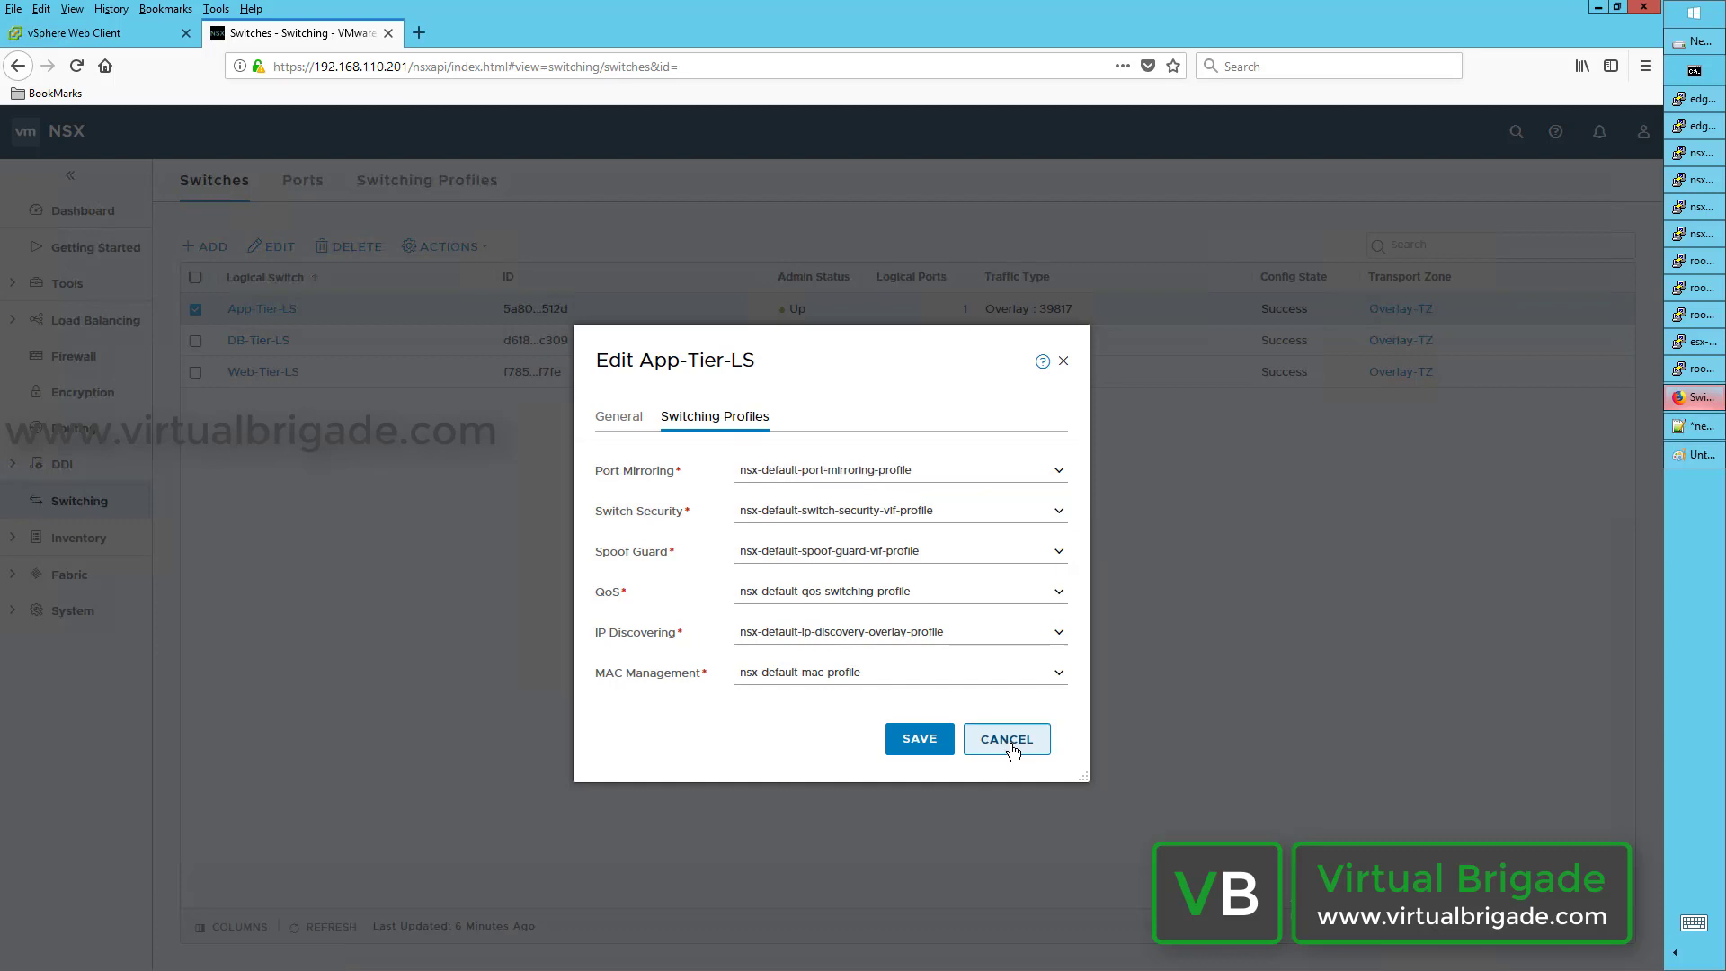
# Step: Close the App-Tier-LS editor unsaved and start a new IP Discovering switching profile
pyautogui.click(1011, 746)
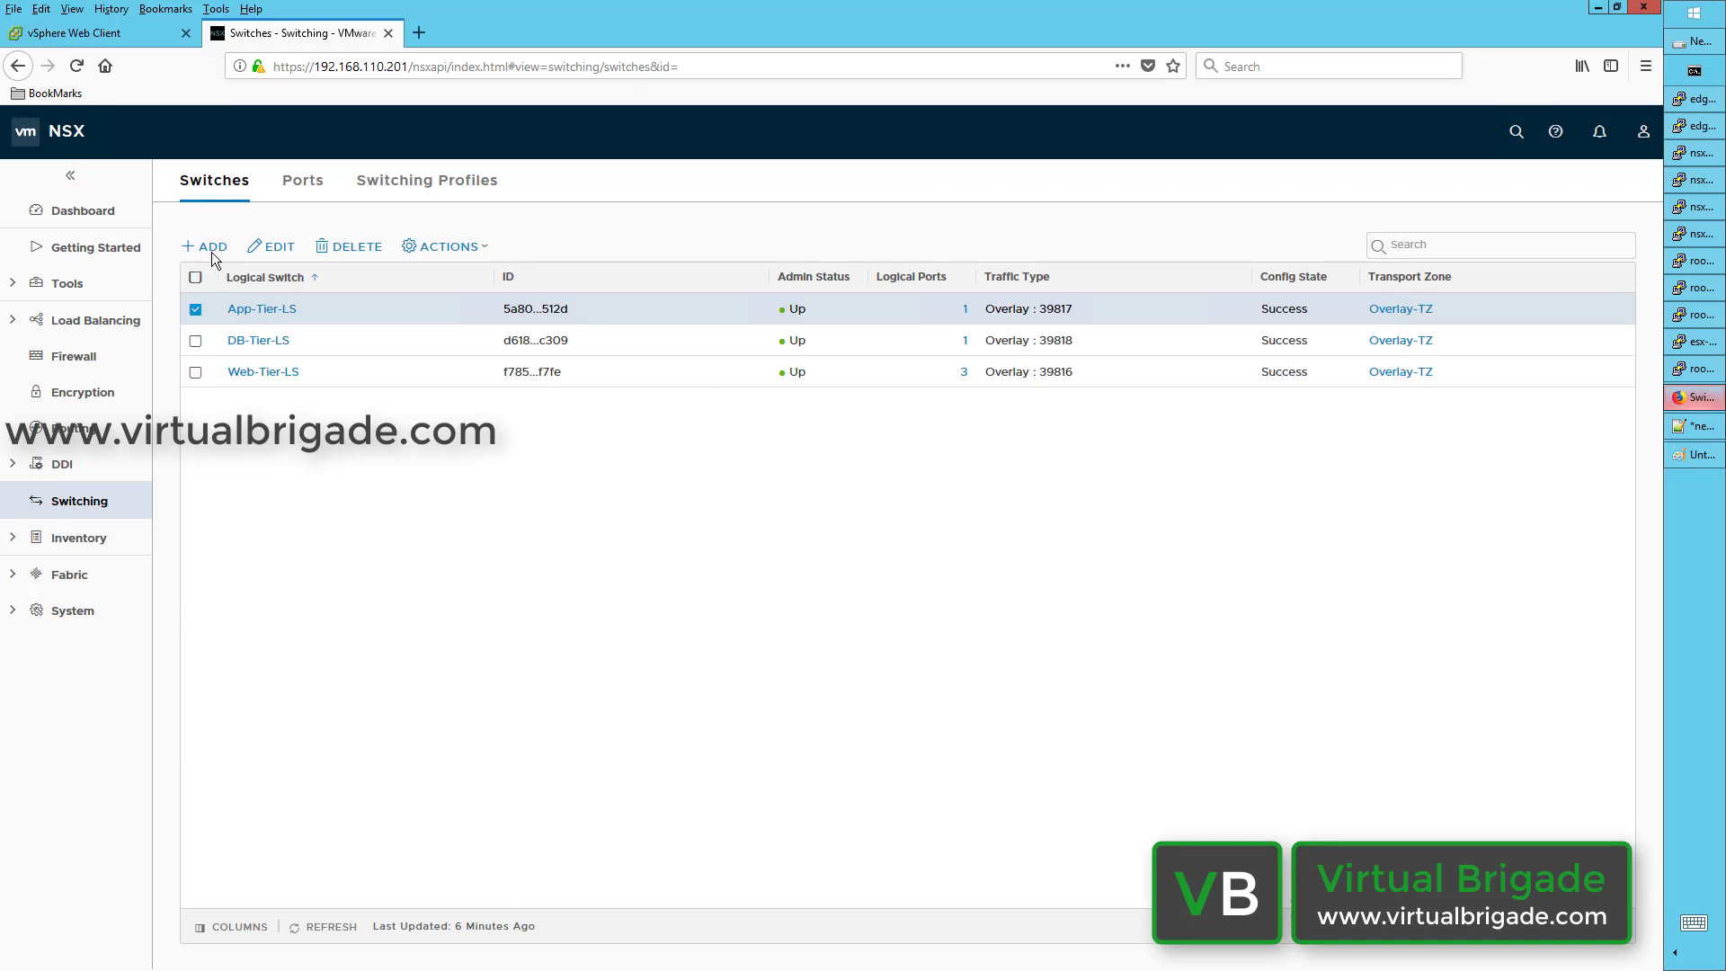
pyautogui.click(435, 182)
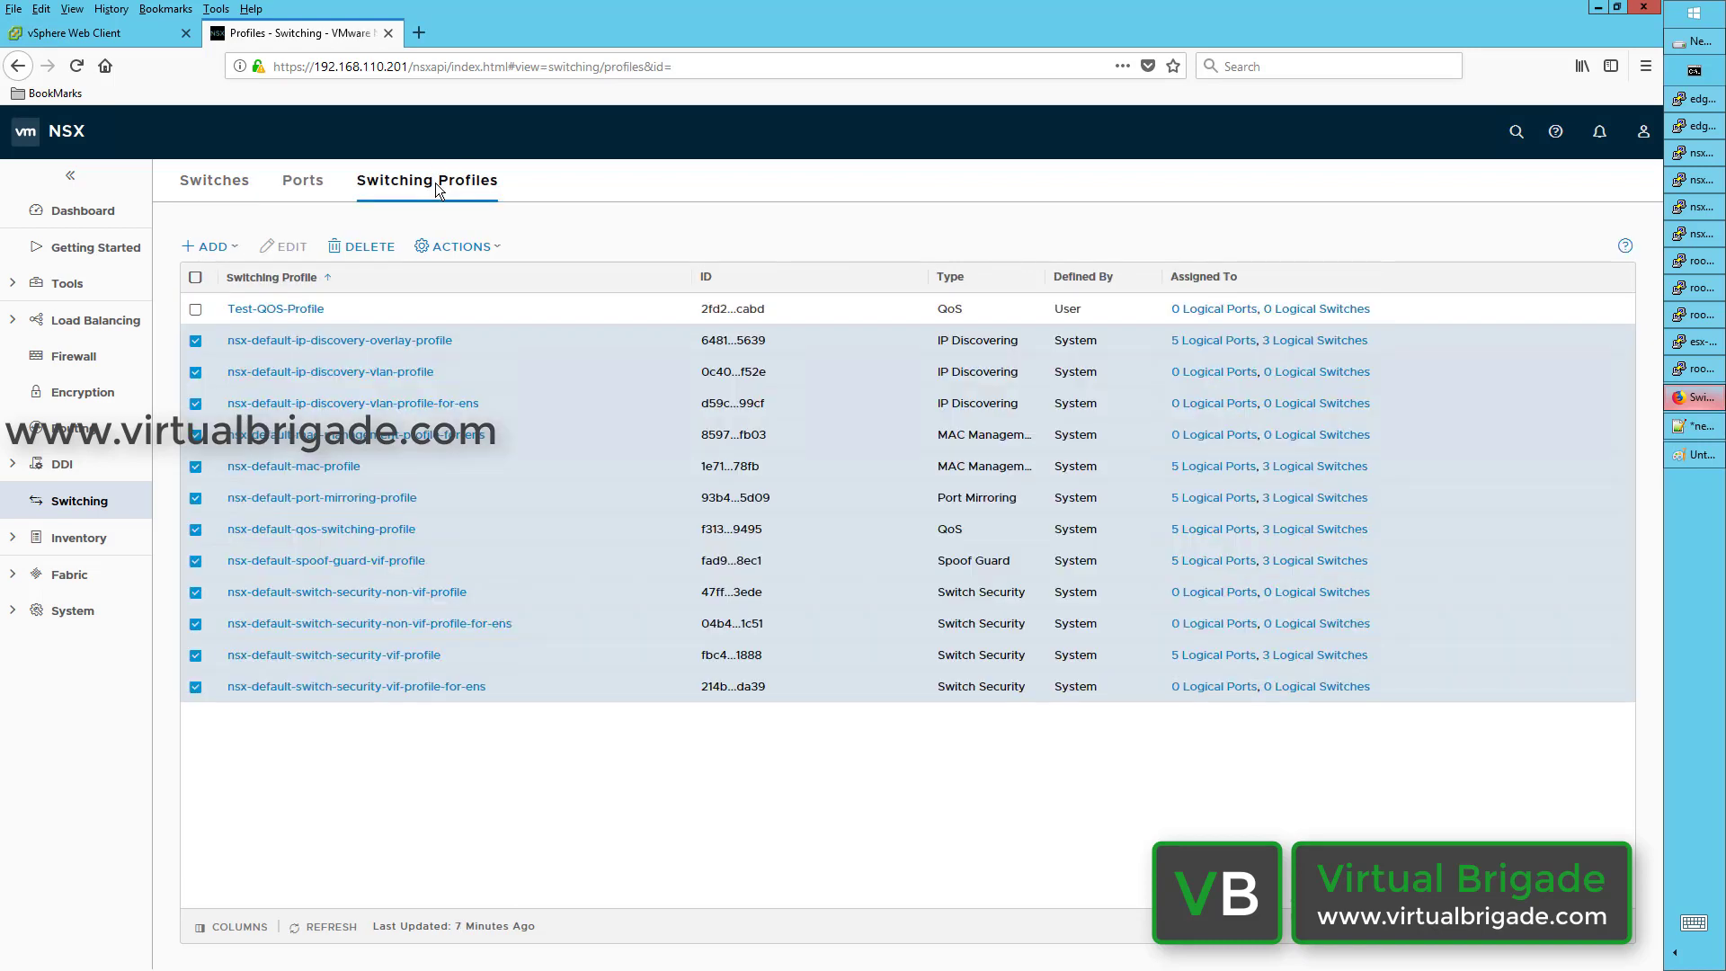
pyautogui.click(232, 254)
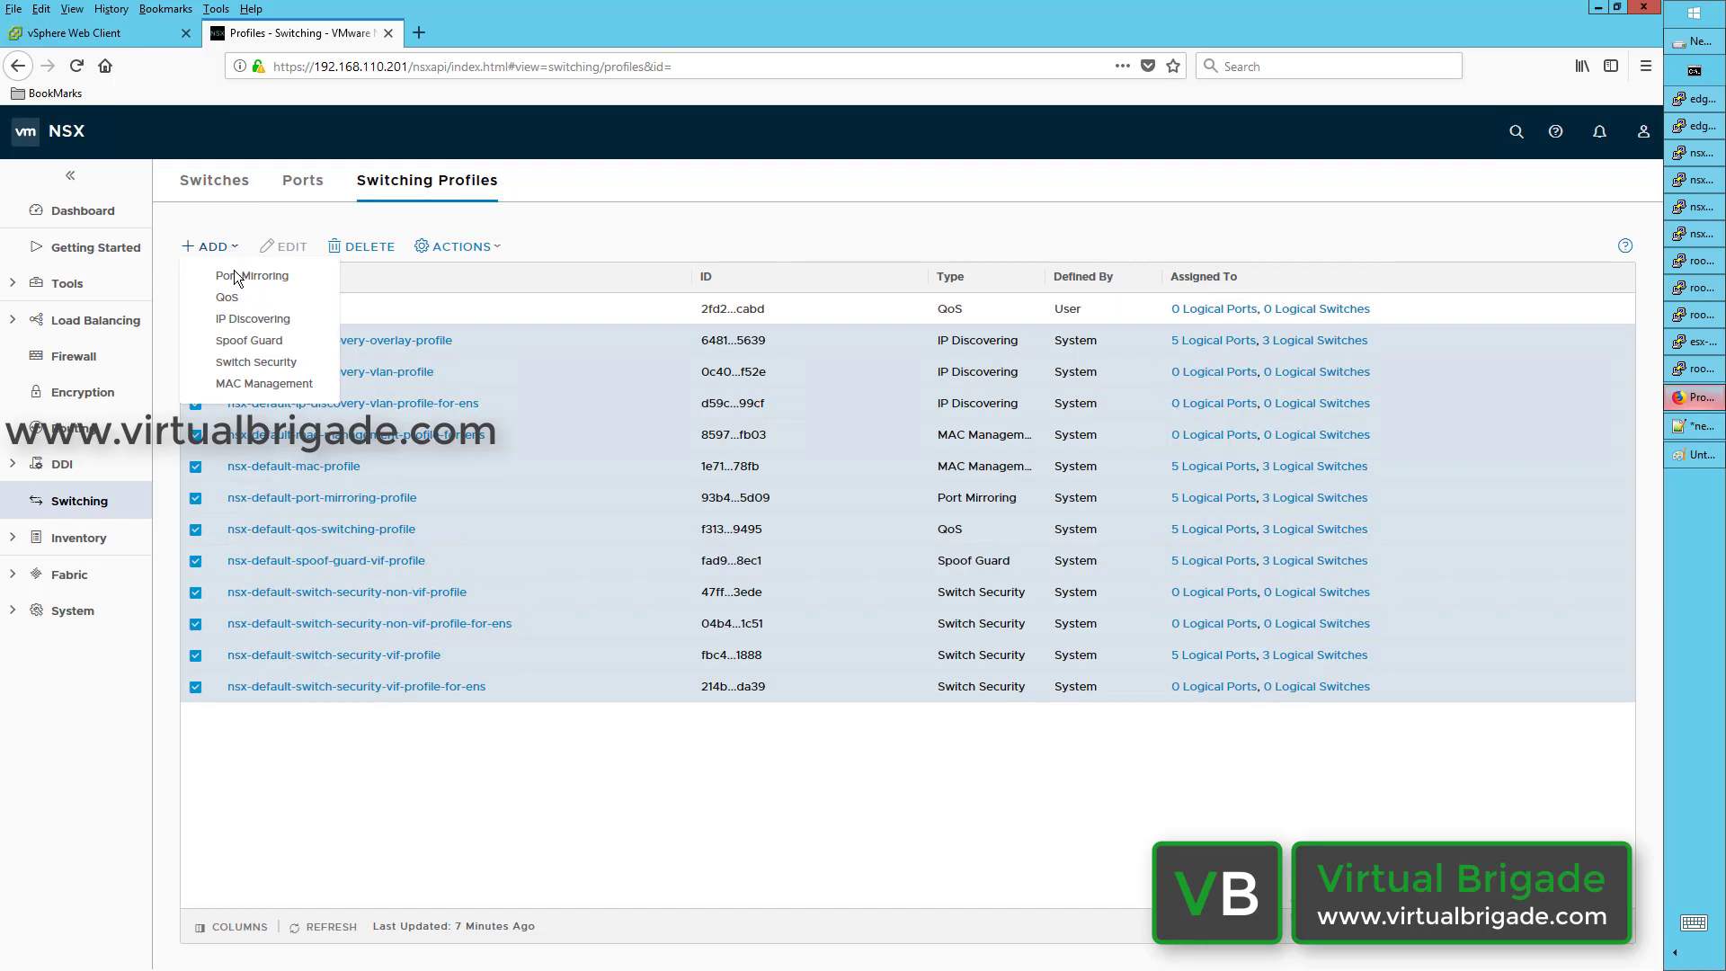
pyautogui.click(239, 320)
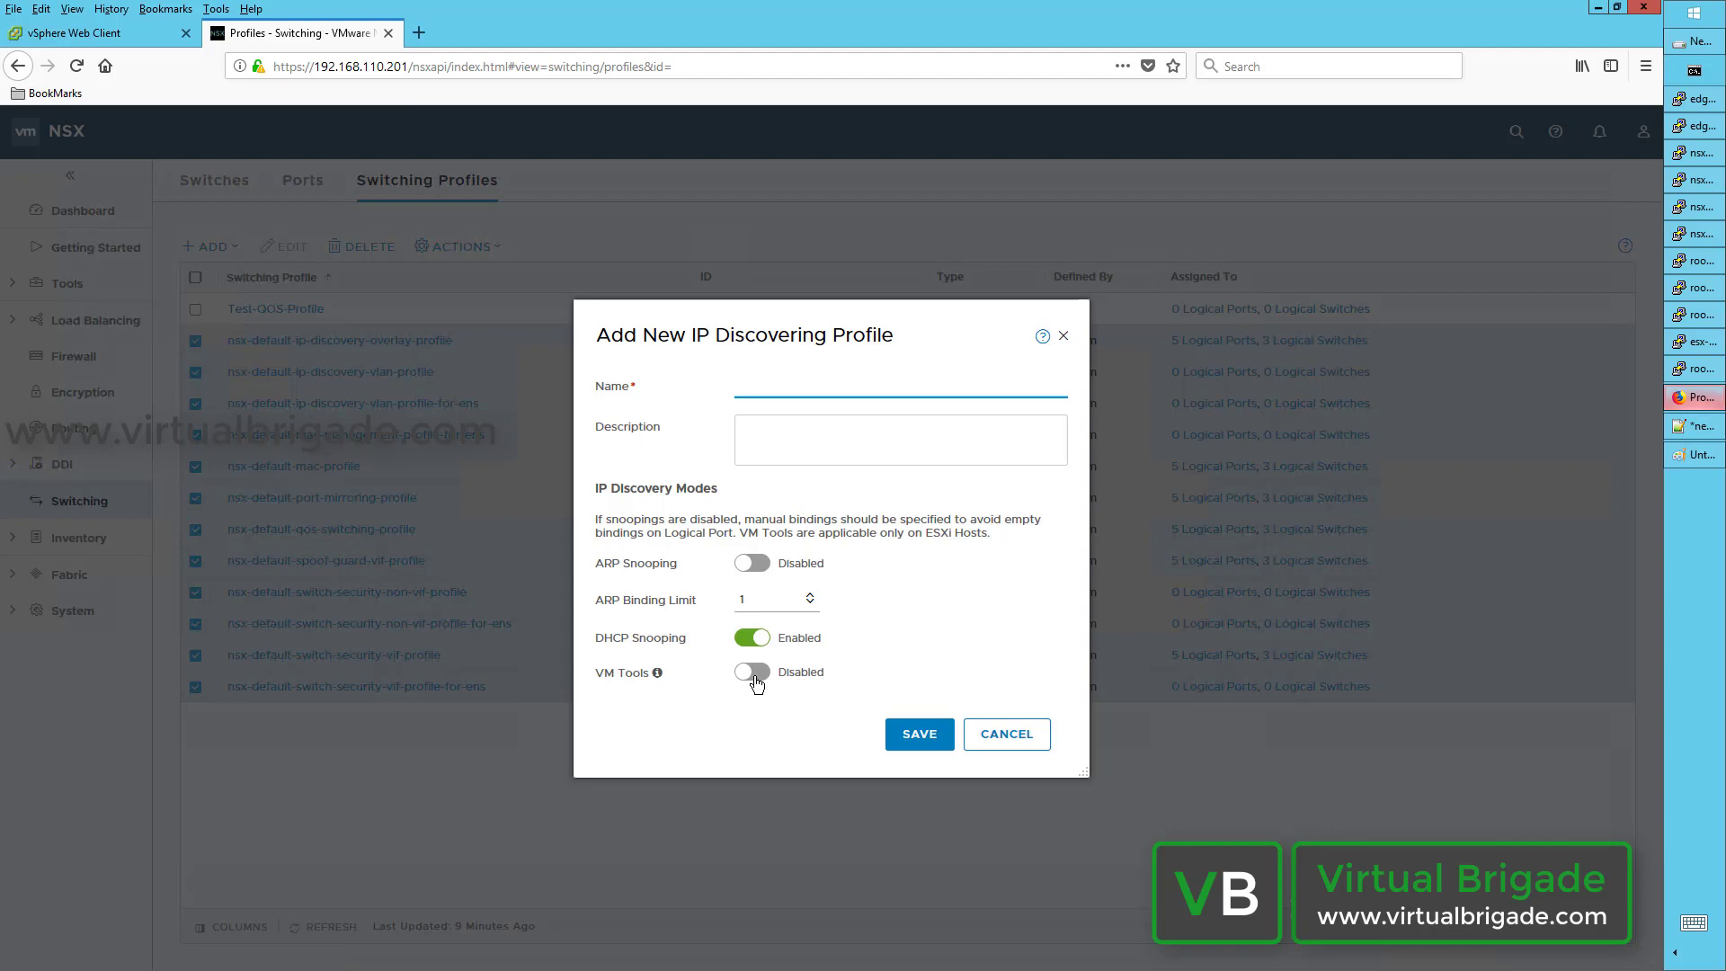
# Step: Try enabling ARP Snooping, then discard the new IP Discovering profile unsaved
pyautogui.click(786, 571)
pyautogui.click(753, 565)
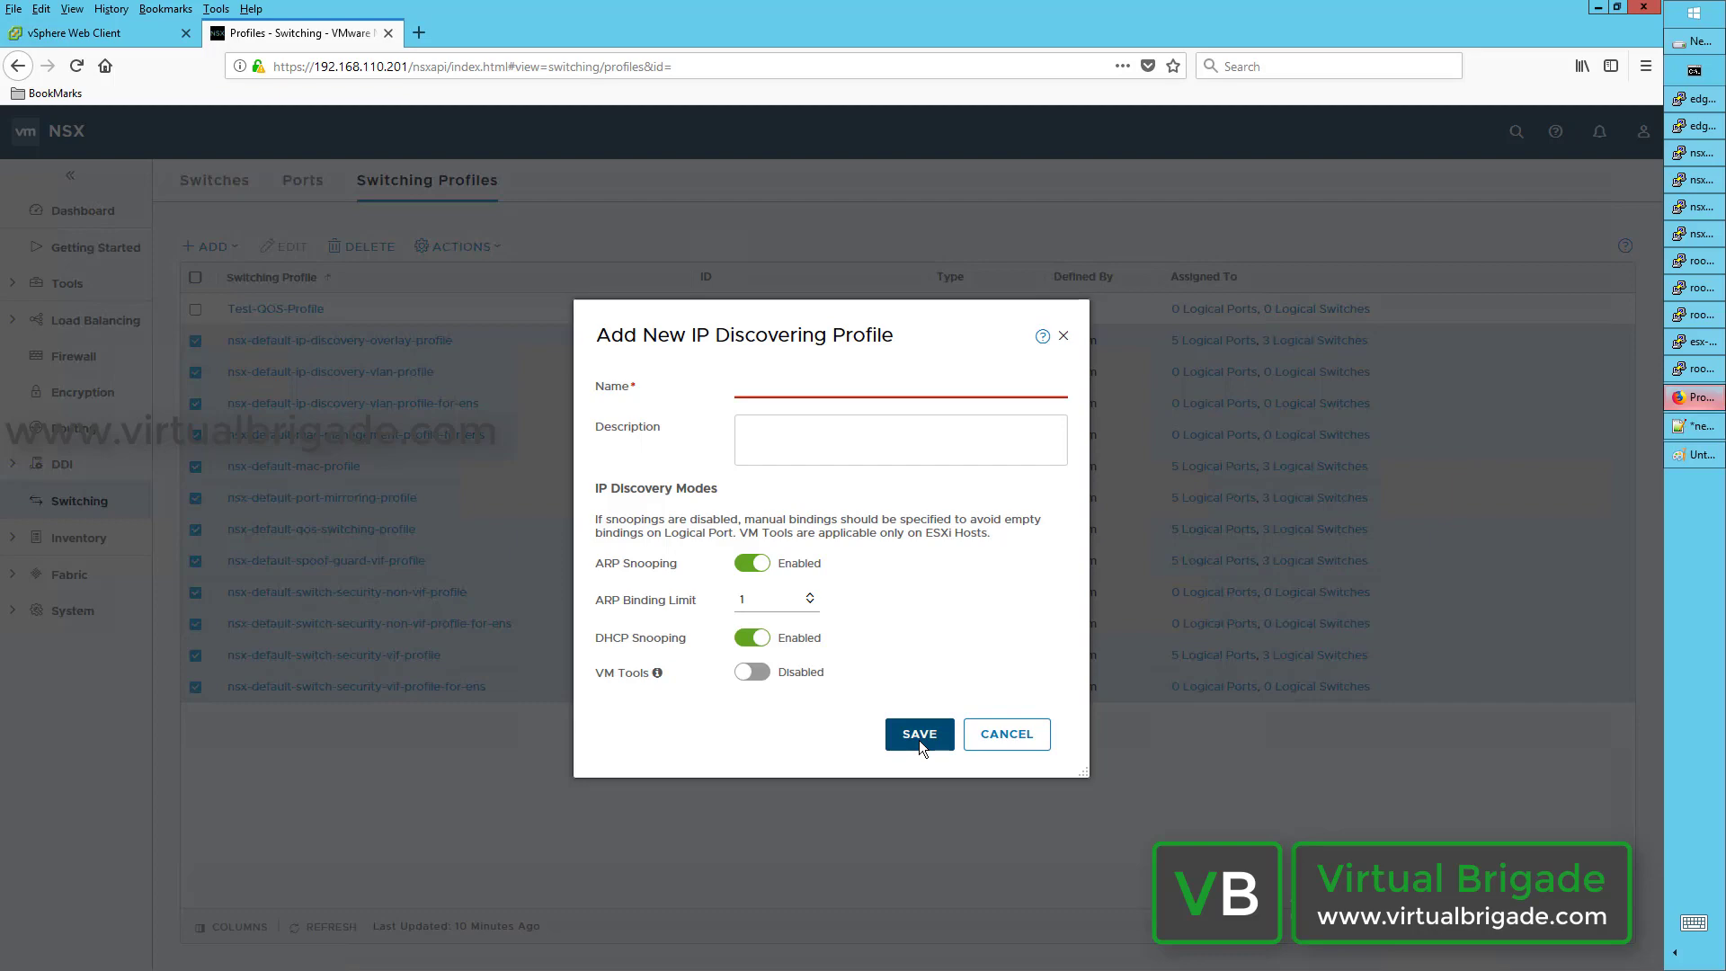
pyautogui.click(1010, 751)
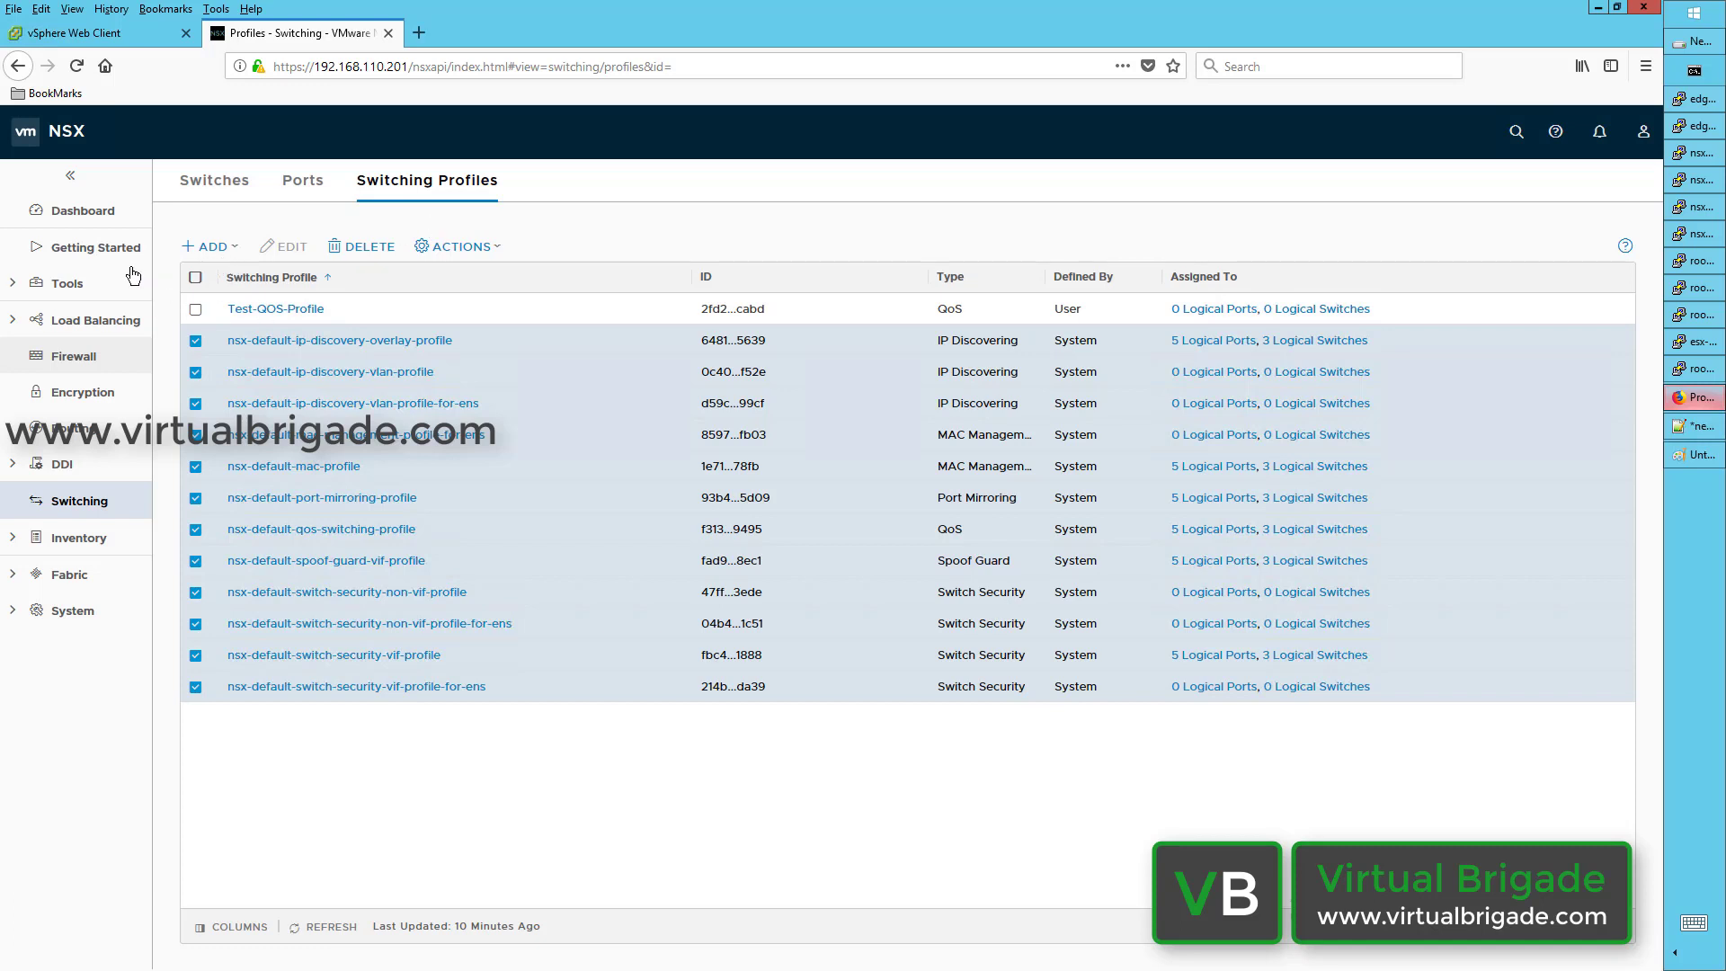
# Step: Start a new Spoof Guard switching profile and set Port Bindings to Enabled
pyautogui.click(216, 247)
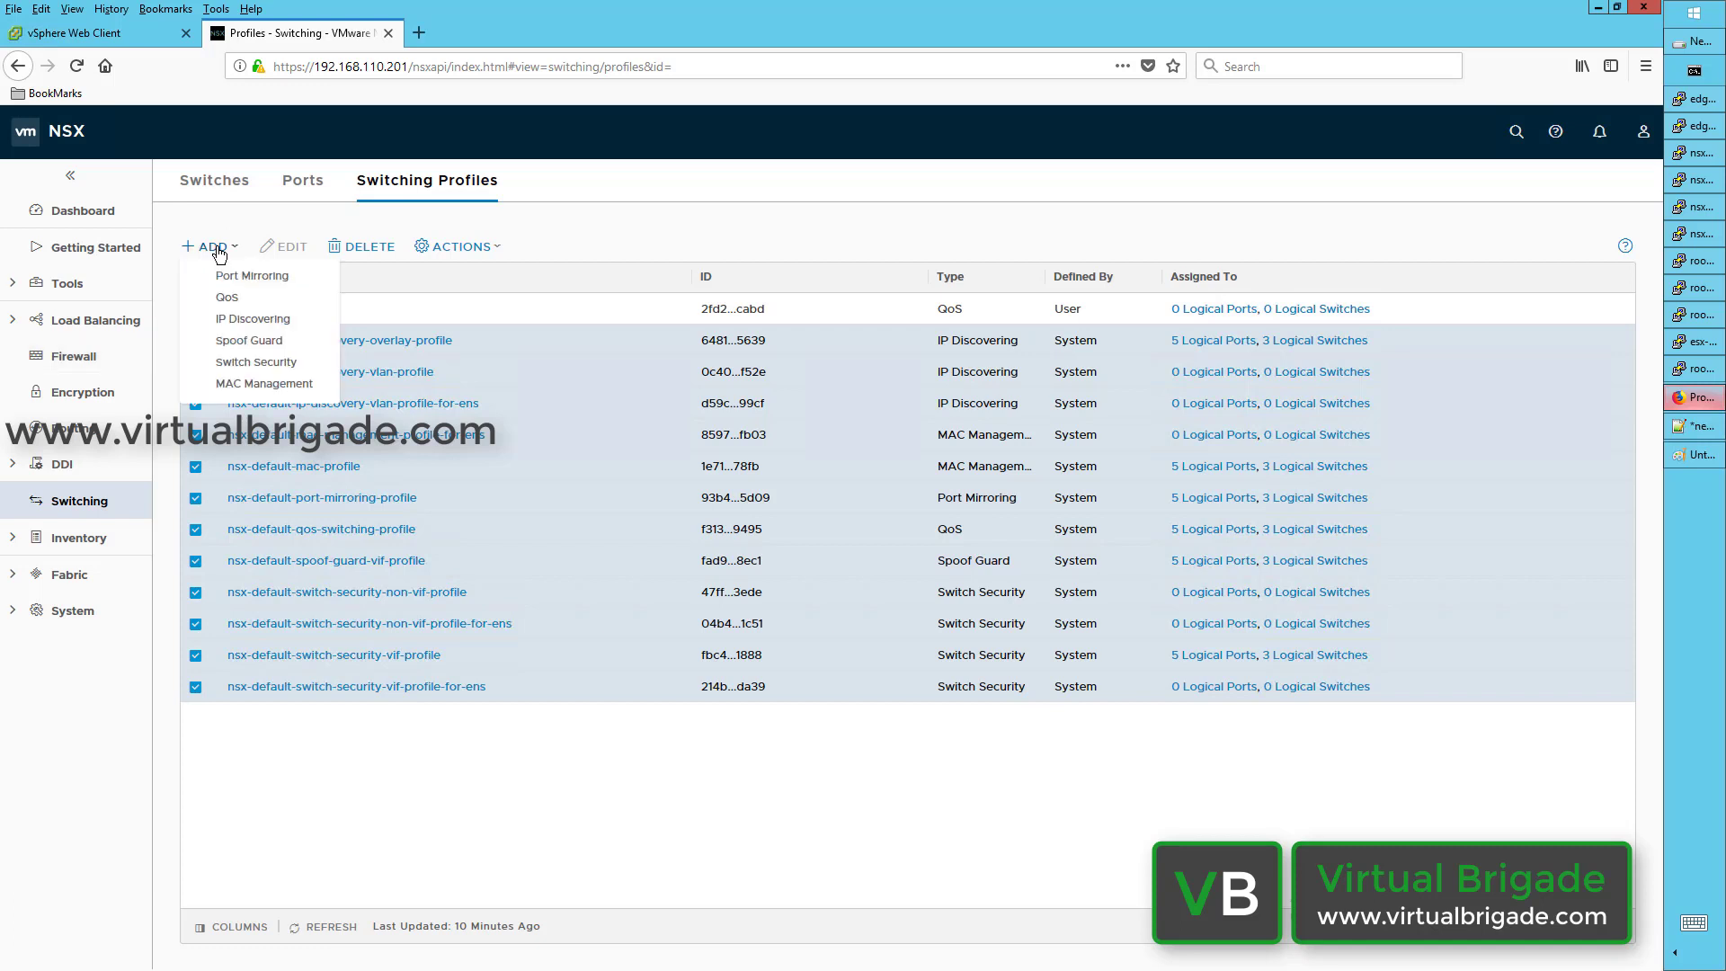
pyautogui.click(249, 340)
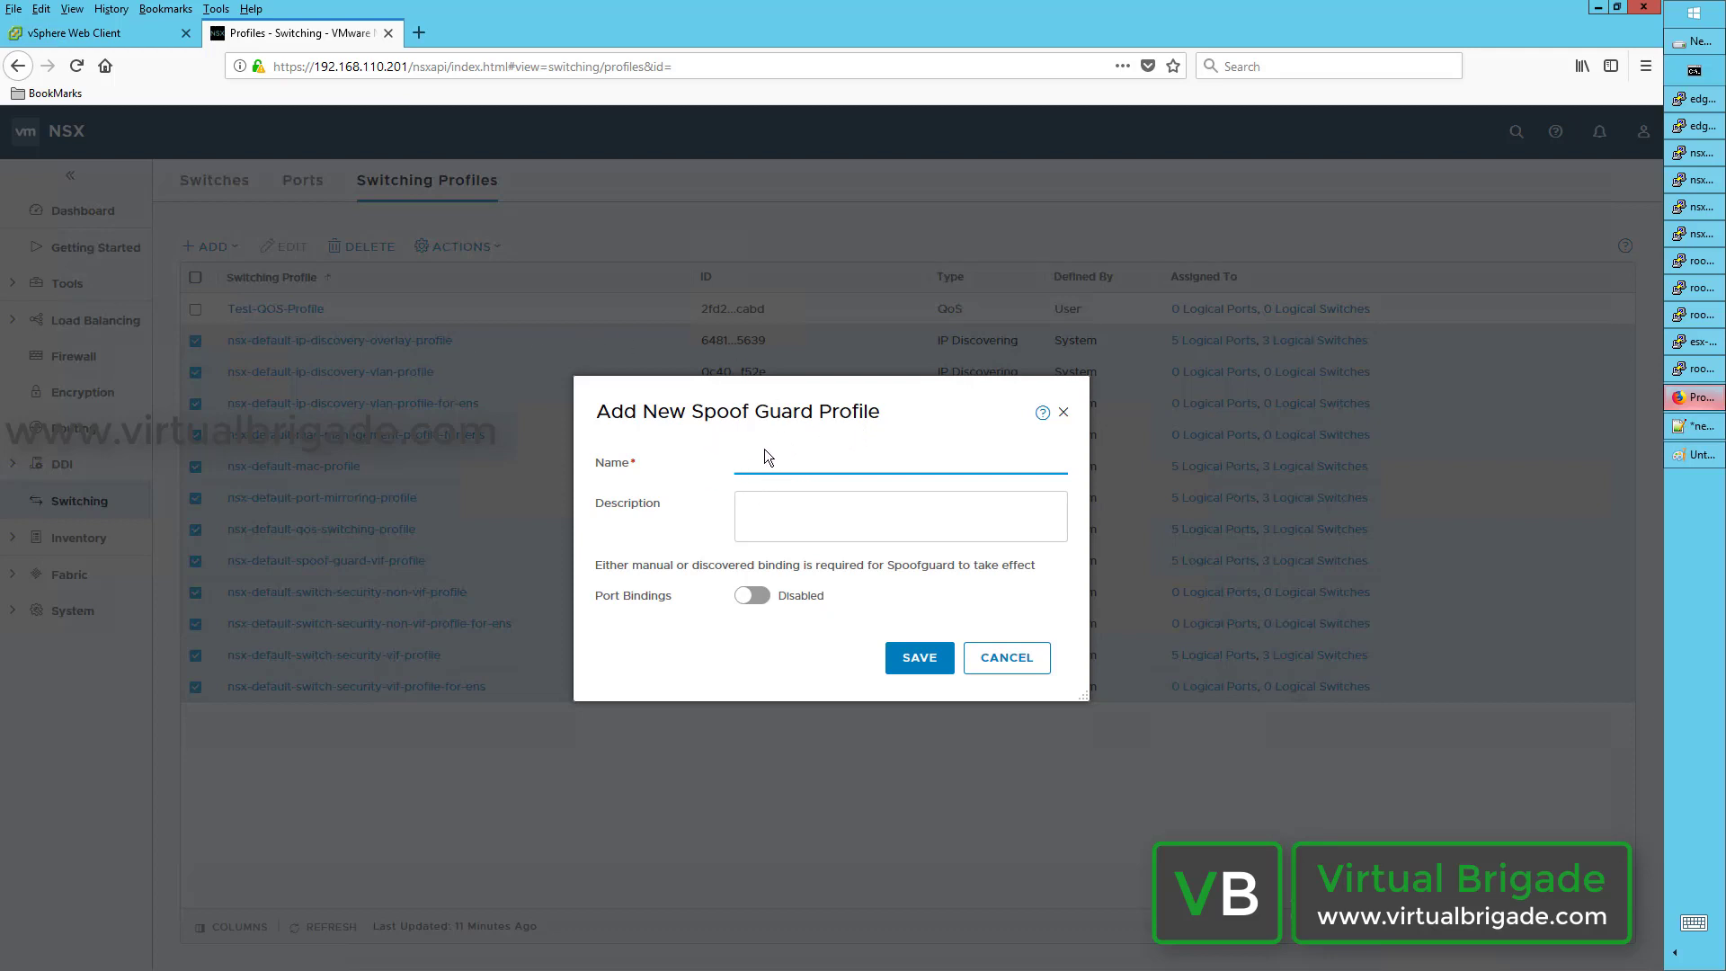
pyautogui.click(764, 601)
# Step: Cancel the unsaved Spoof Guard profile and show the switching profile types available to add
pyautogui.click(1028, 664)
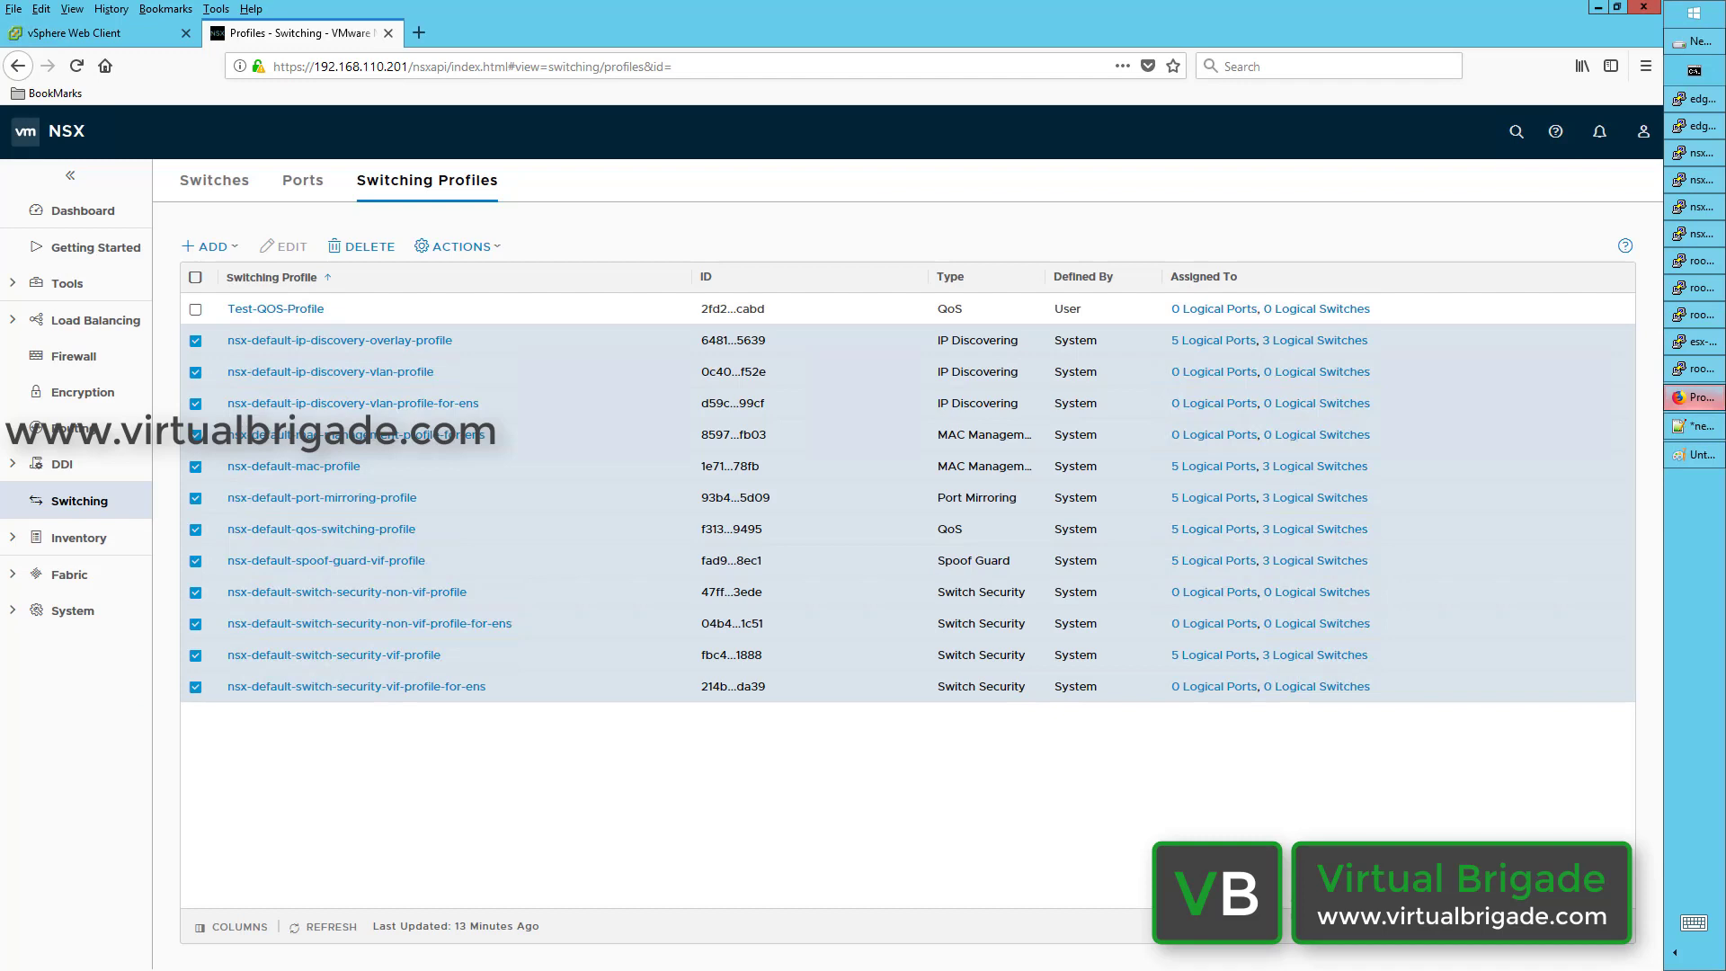
pyautogui.click(229, 255)
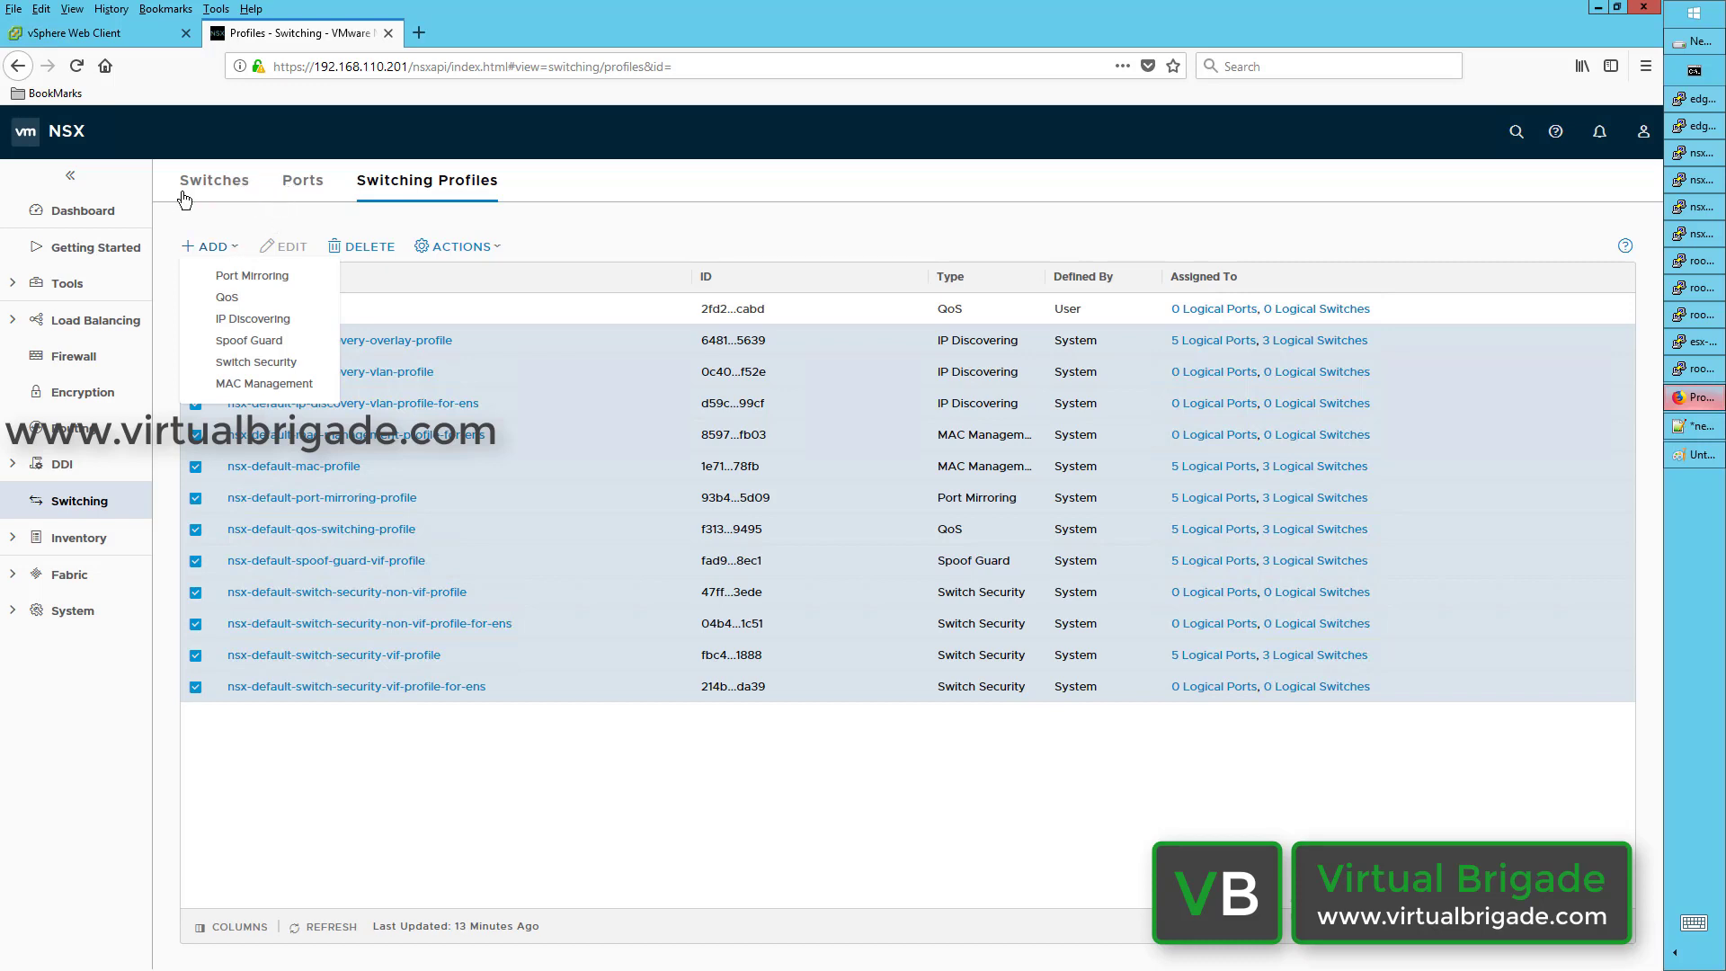
# Step: Inspect App-Tier-LS's Manage options and related ports, then list all five logical ports
pyautogui.click(230, 192)
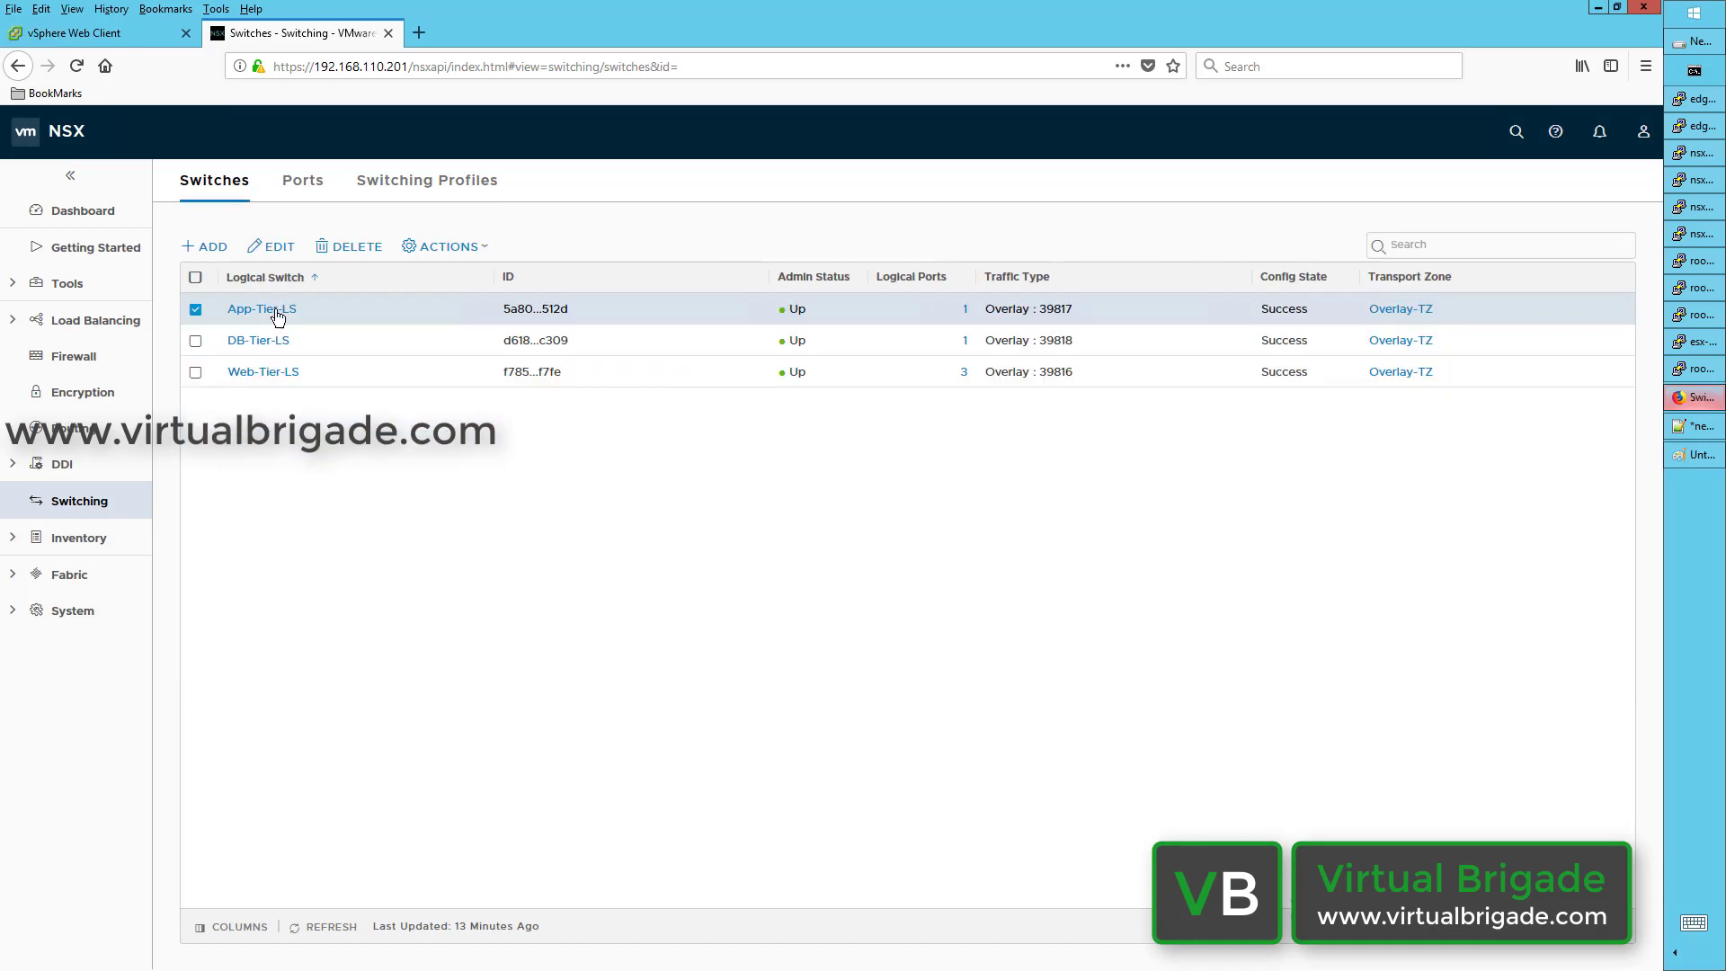
pyautogui.click(275, 311)
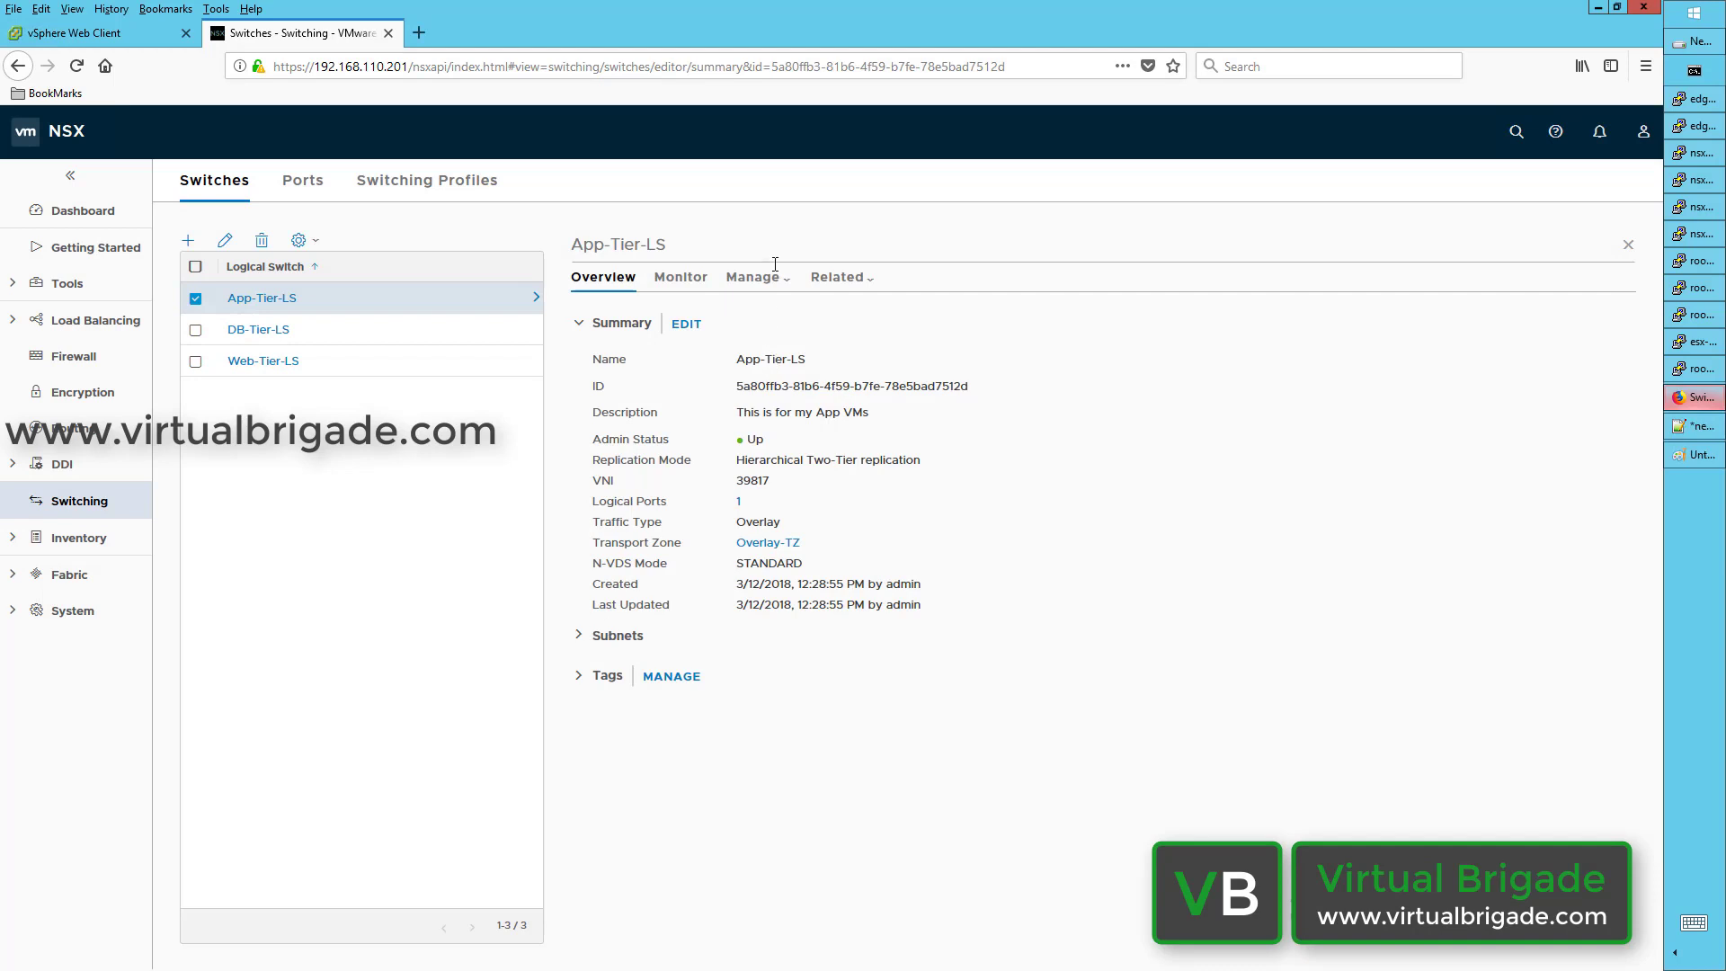
pyautogui.click(754, 281)
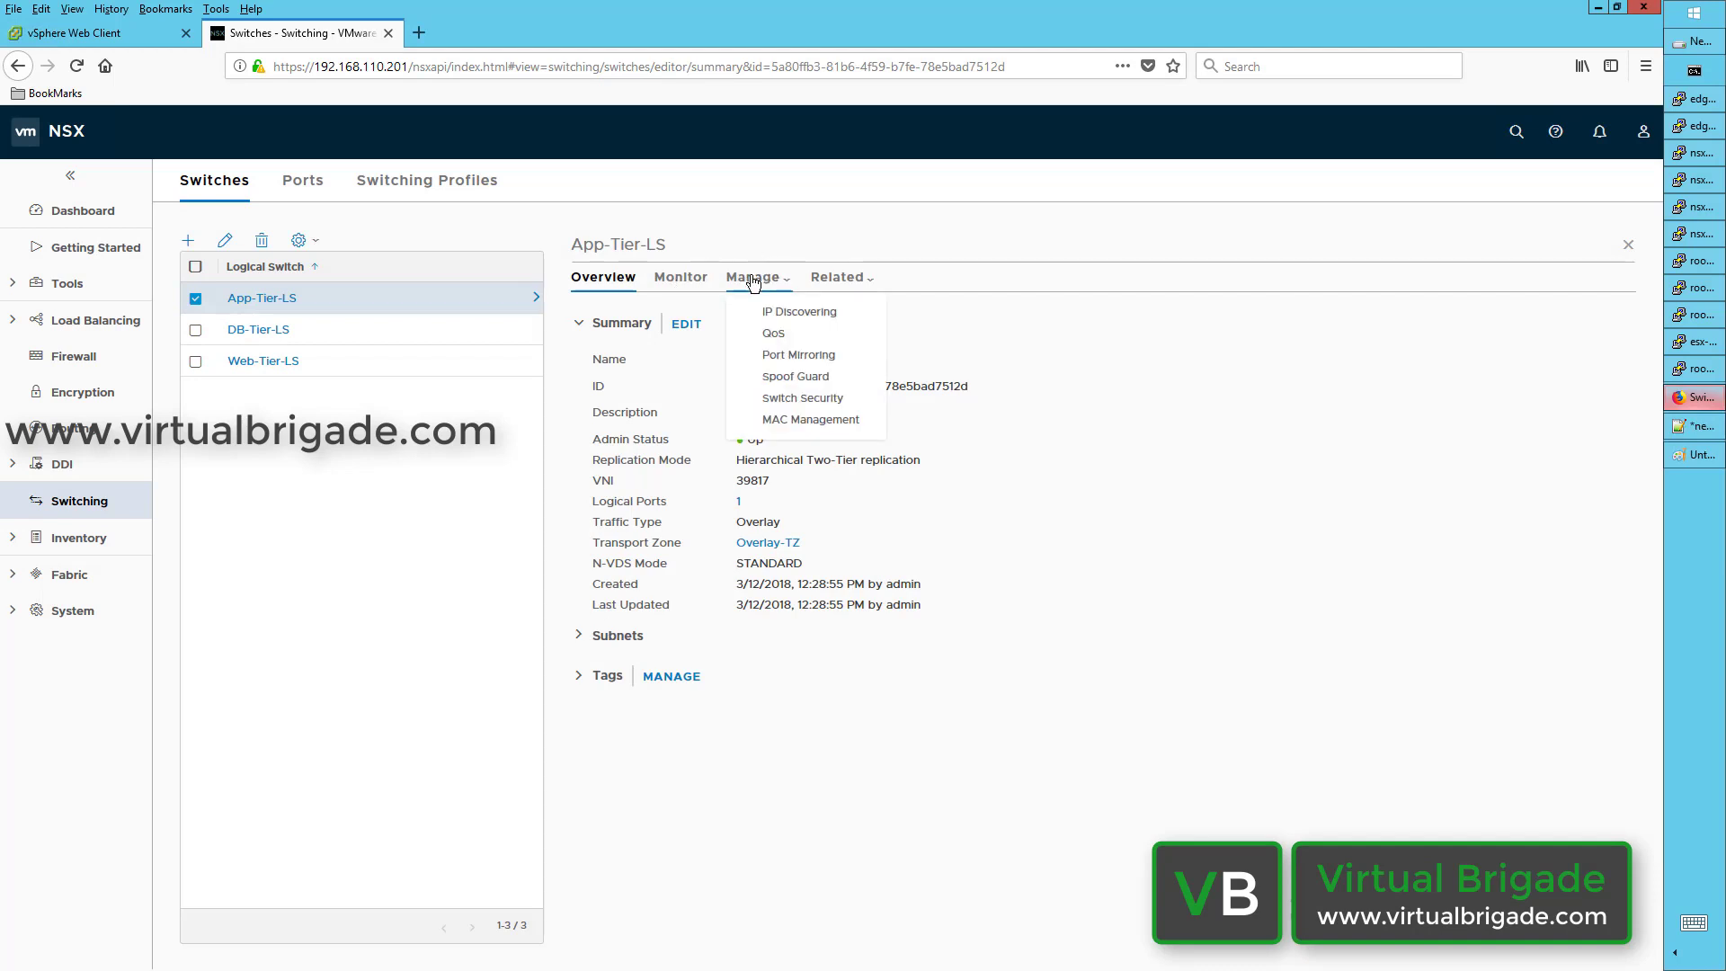
pyautogui.click(836, 281)
pyautogui.click(835, 281)
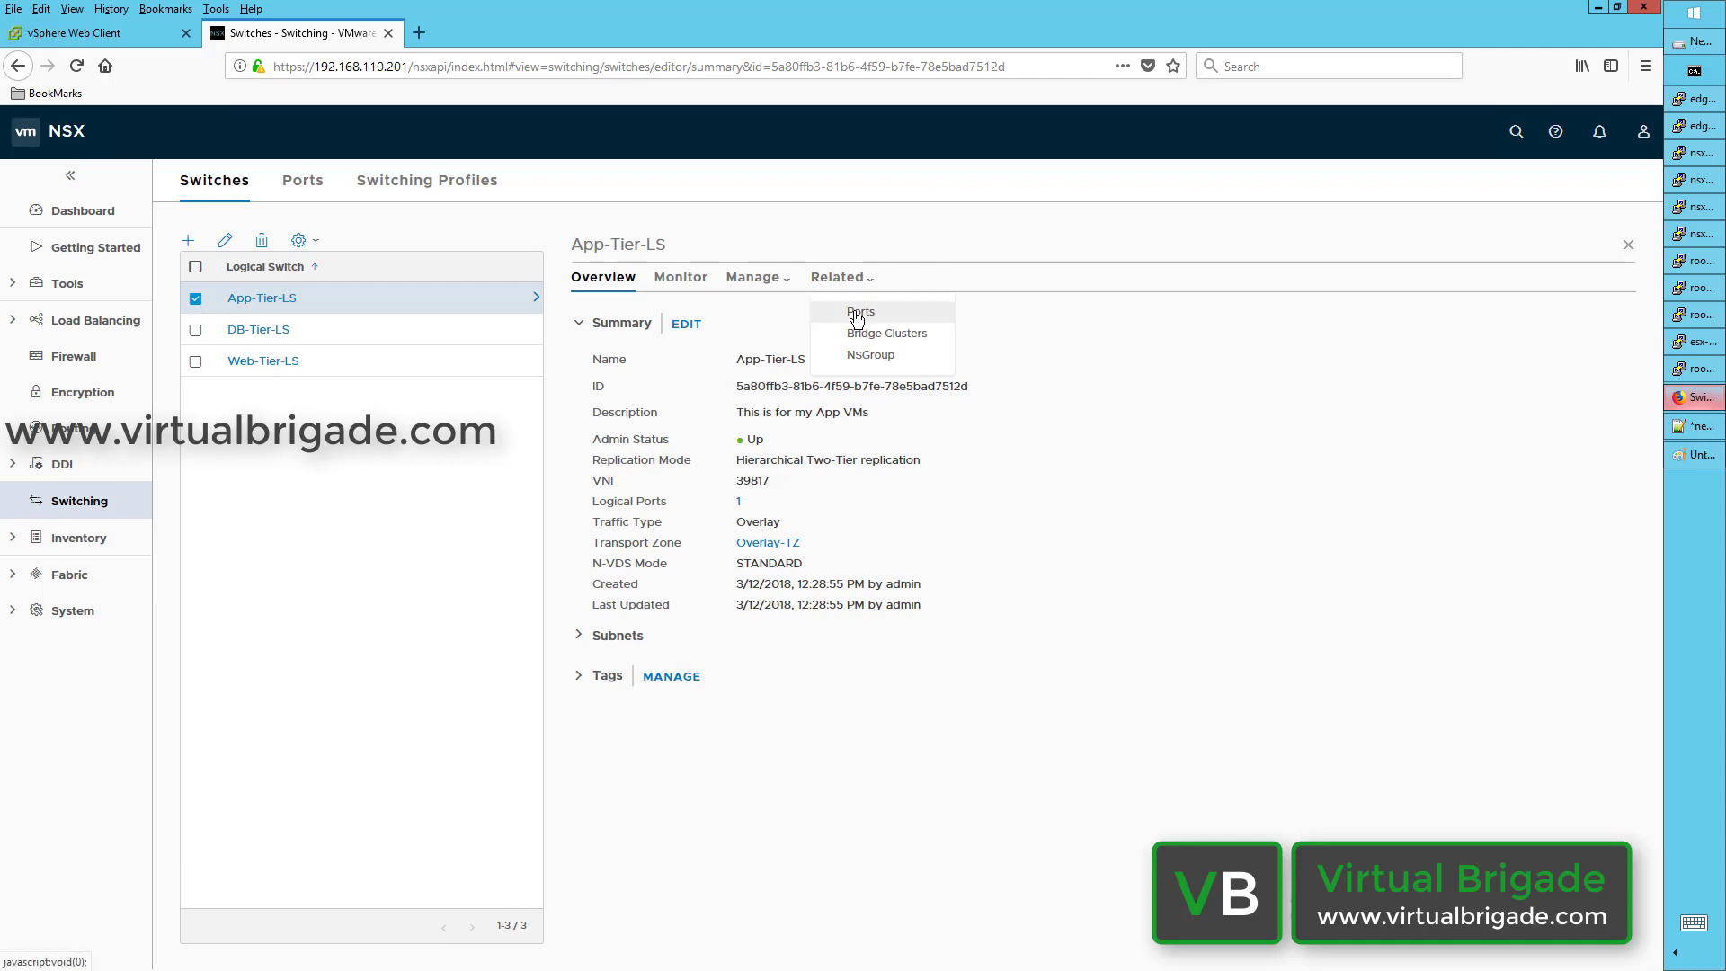
pyautogui.click(860, 312)
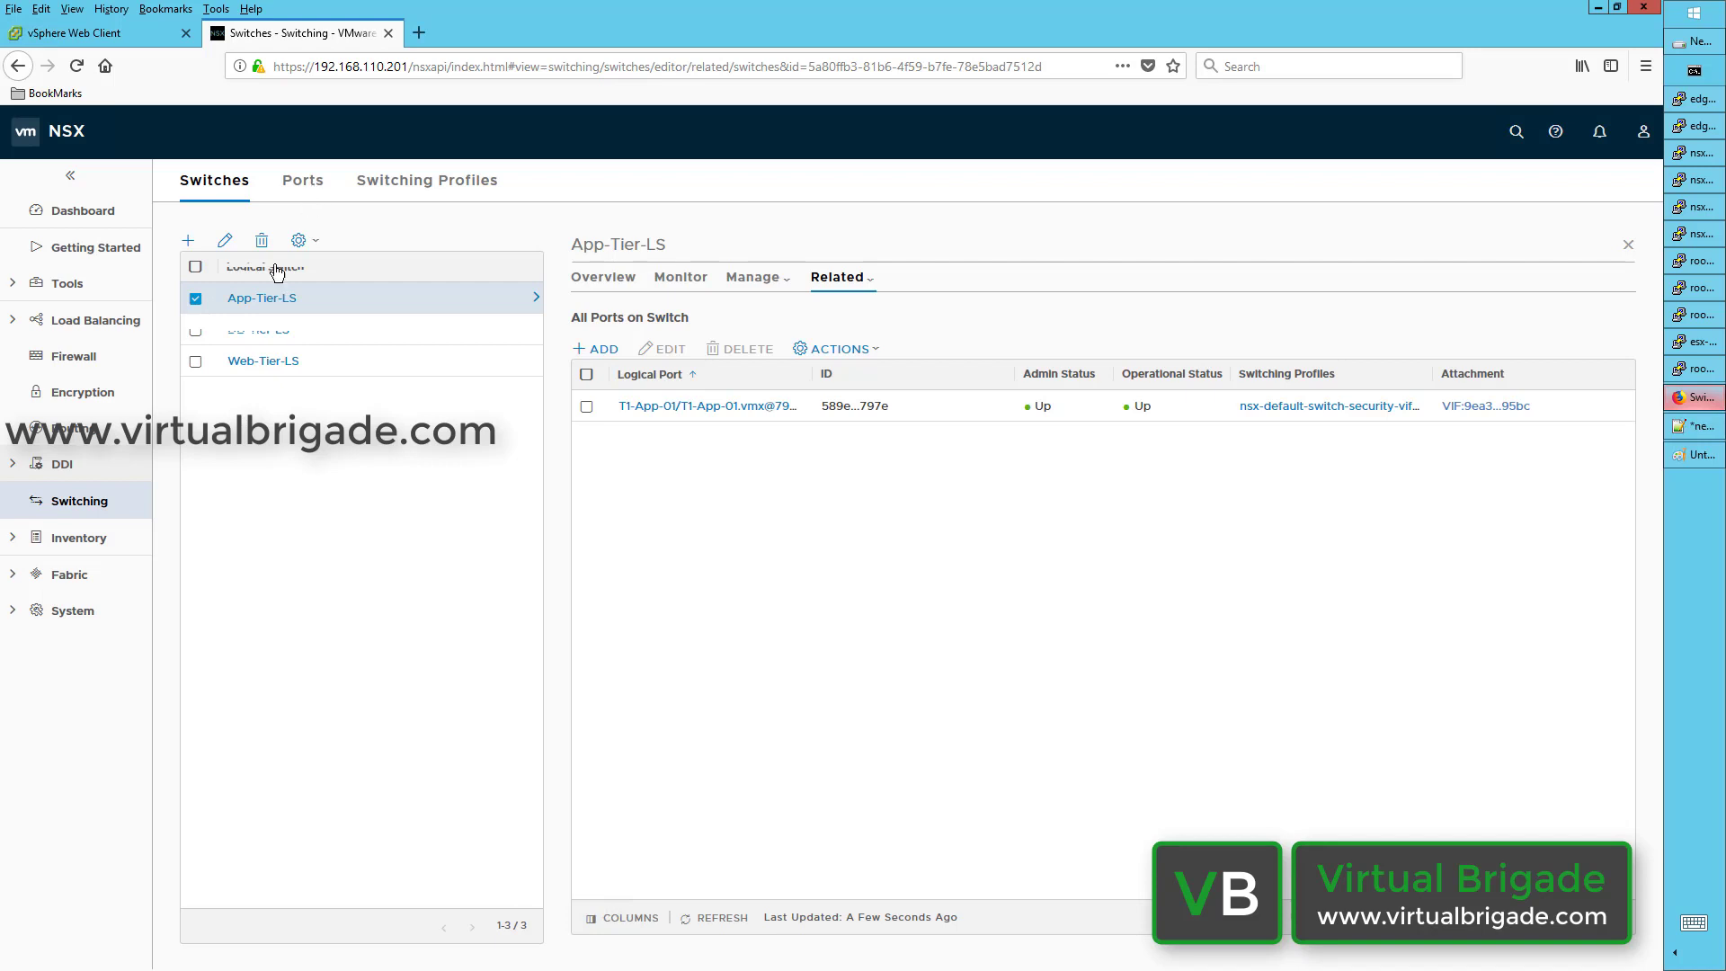
pyautogui.click(301, 185)
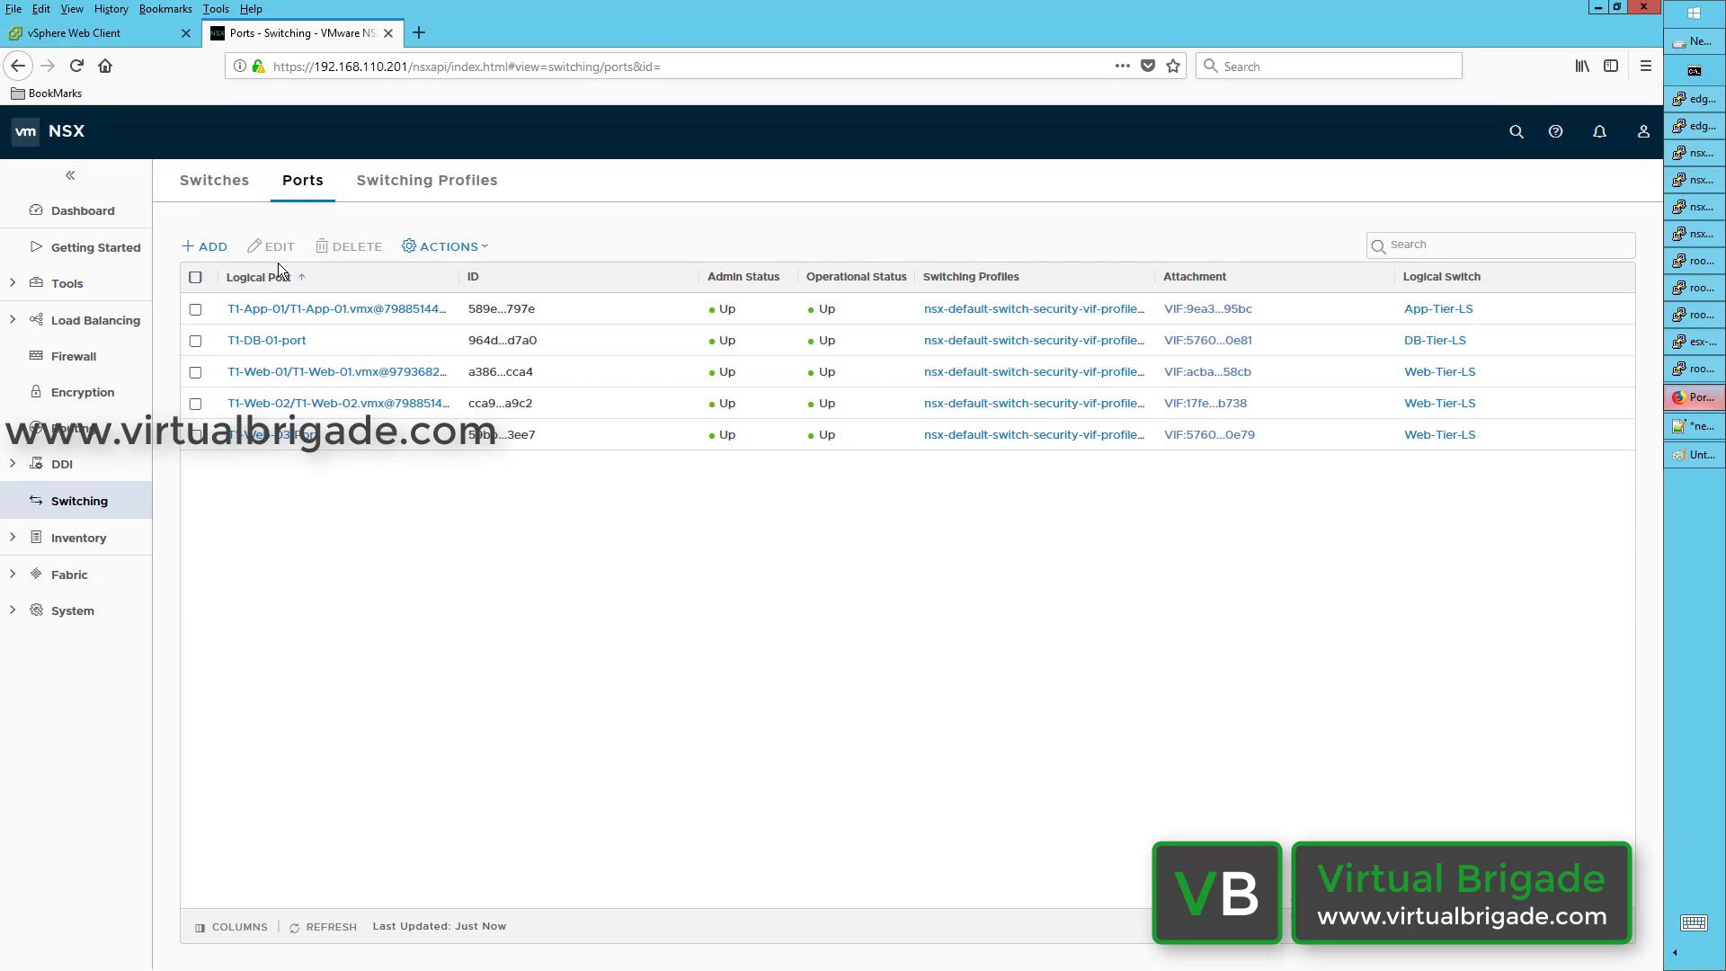
# Step: Open T1-DB-01-port's overview and expand Address Bindings, showing no discovered or manual bindings
pyautogui.click(195, 346)
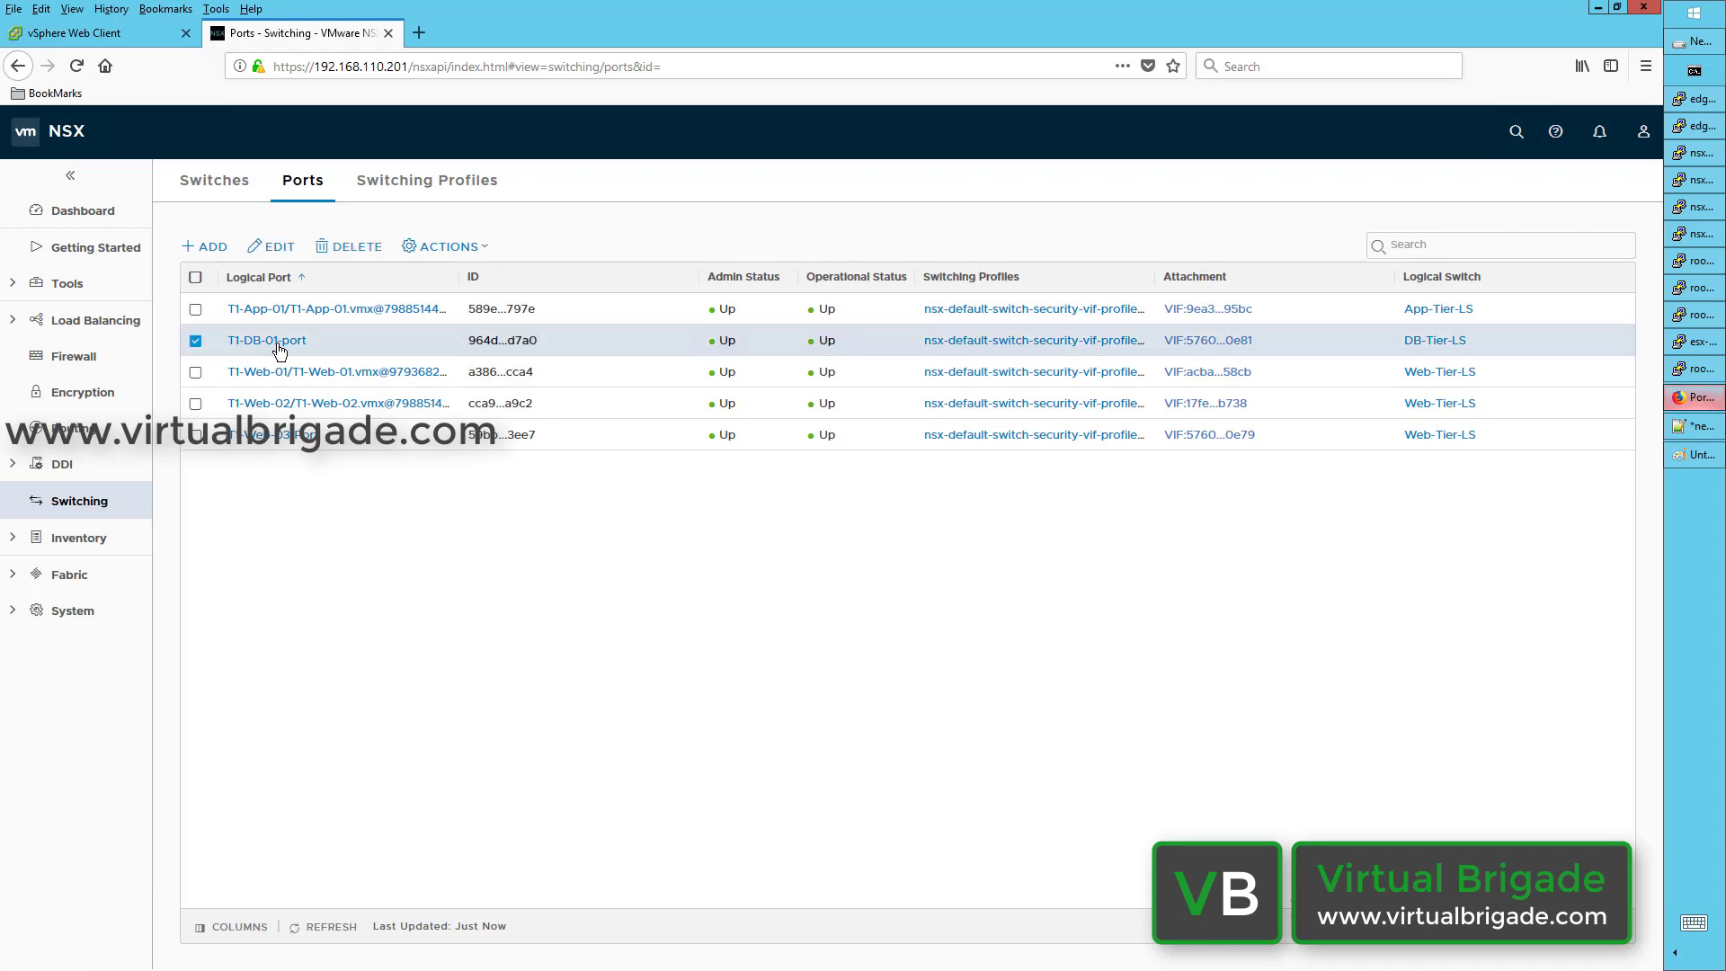
pyautogui.click(278, 346)
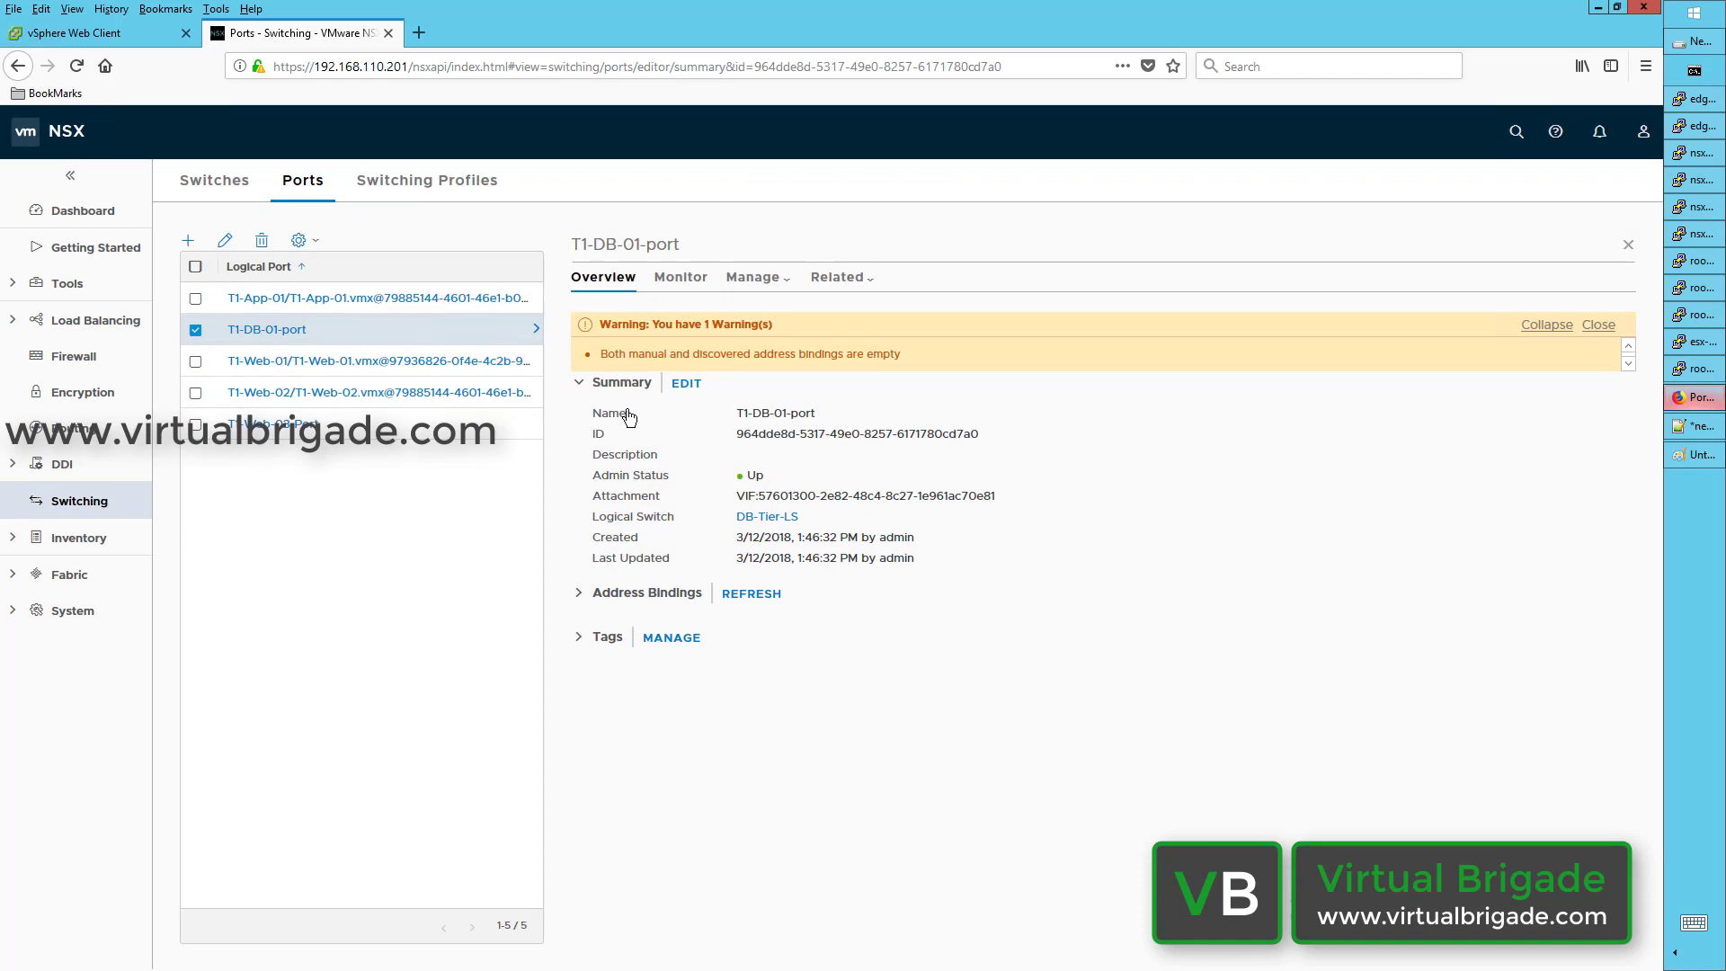
pyautogui.click(578, 595)
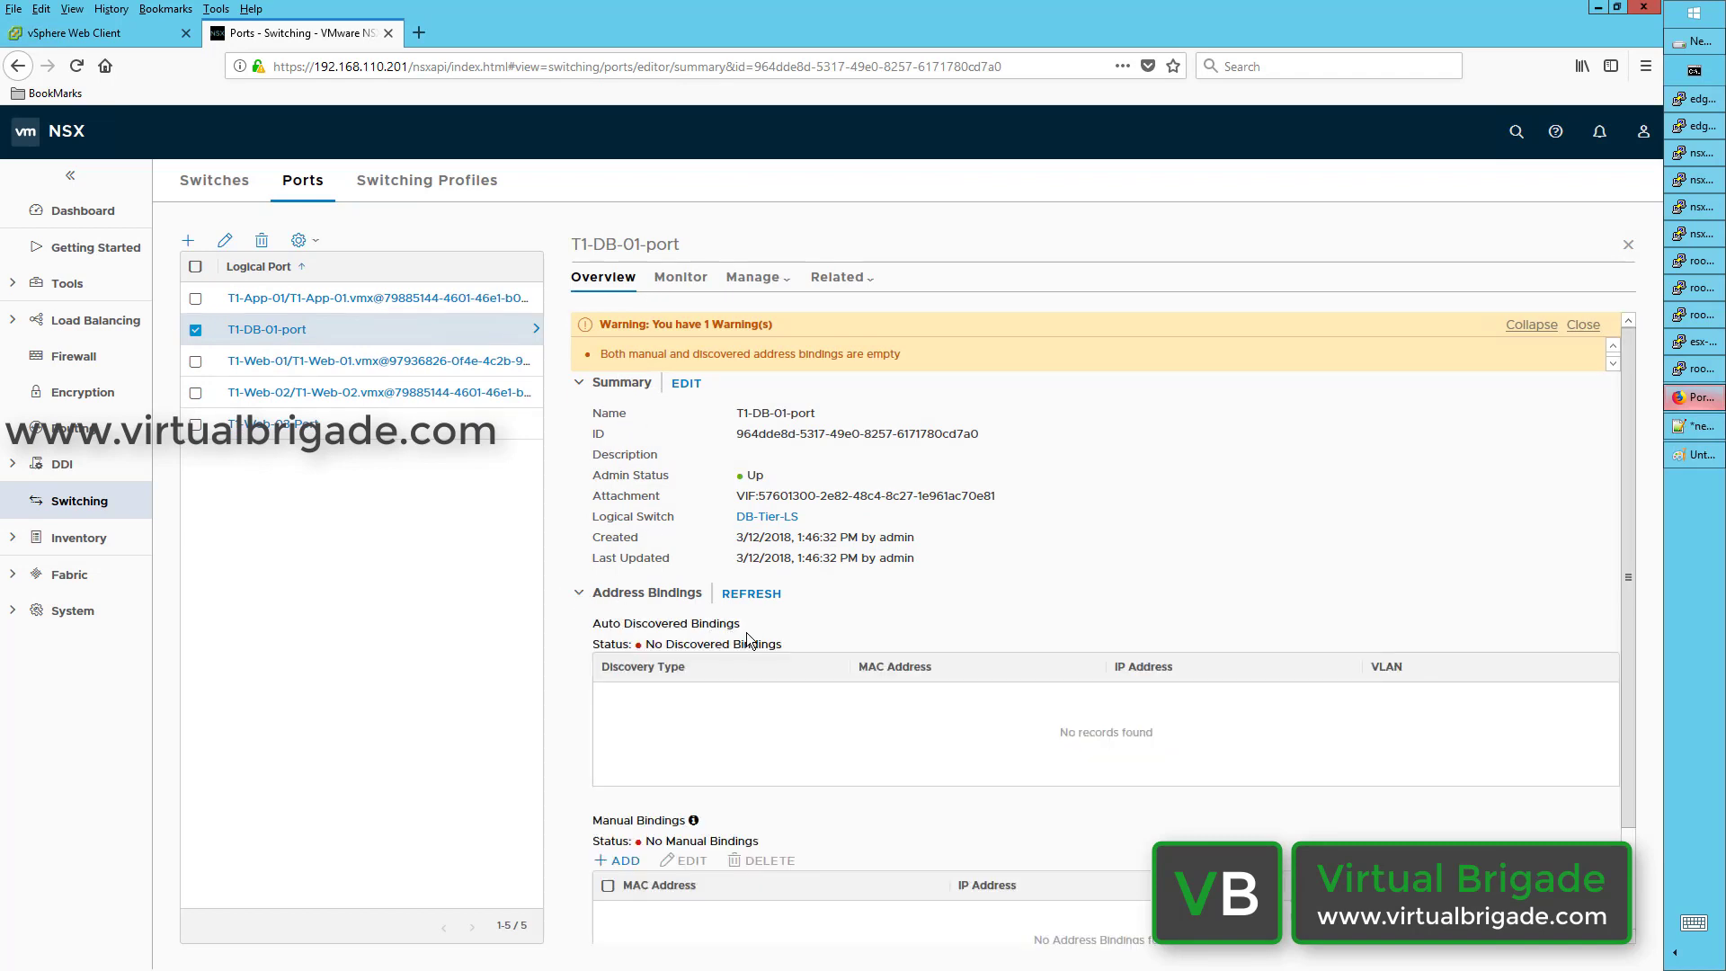
pyautogui.scroll(-1, 688, 674)
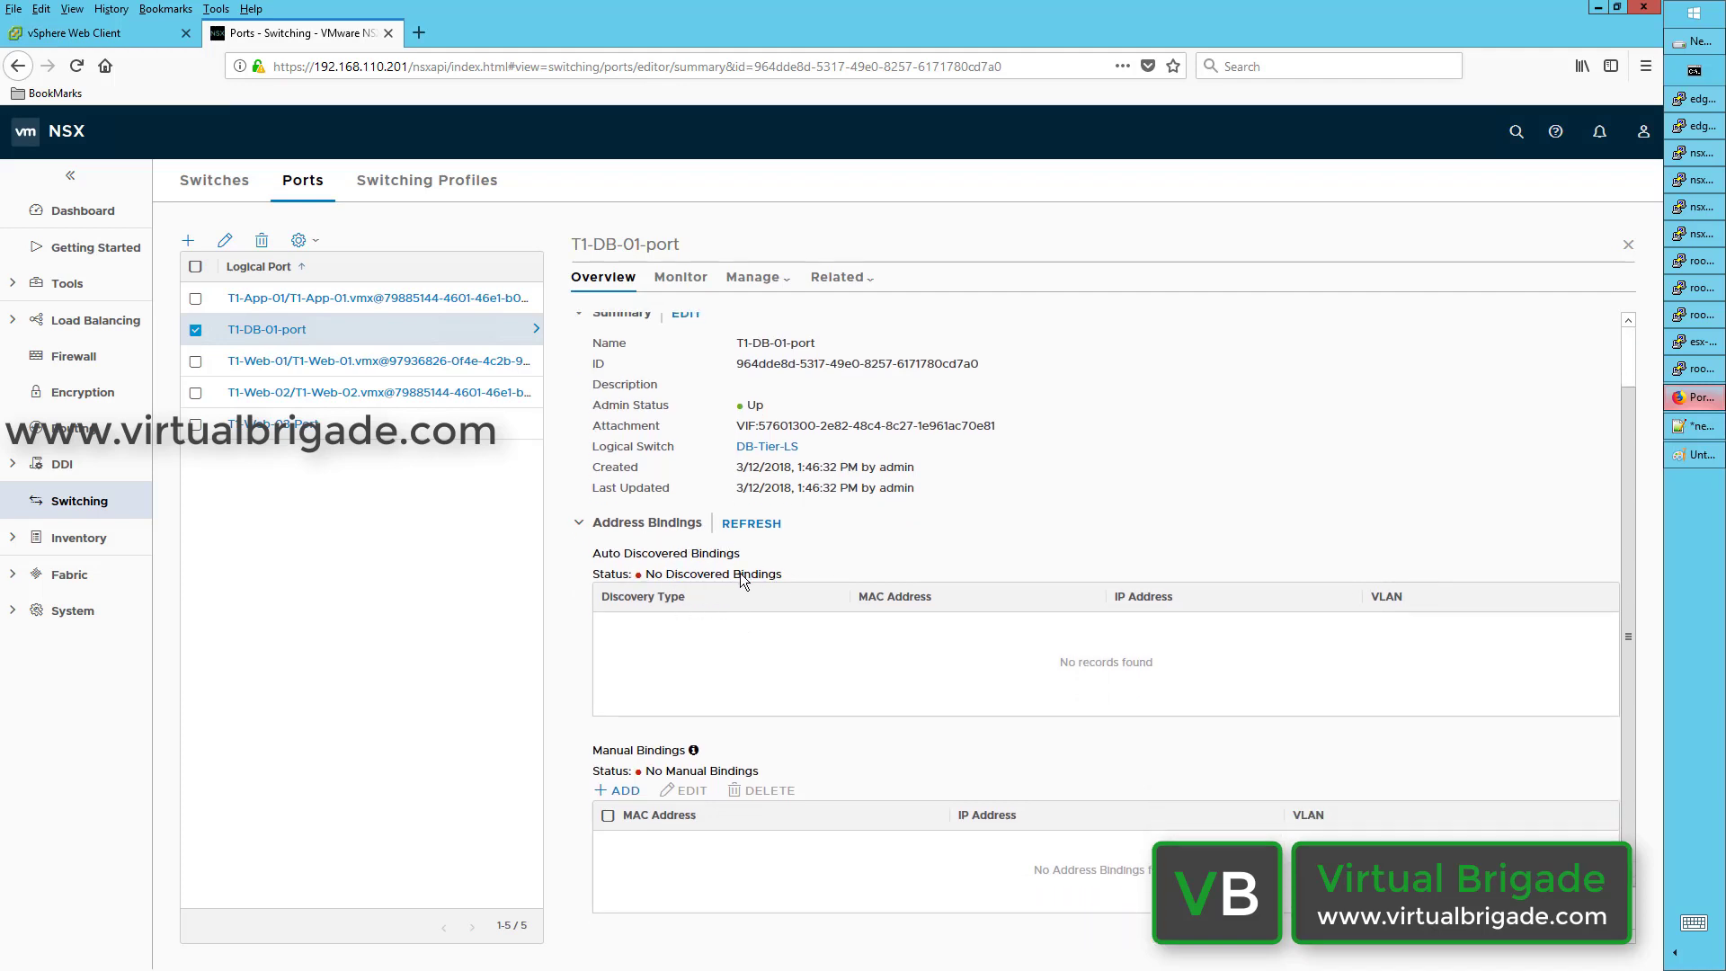
# Step: Open T1-DB-01-port's Add Address Binding form twice, cancel both unsaved, then go to Switches
pyautogui.click(625, 792)
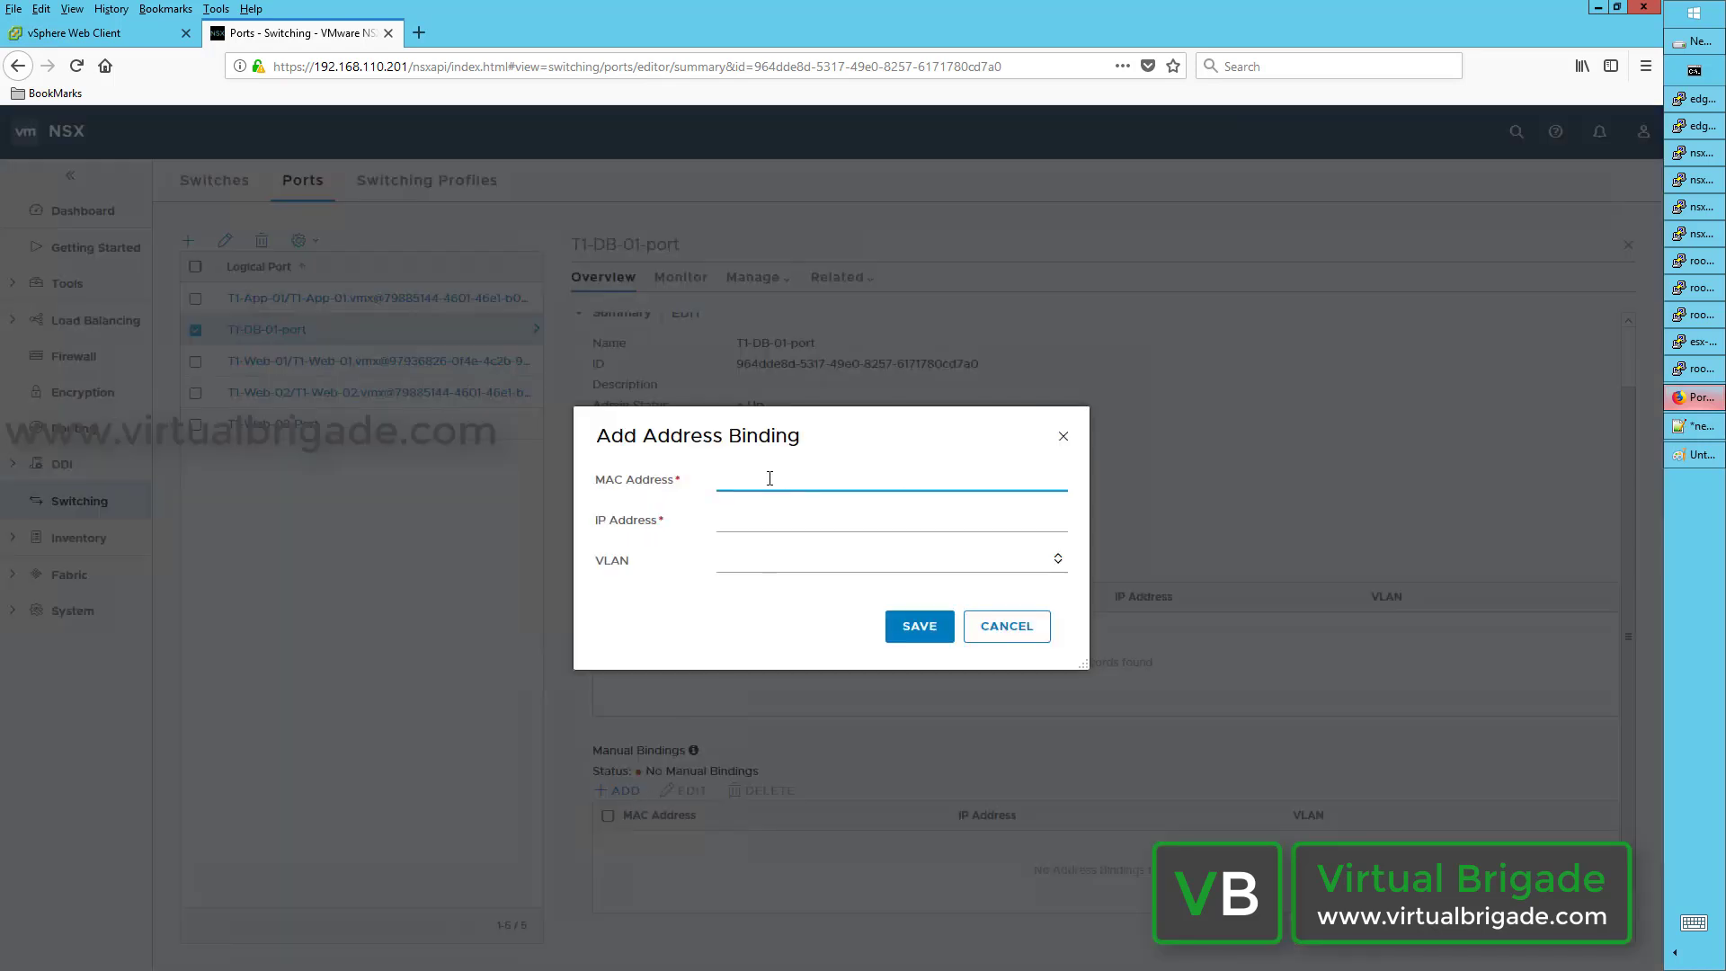
pyautogui.click(761, 526)
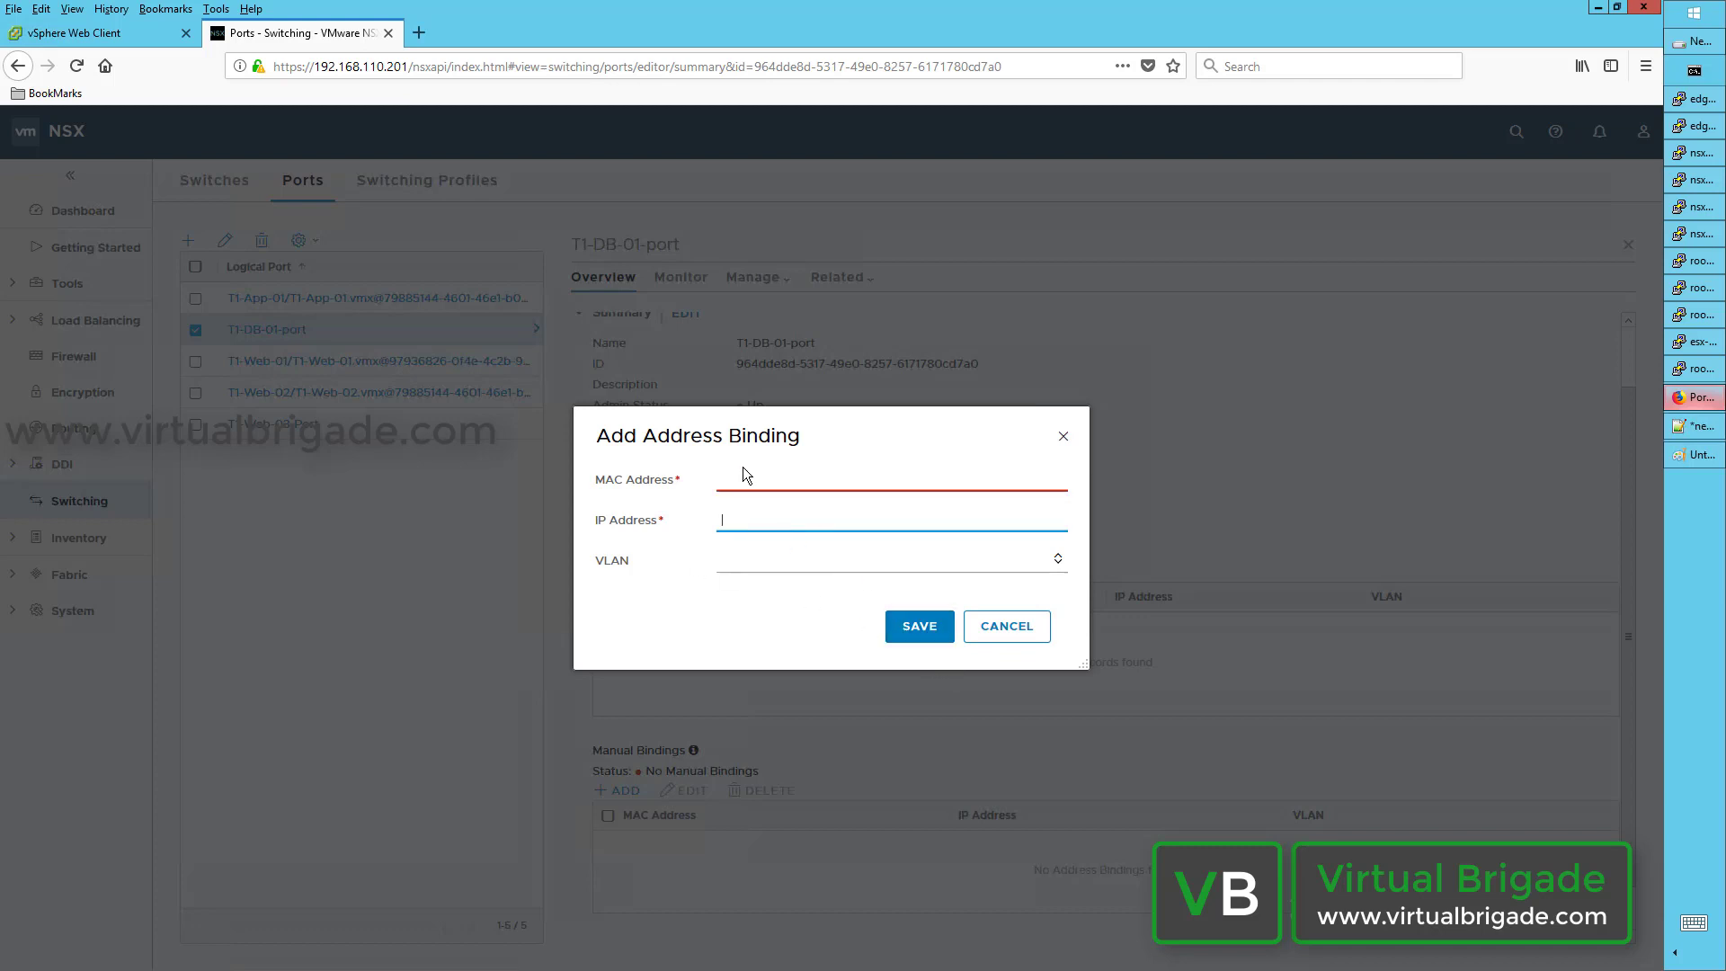
pyautogui.click(1017, 636)
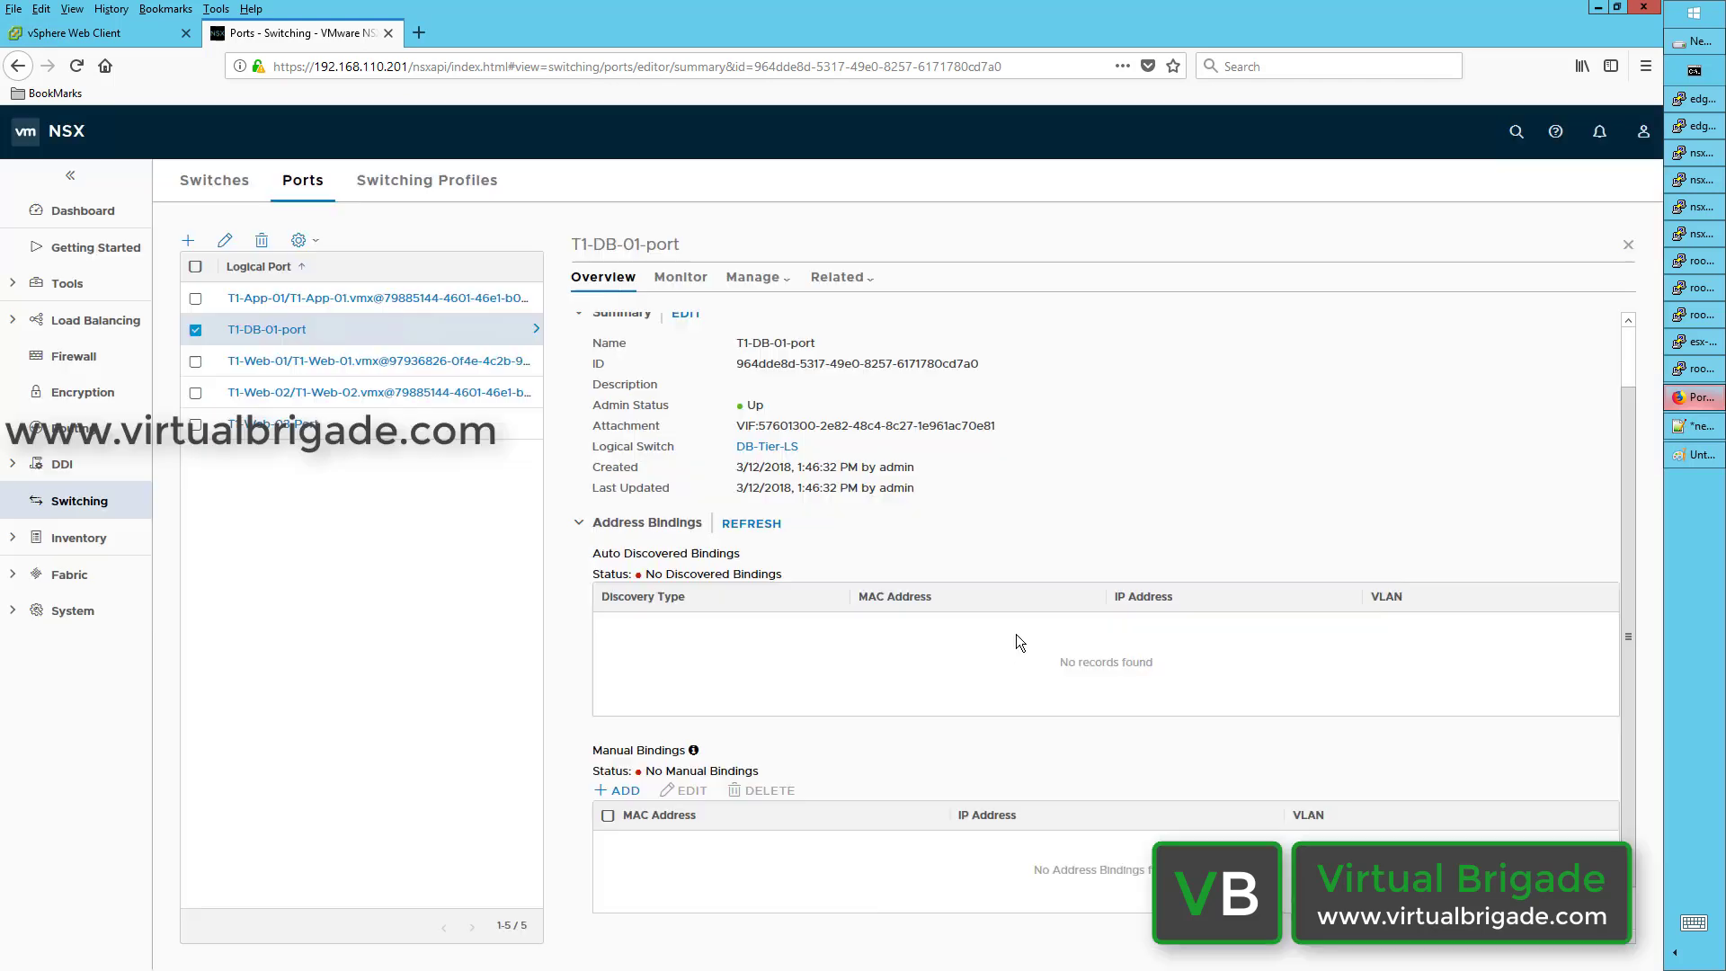
pyautogui.click(633, 796)
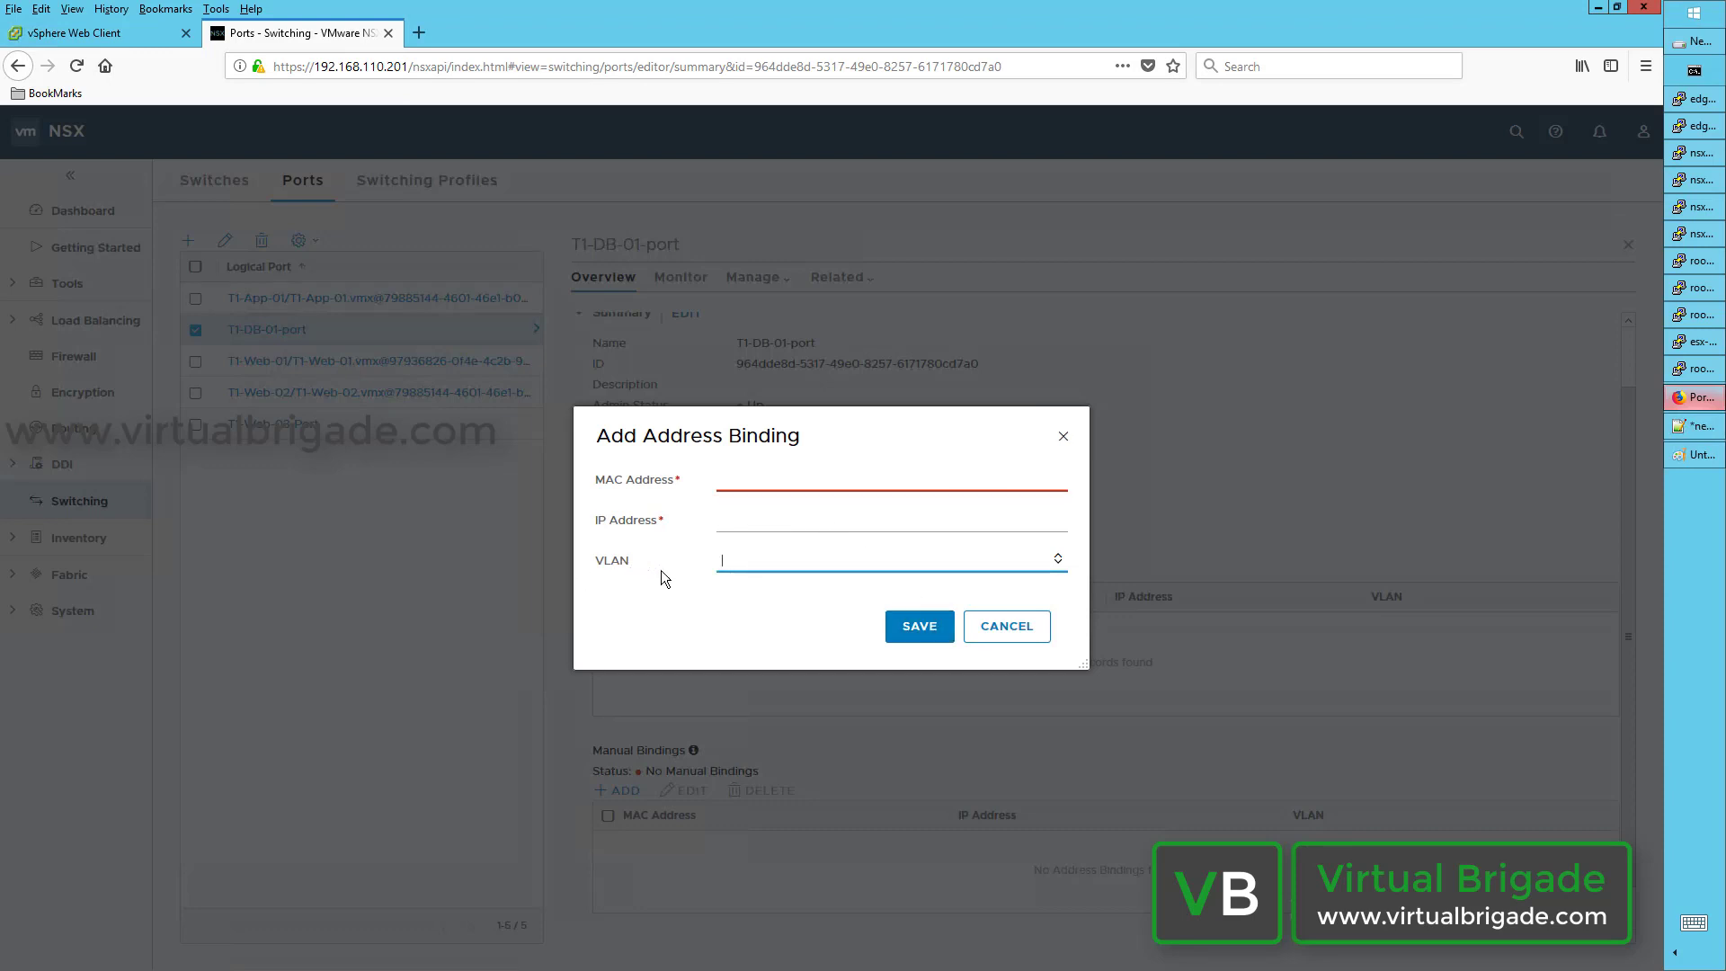
pyautogui.click(1021, 627)
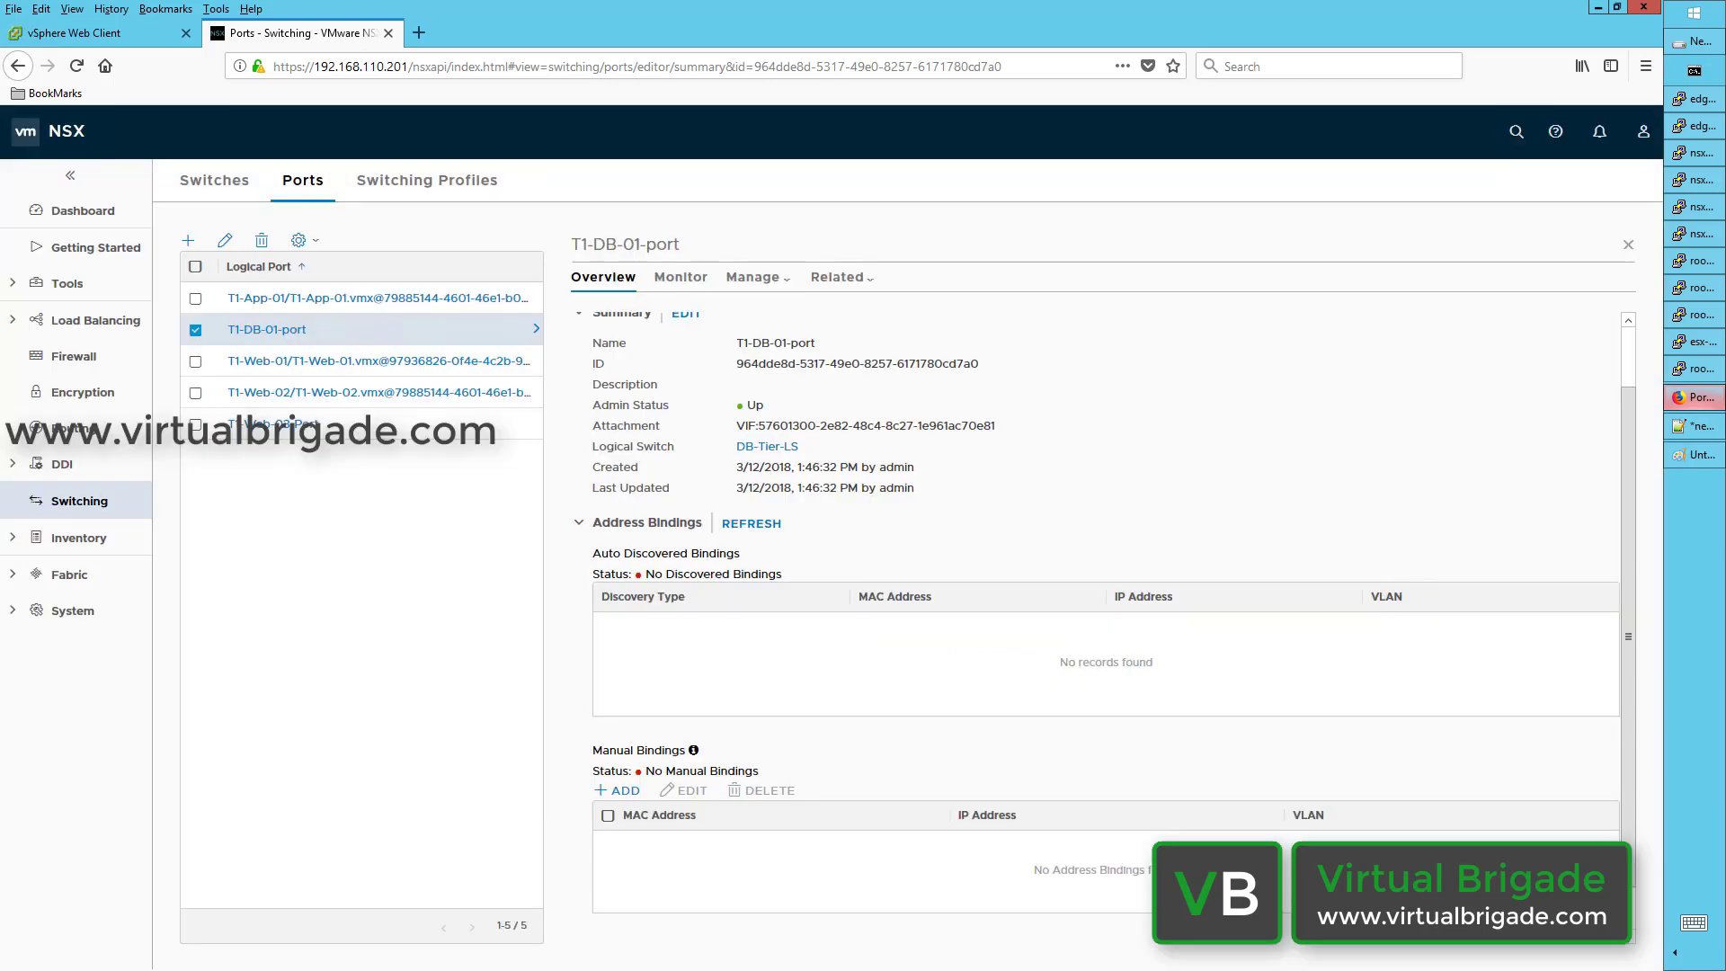
pyautogui.click(214, 180)
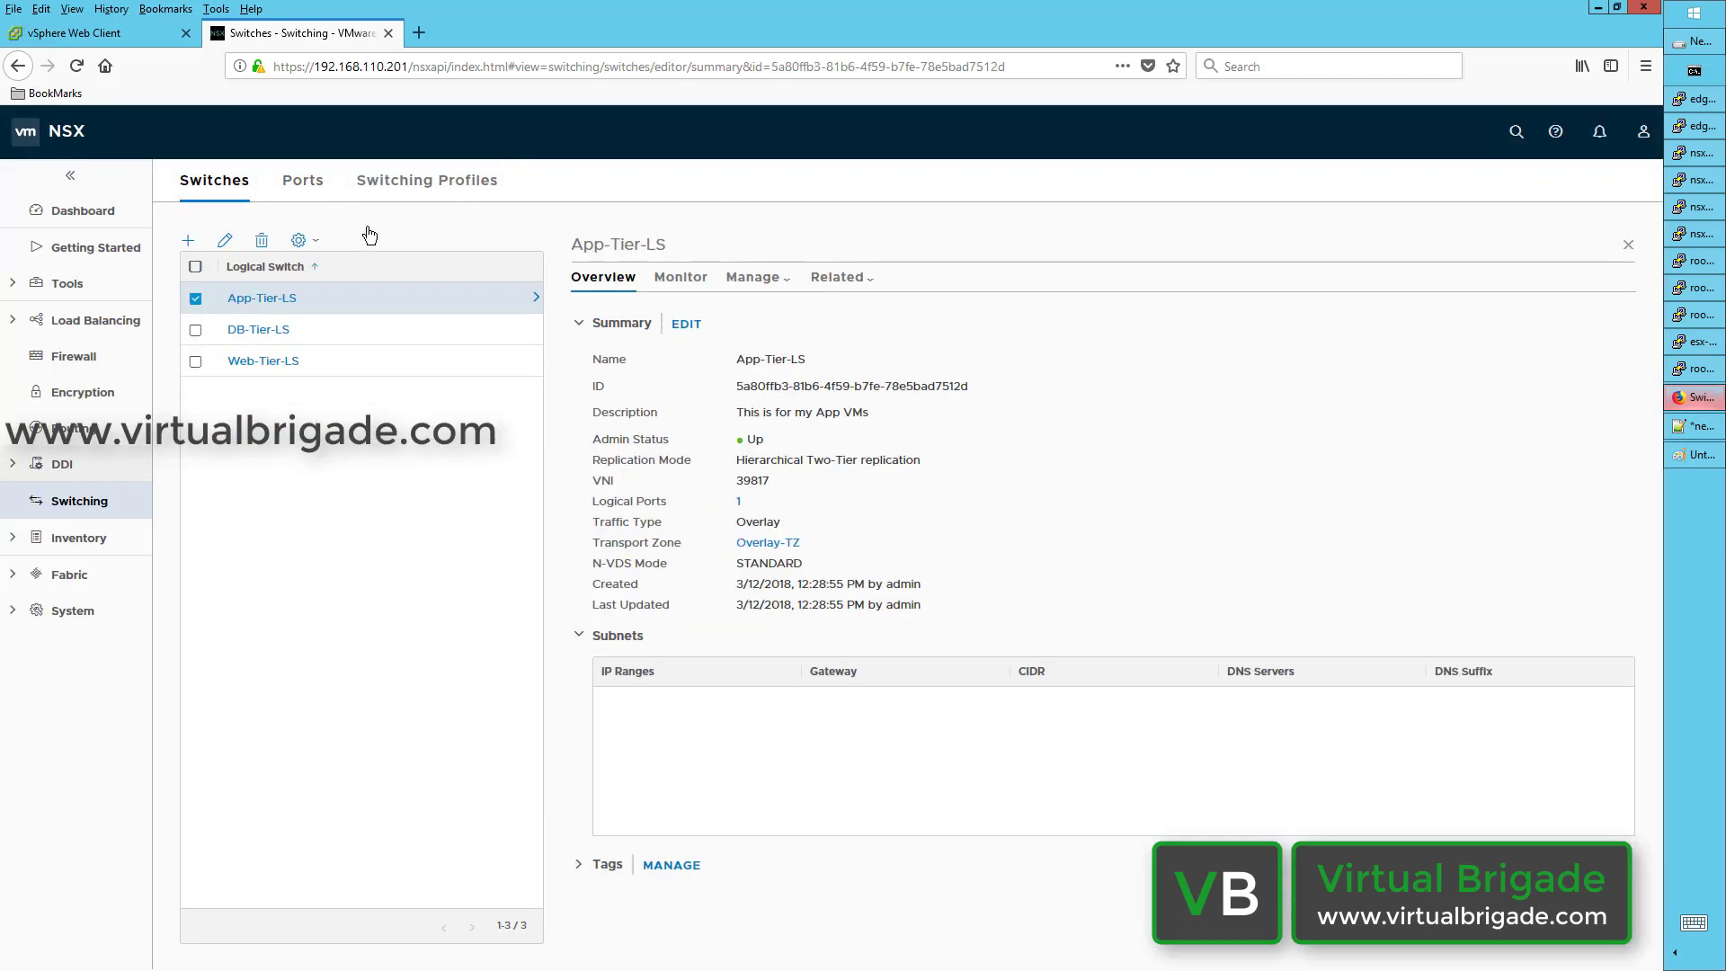
# Step: Start a new MAC Management profile from the Switching Profiles list's ADD menu
pyautogui.click(431, 182)
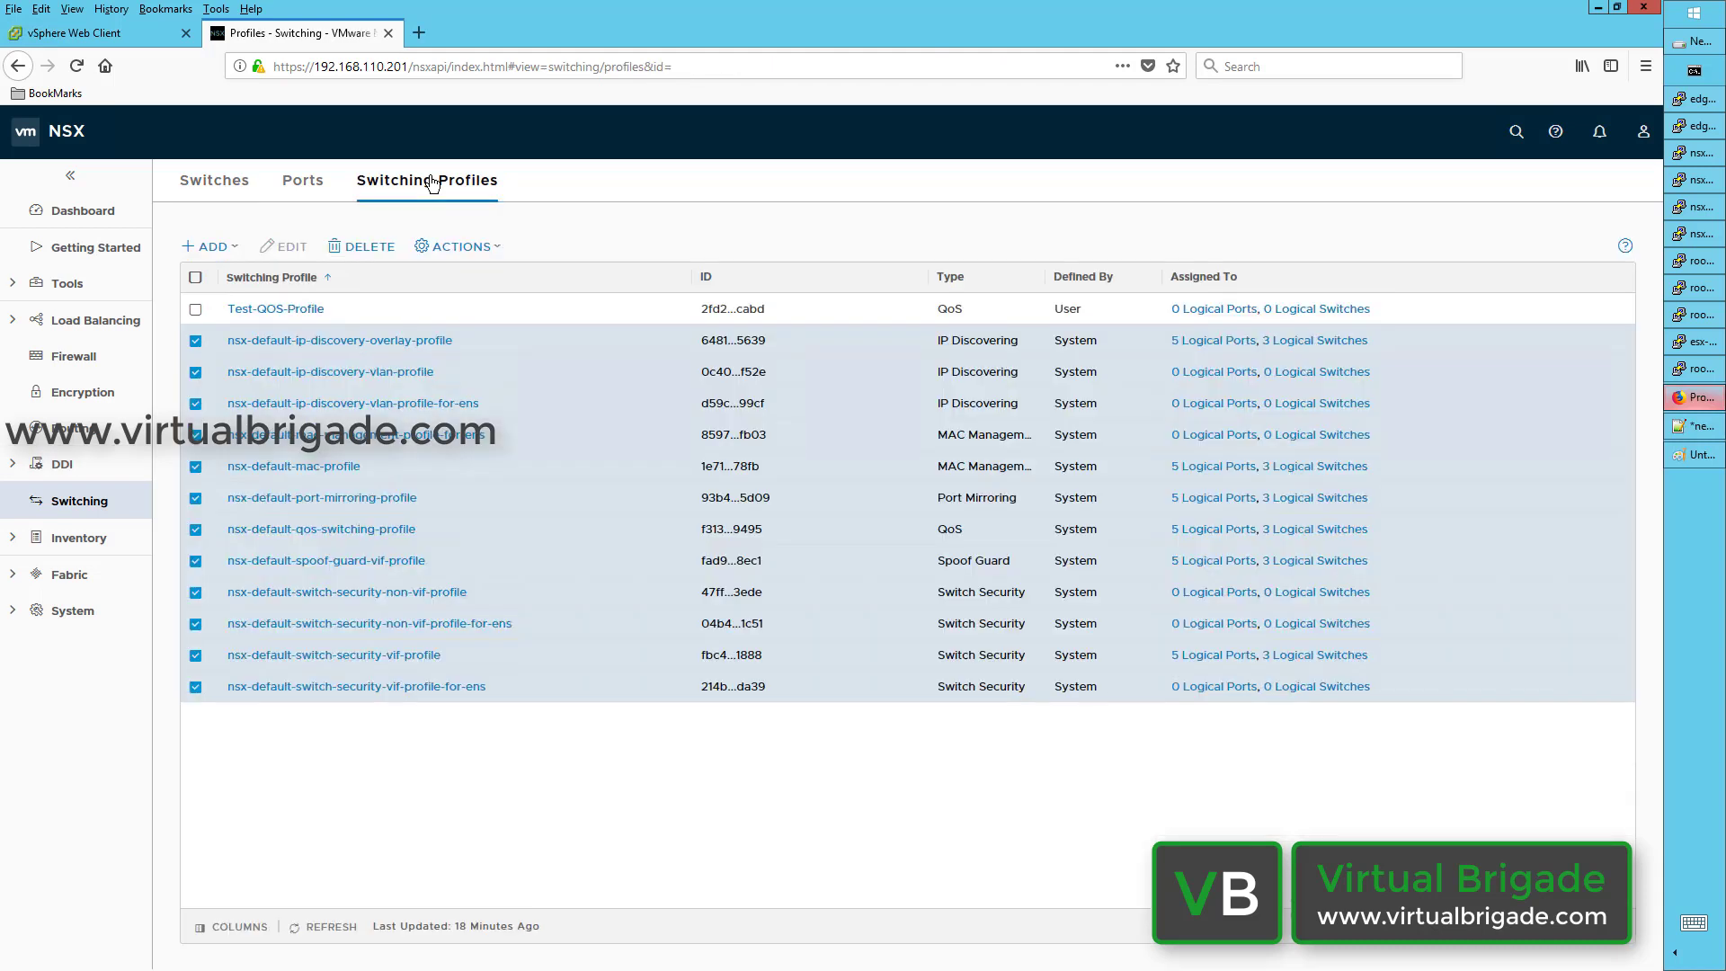
pyautogui.click(228, 250)
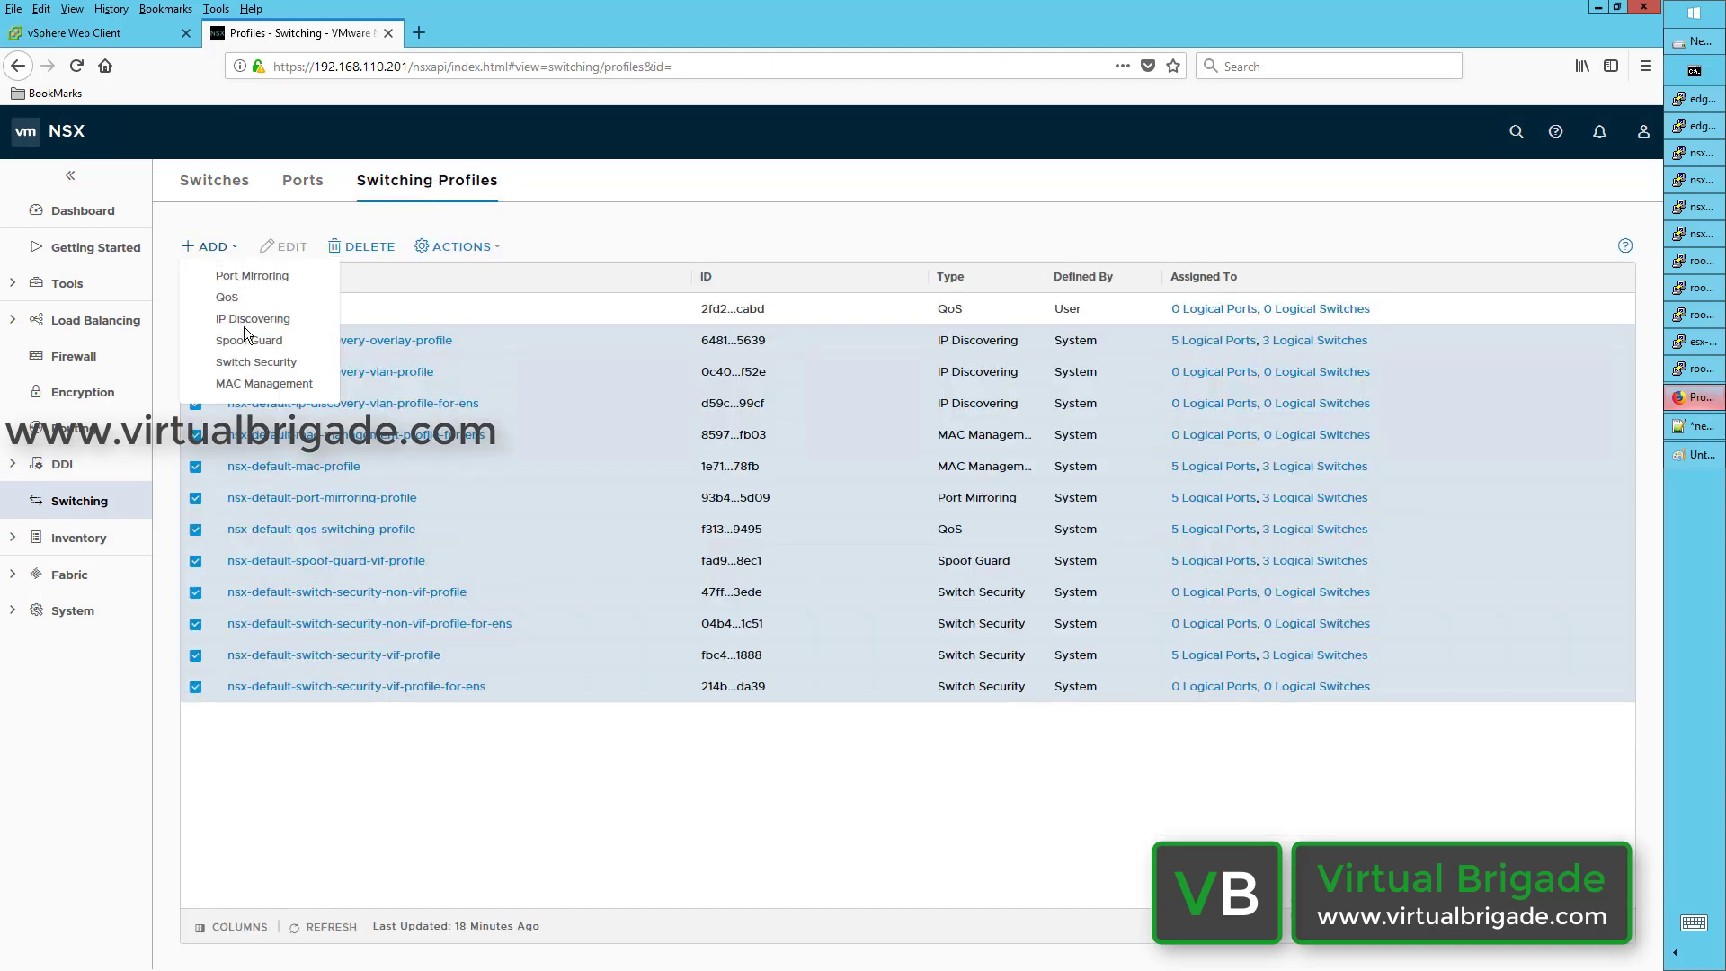
pyautogui.click(274, 384)
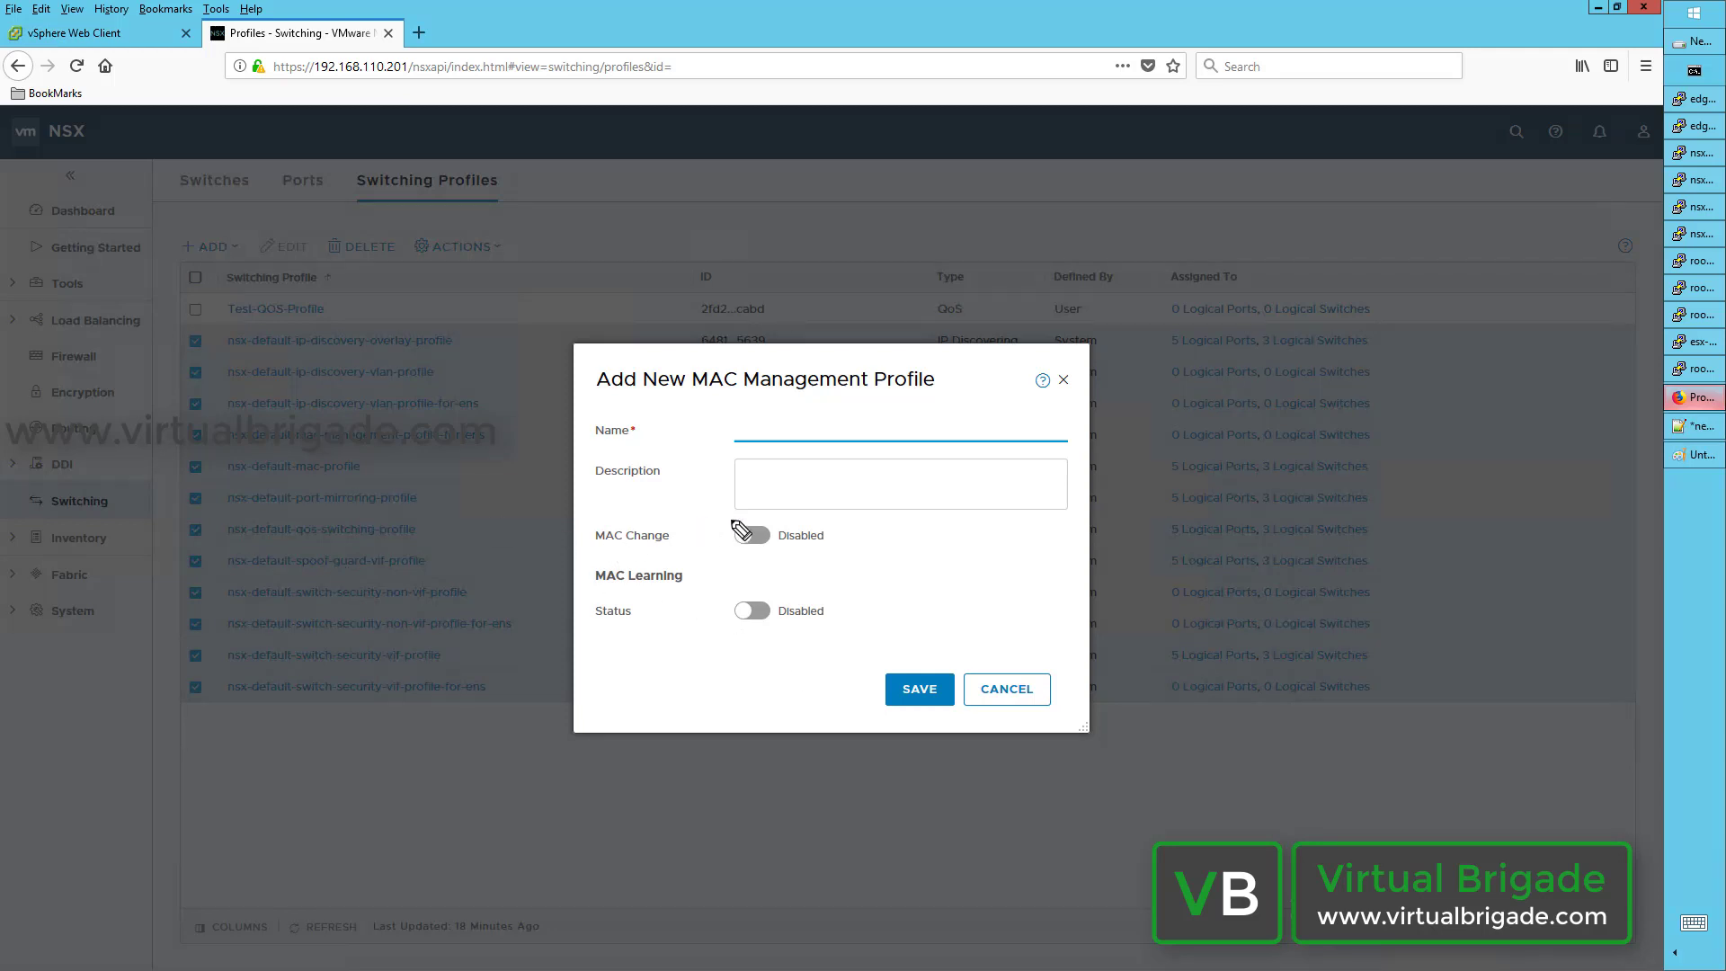
pyautogui.moveTo(743, 514)
pyautogui.mouseDown()
pyautogui.moveTo(711, 527)
pyautogui.moveTo(818, 572)
pyautogui.moveTo(799, 509)
pyautogui.moveTo(742, 514)
pyautogui.mouseUp()
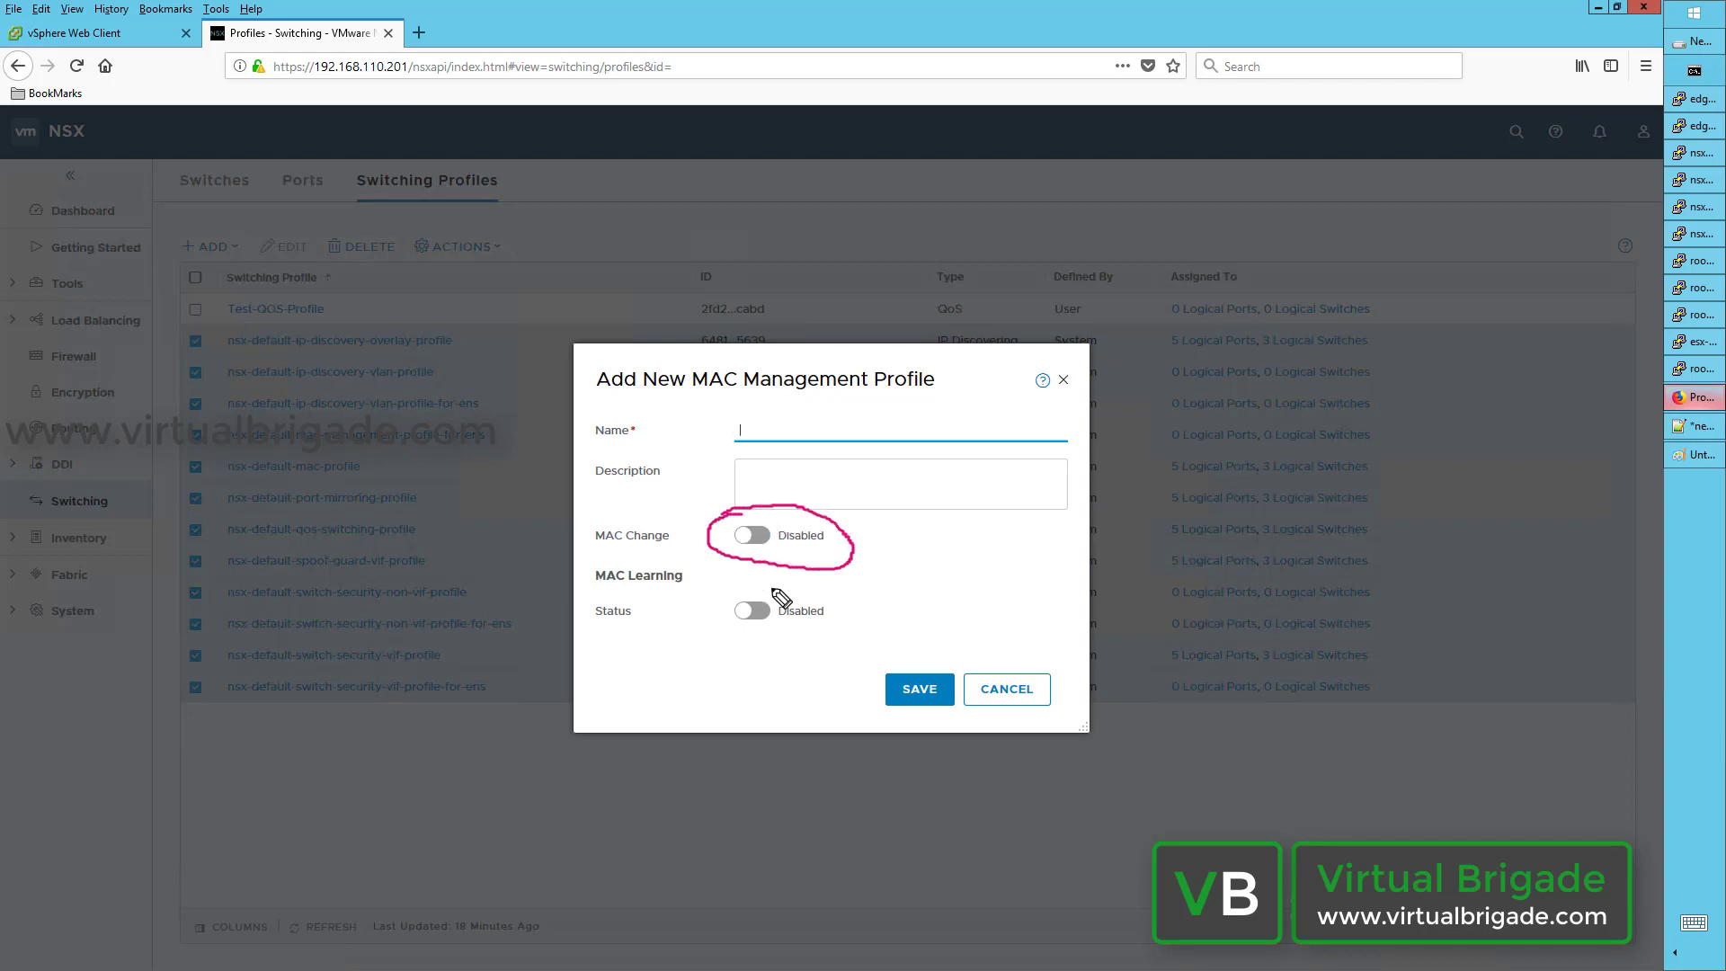
pyautogui.moveTo(742, 583)
pyautogui.mouseDown()
pyautogui.moveTo(716, 597)
pyautogui.moveTo(852, 637)
pyautogui.moveTo(710, 597)
pyautogui.mouseUp()
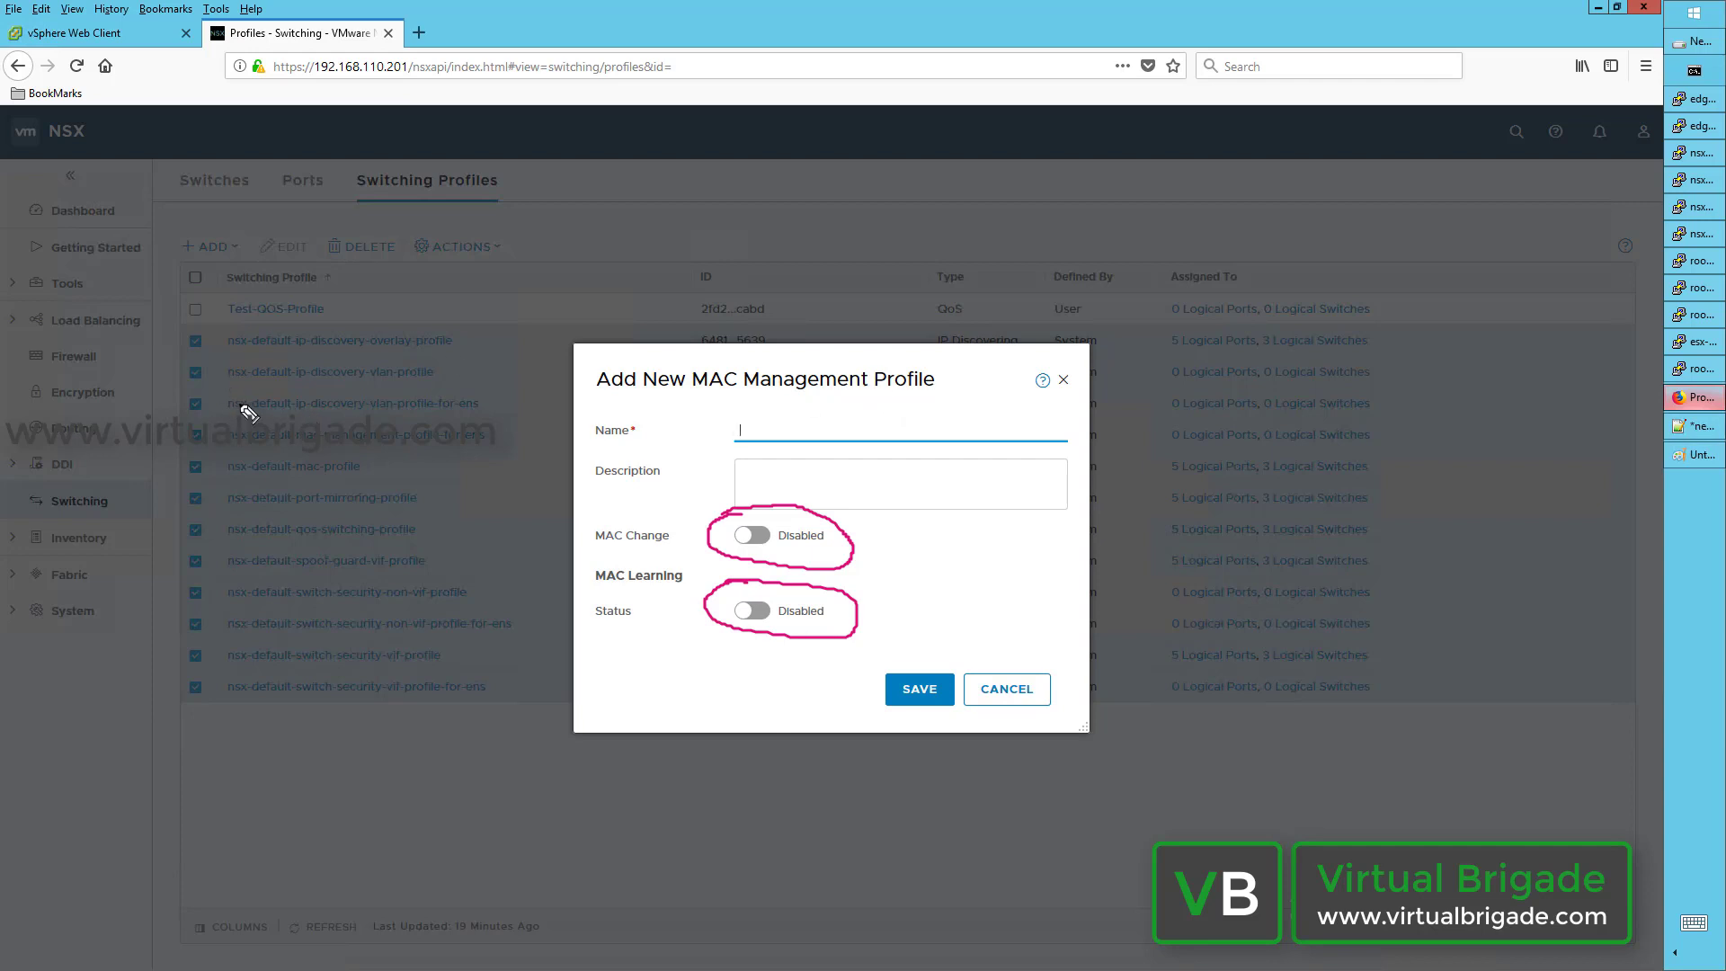
pyautogui.moveTo(297, 393)
pyautogui.mouseDown()
pyautogui.moveTo(204, 493)
pyautogui.moveTo(423, 508)
pyautogui.moveTo(402, 364)
pyautogui.mouseUp()
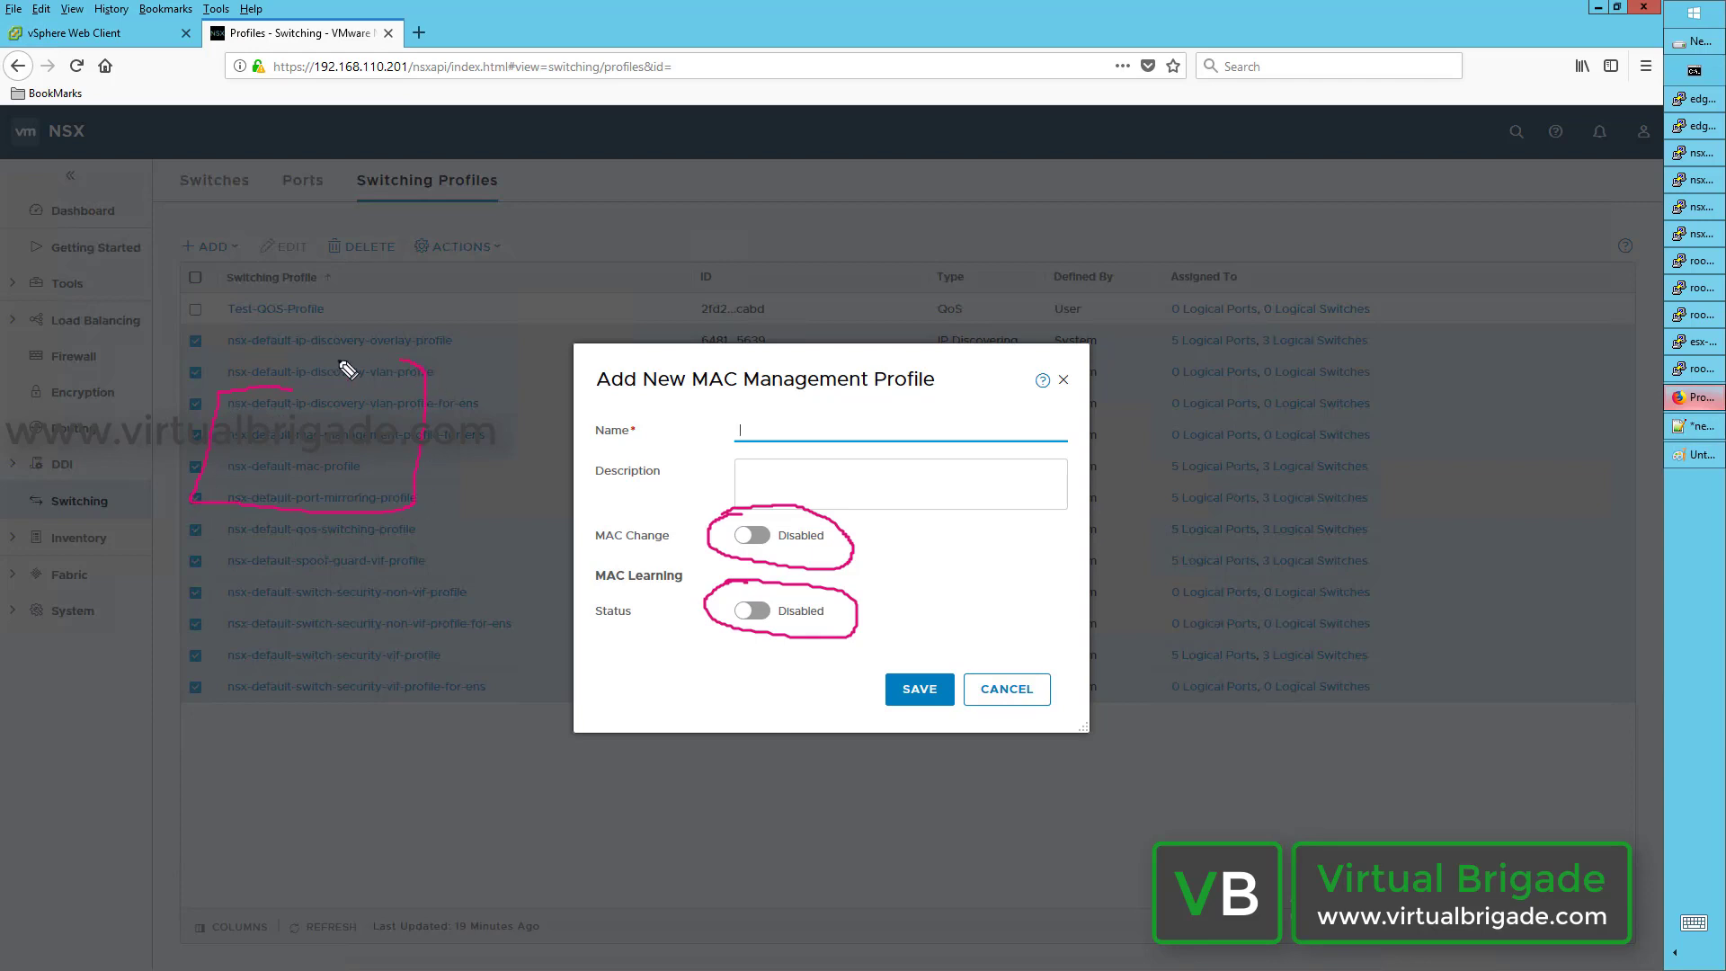
pyautogui.moveTo(338, 207)
pyautogui.mouseDown()
pyautogui.moveTo(40, 359)
pyautogui.moveTo(186, 636)
pyautogui.mouseUp()
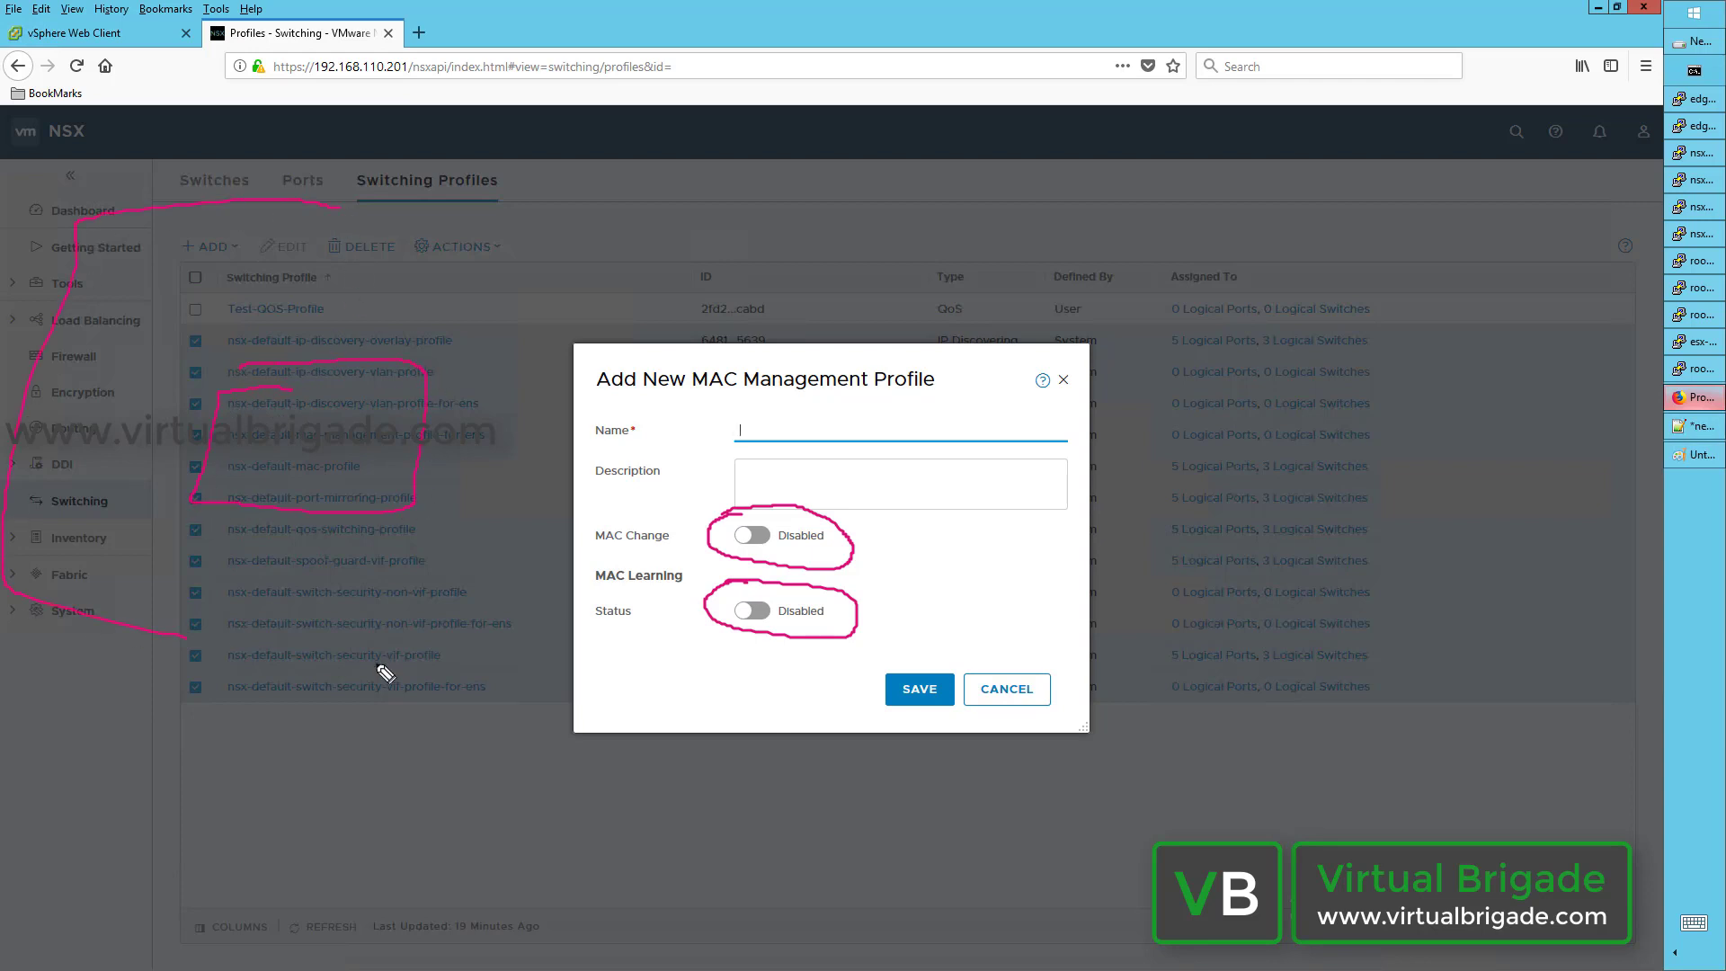
pyautogui.moveTo(385, 672)
pyautogui.mouseDown()
pyautogui.moveTo(532, 252)
pyautogui.moveTo(286, 171)
pyautogui.mouseUp()
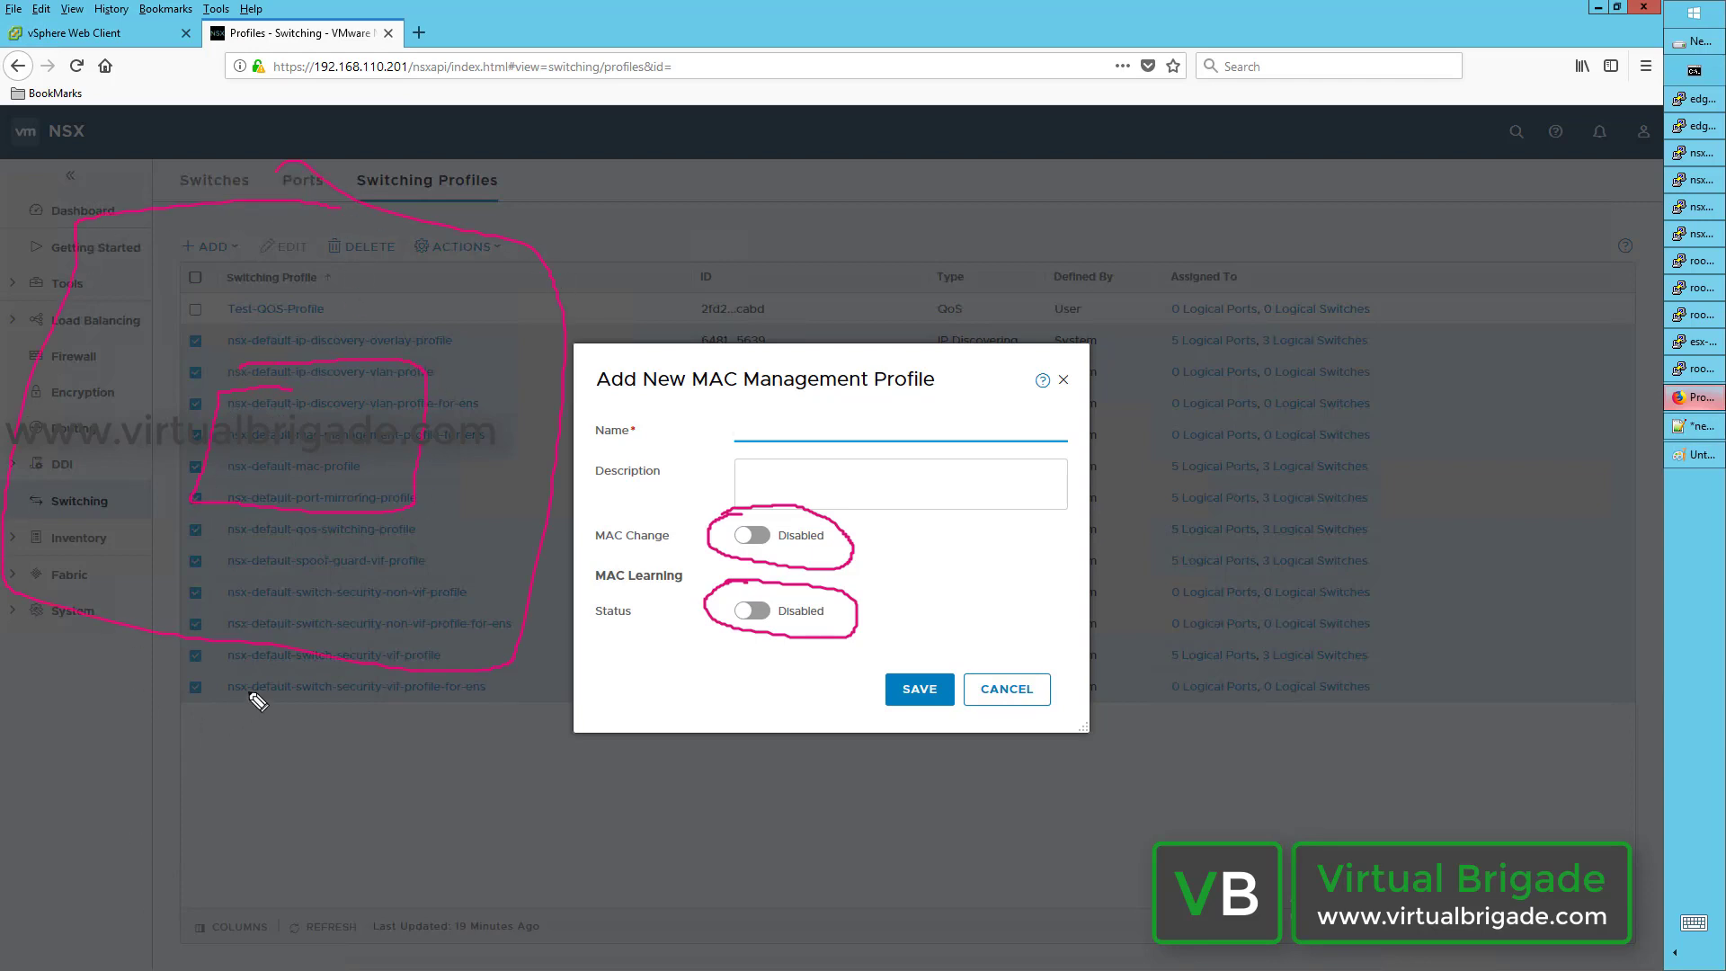
pyautogui.moveTo(252, 695)
pyautogui.mouseDown()
pyautogui.moveTo(262, 737)
pyautogui.moveTo(284, 725)
pyautogui.moveTo(261, 753)
pyautogui.mouseUp()
pyautogui.moveTo(287, 733)
pyautogui.mouseDown()
pyautogui.moveTo(310, 755)
pyautogui.moveTo(288, 755)
pyautogui.mouseUp()
pyautogui.moveTo(333, 731)
pyautogui.mouseDown()
pyautogui.moveTo(334, 755)
pyautogui.moveTo(344, 721)
pyautogui.mouseUp()
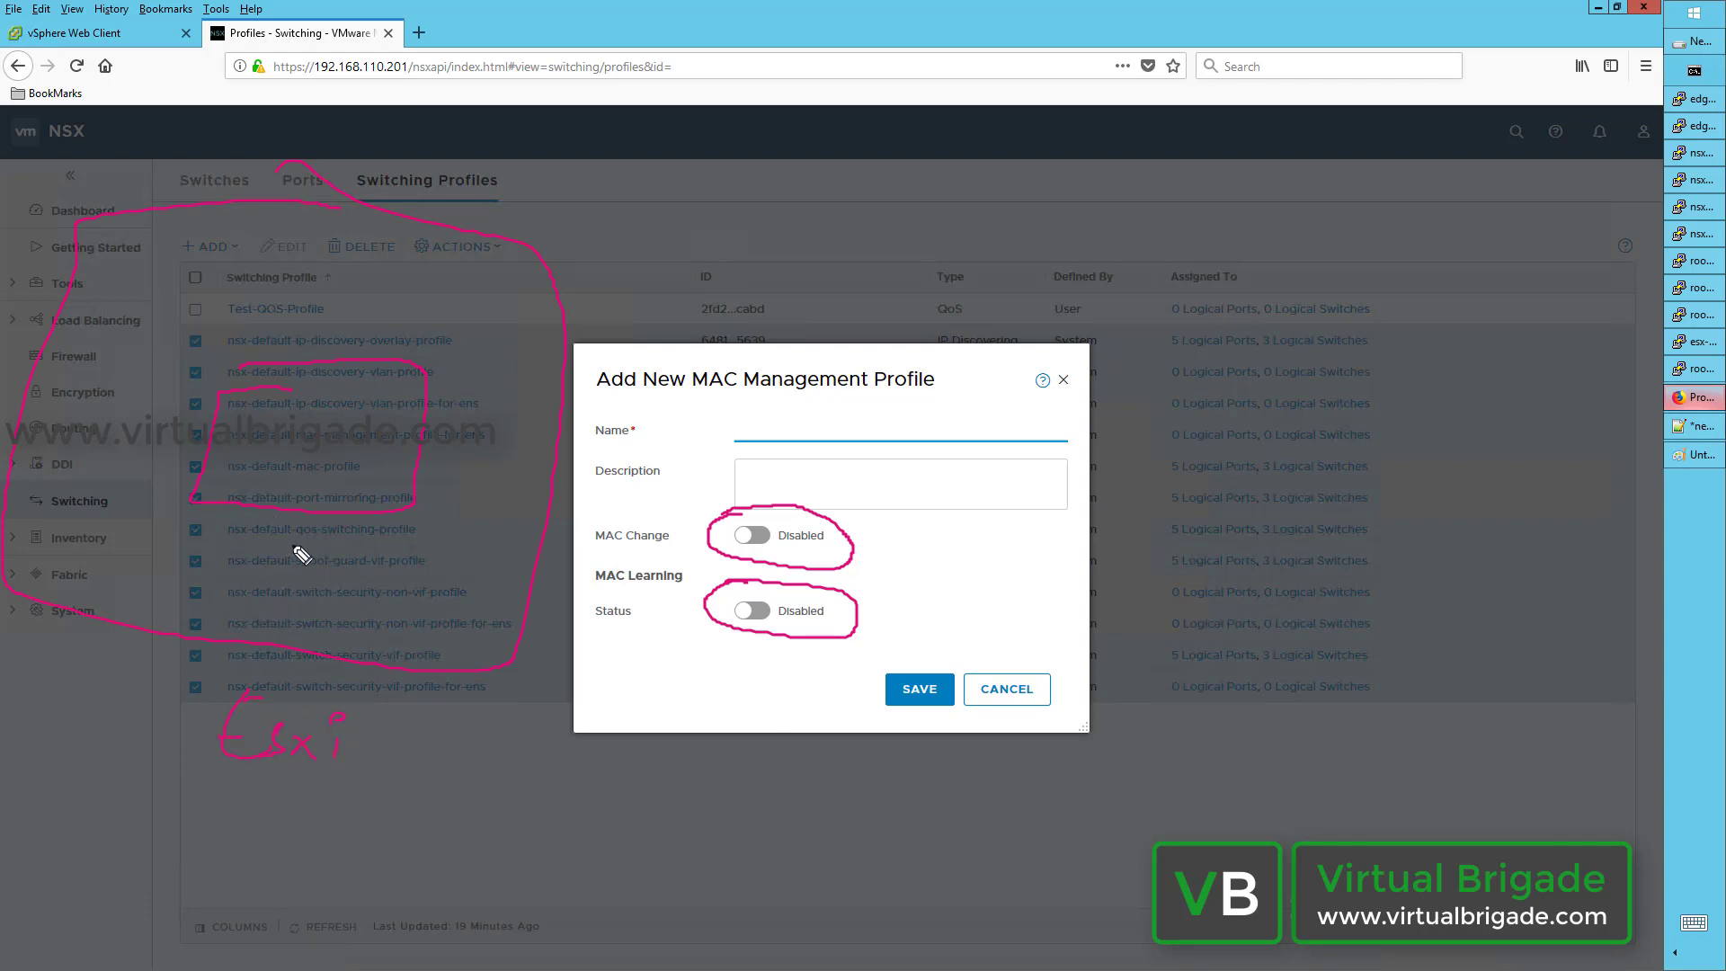
pyautogui.moveTo(280, 544)
pyautogui.mouseDown()
pyautogui.moveTo(301, 572)
pyautogui.moveTo(305, 543)
pyautogui.mouseUp()
pyautogui.moveTo(284, 559); pyautogui.dragTo(333, 571)
pyautogui.moveTo(334, 555)
pyautogui.mouseDown()
pyautogui.moveTo(374, 573)
pyautogui.moveTo(375, 542)
pyautogui.mouseUp()
pyautogui.moveTo(244, 505)
pyautogui.mouseDown()
pyautogui.moveTo(204, 597)
pyautogui.moveTo(139, 585)
pyautogui.moveTo(149, 555)
pyautogui.mouseUp()
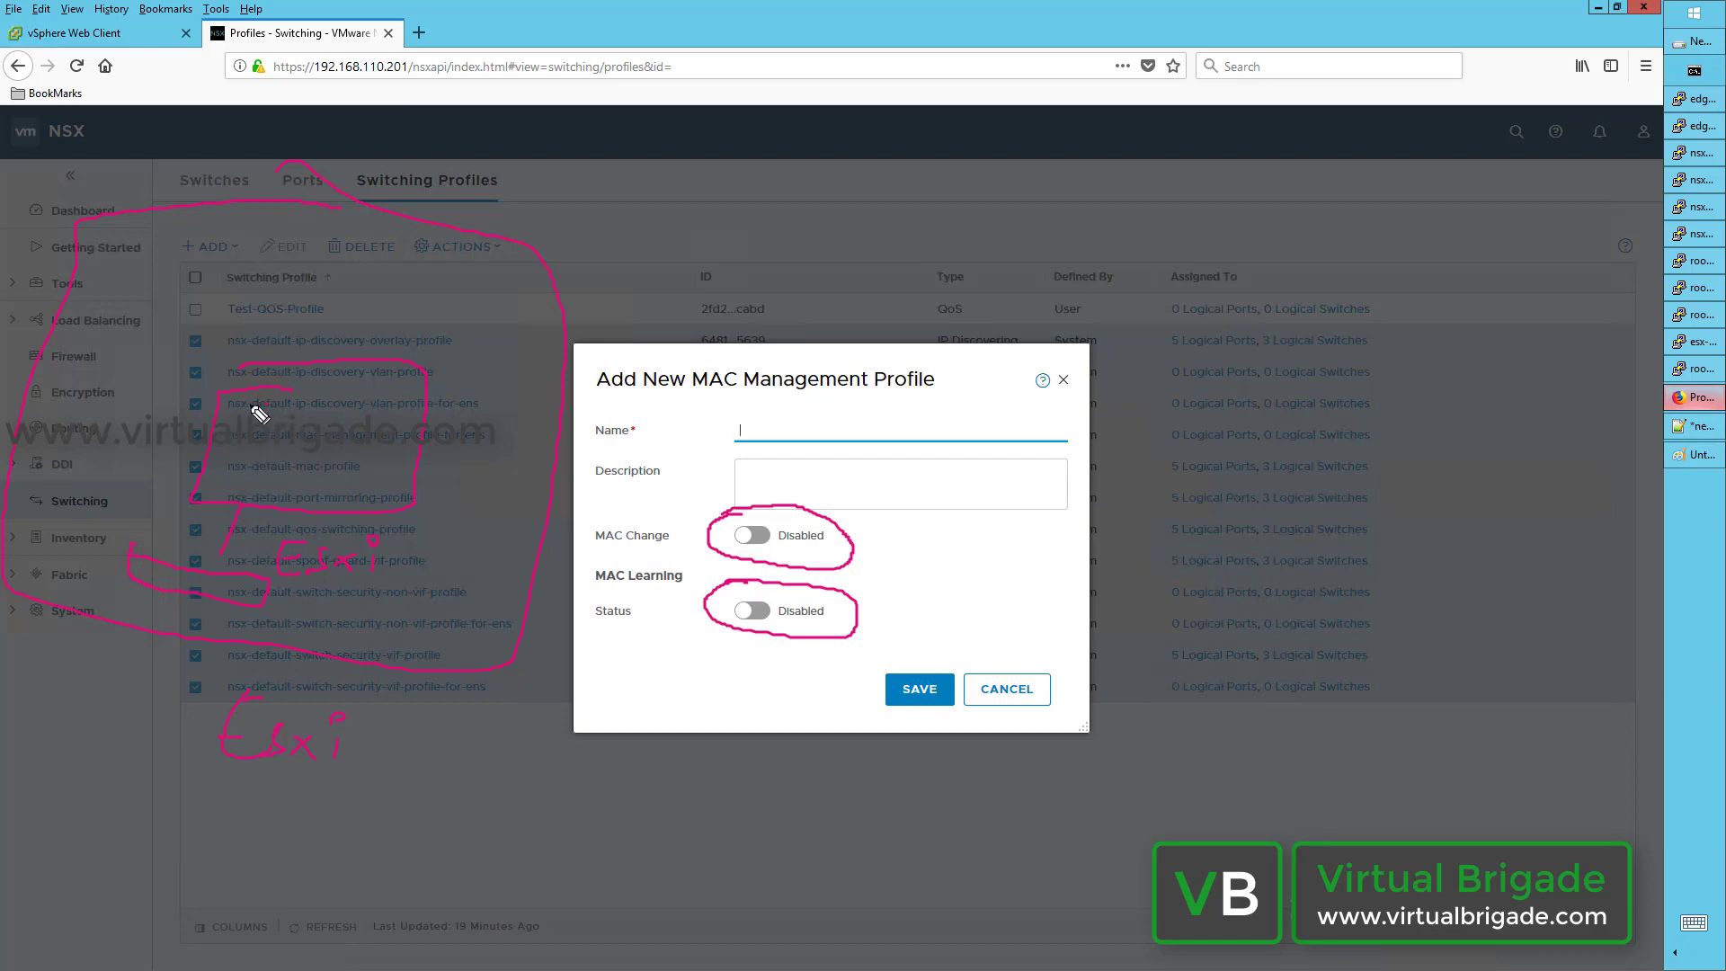
pyautogui.moveTo(282, 444)
pyautogui.mouseDown()
pyautogui.moveTo(267, 403)
pyautogui.moveTo(364, 413)
pyautogui.moveTo(336, 431)
pyautogui.moveTo(389, 404)
pyautogui.moveTo(352, 389)
pyautogui.mouseUp()
pyautogui.moveTo(253, 451)
pyautogui.mouseDown()
pyautogui.moveTo(266, 482)
pyautogui.moveTo(256, 459)
pyautogui.moveTo(321, 459)
pyautogui.moveTo(369, 488)
pyautogui.moveTo(311, 459)
pyautogui.mouseUp()
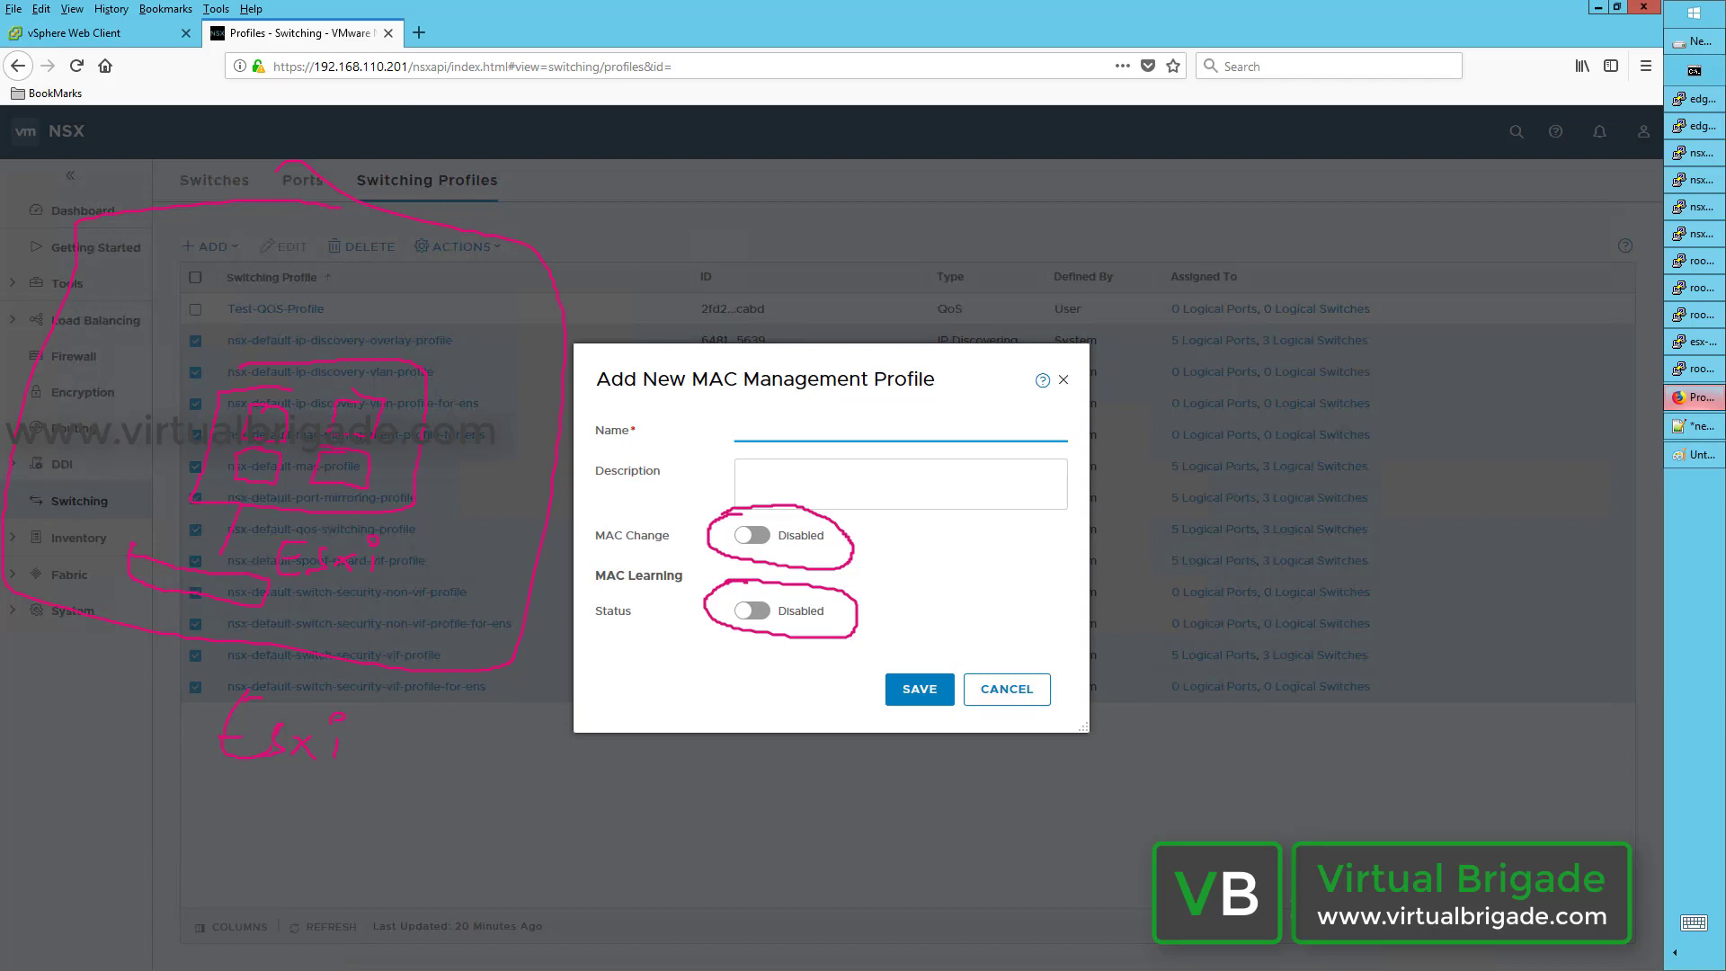
pyautogui.press('Escape')
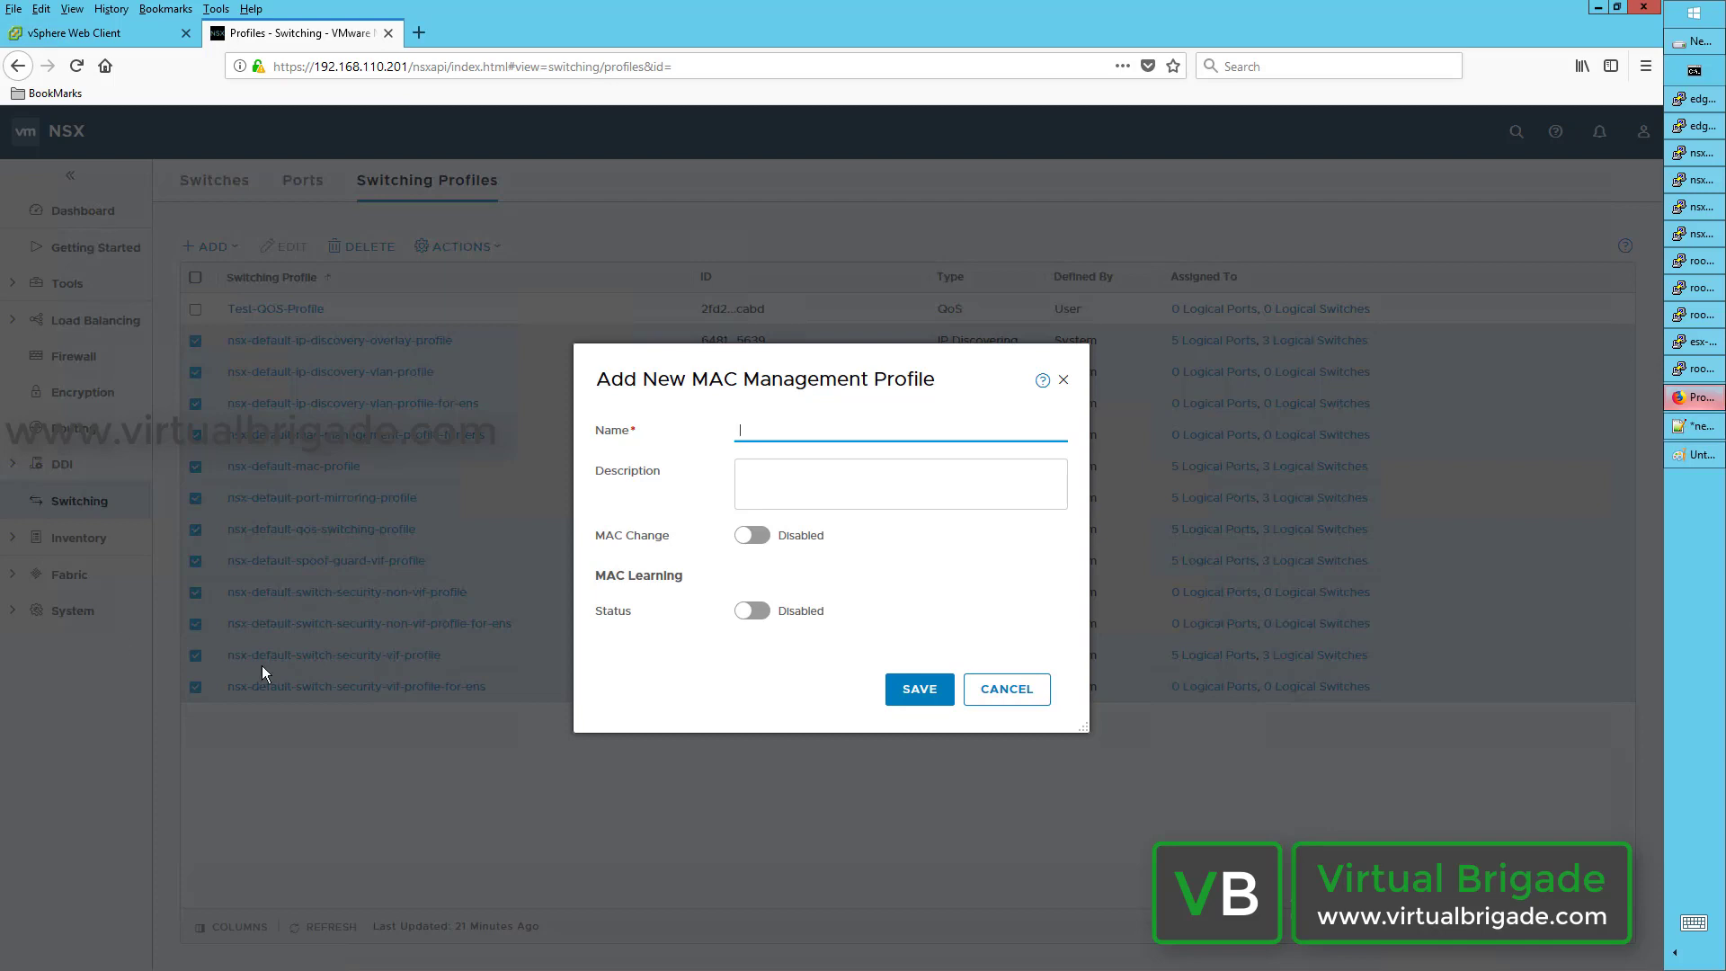
# Step: Cancel the Add New MAC Management Profile form without saving
pyautogui.click(1010, 695)
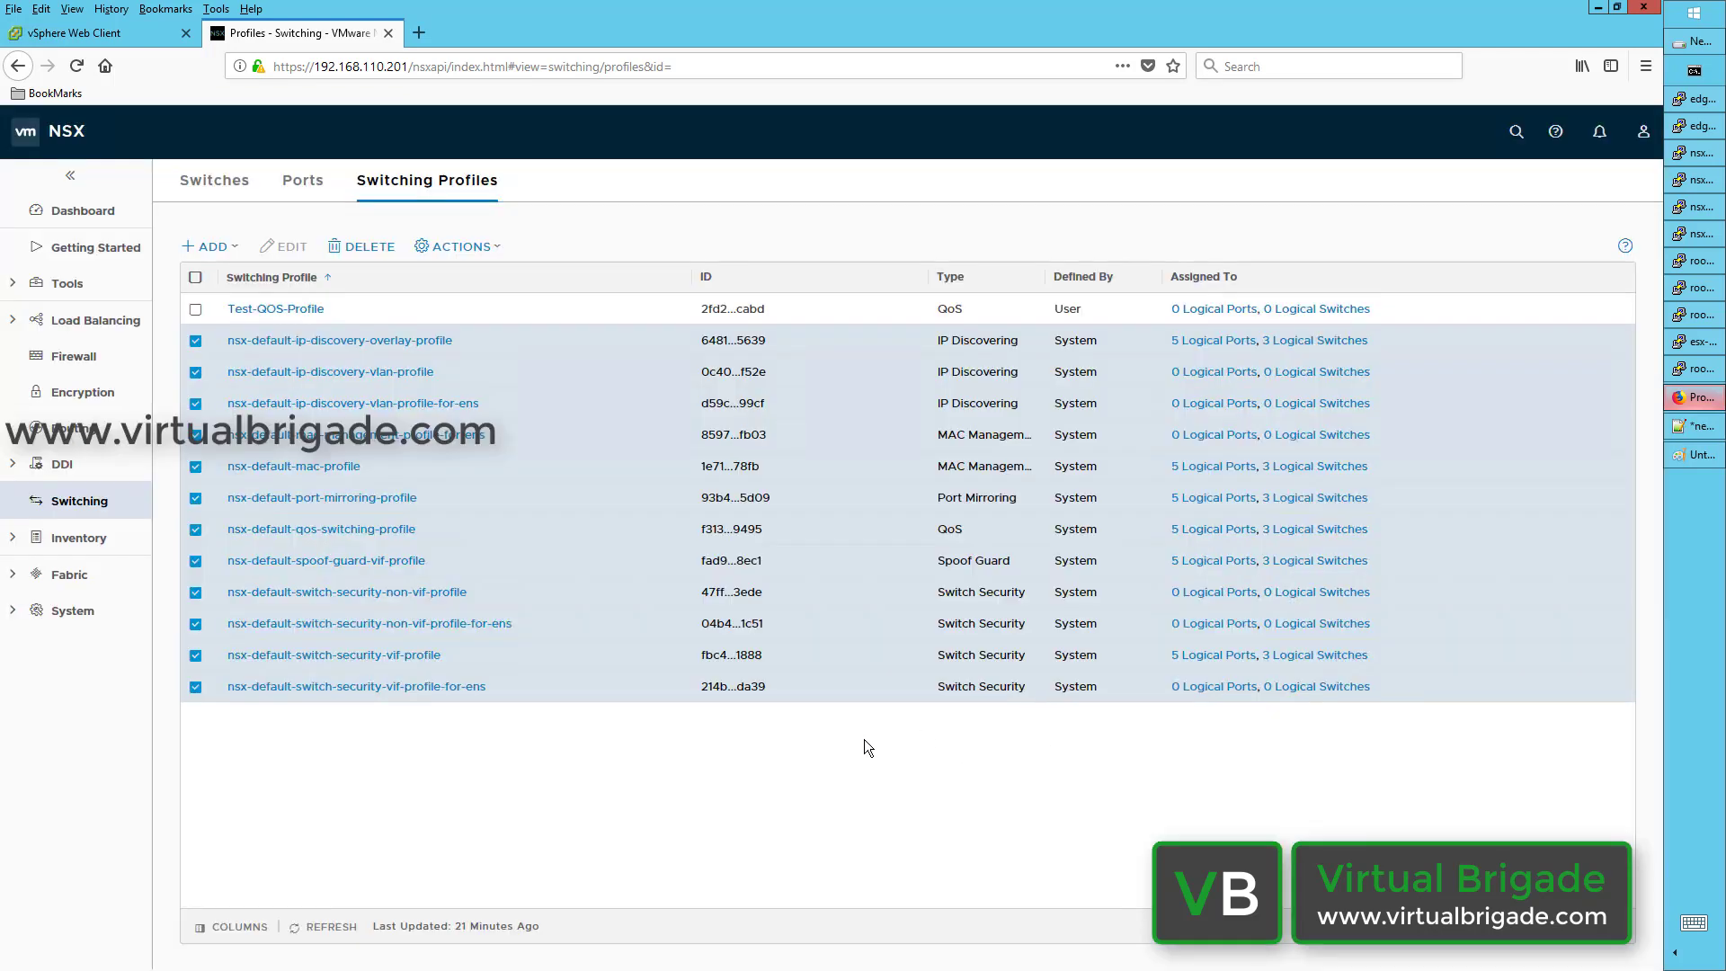